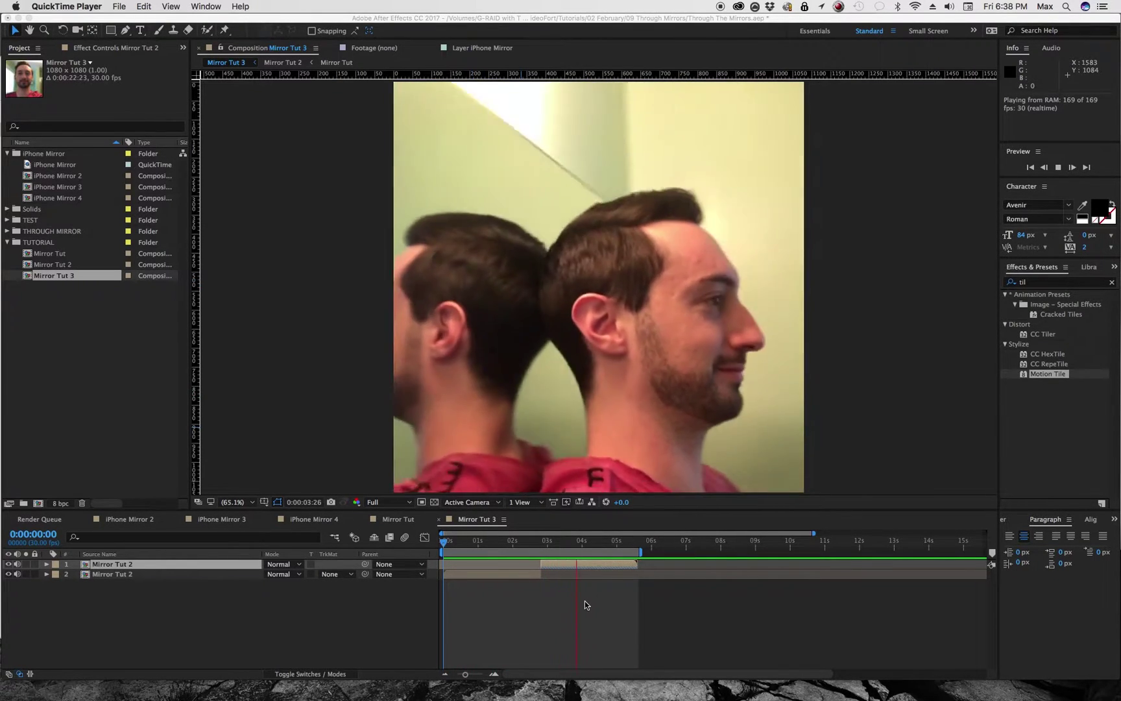
Stop the preview and build the iPhone Mirror 5 composition from the iPhone Mirror footage.
{"action": "left_click", "coordinate": [582, 570]}
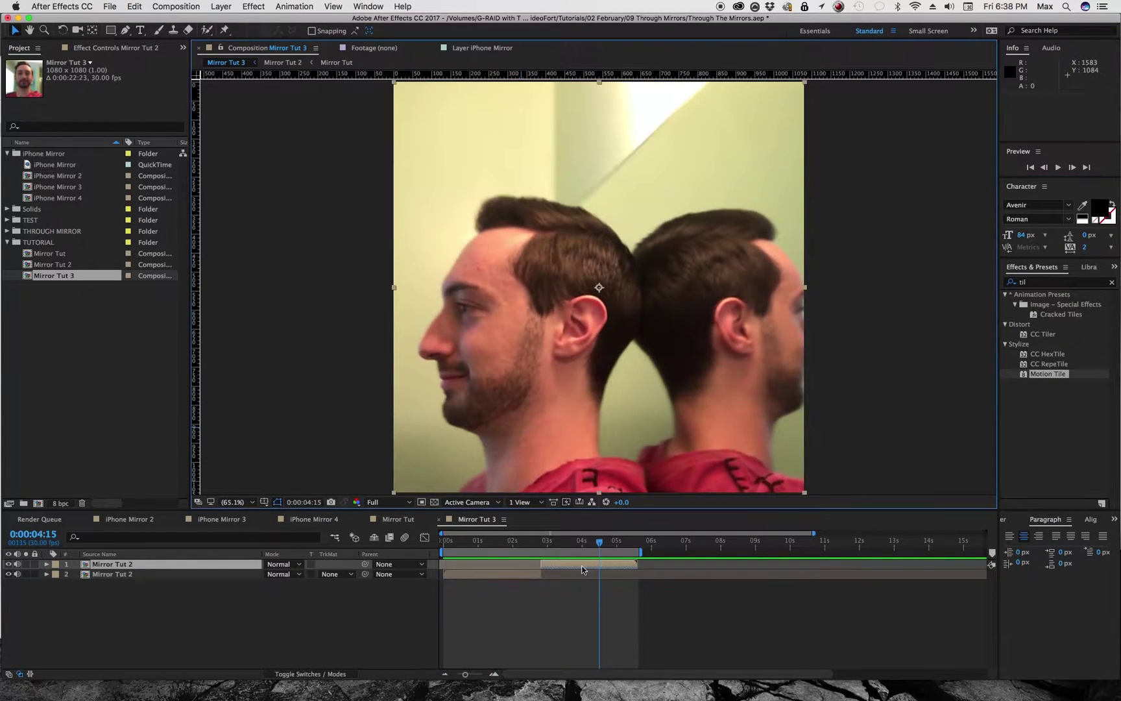
{"action": "left_click", "coordinate": [57, 167]}
{"action": "left_click_drag", "start_coordinate": [26, 166], "coordinate": [42, 505]}
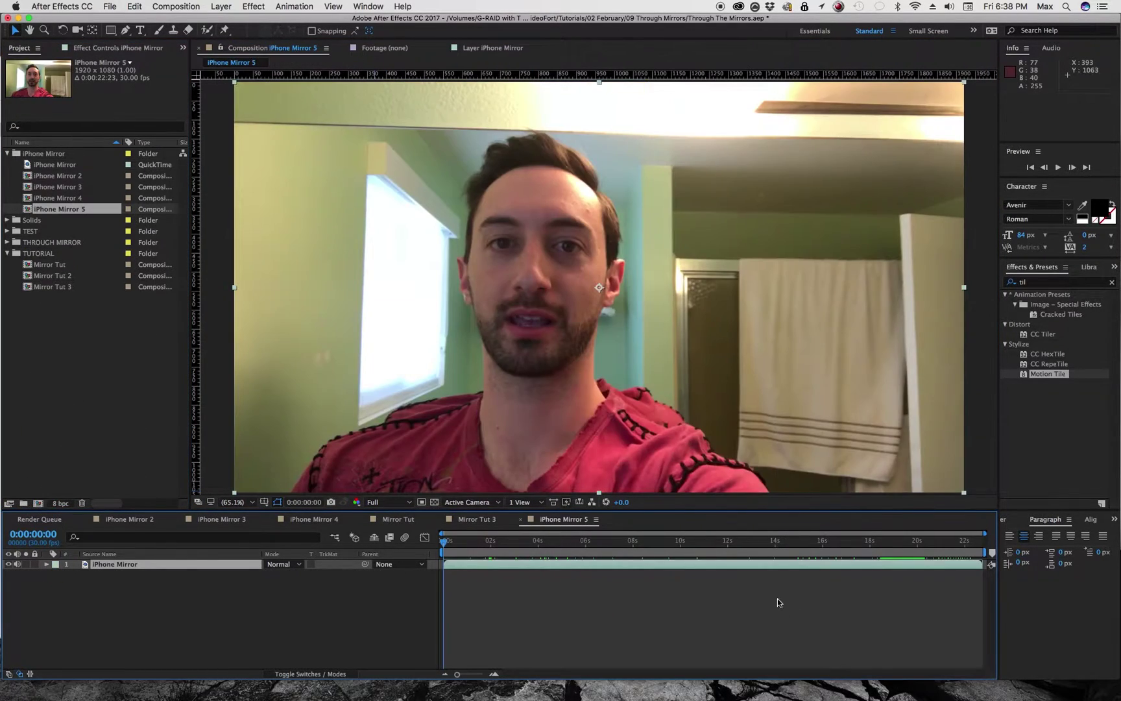
Find the mirror pass-through near 18 seconds and open the clip in the Layer panel.
{"action": "left_click", "coordinate": [449, 674]}
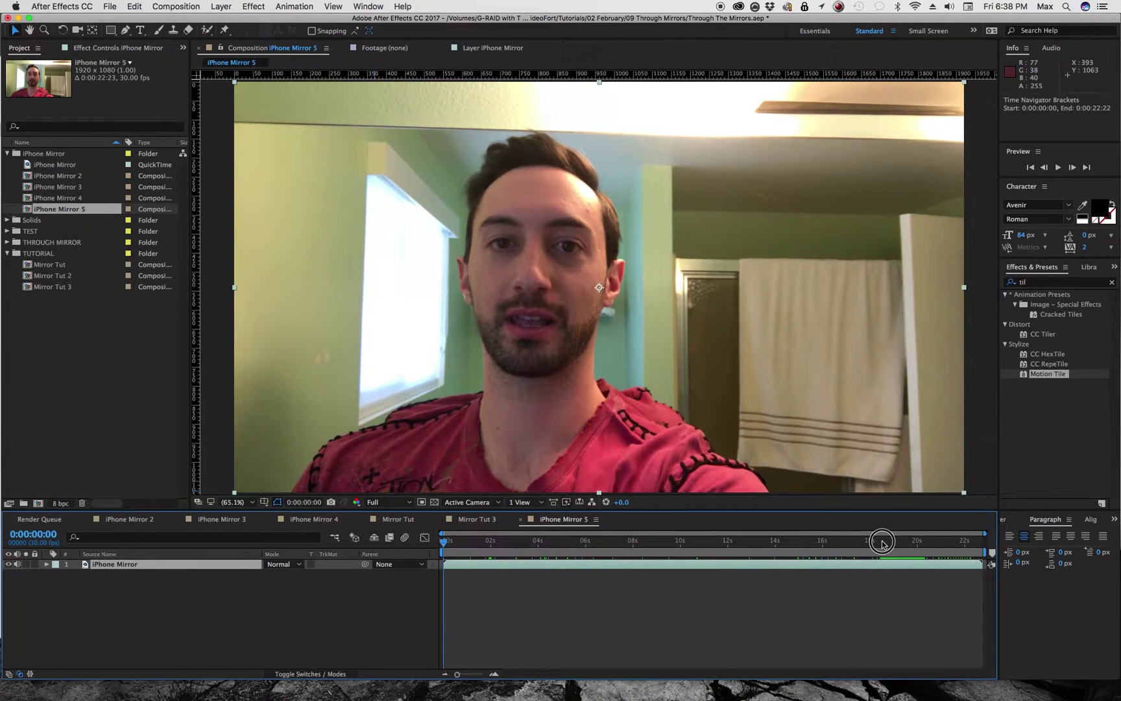
{"action": "left_click_drag", "start_coordinate": [882, 542], "coordinate": [877, 538]}
{"action": "double_click", "coordinate": [877, 565]}
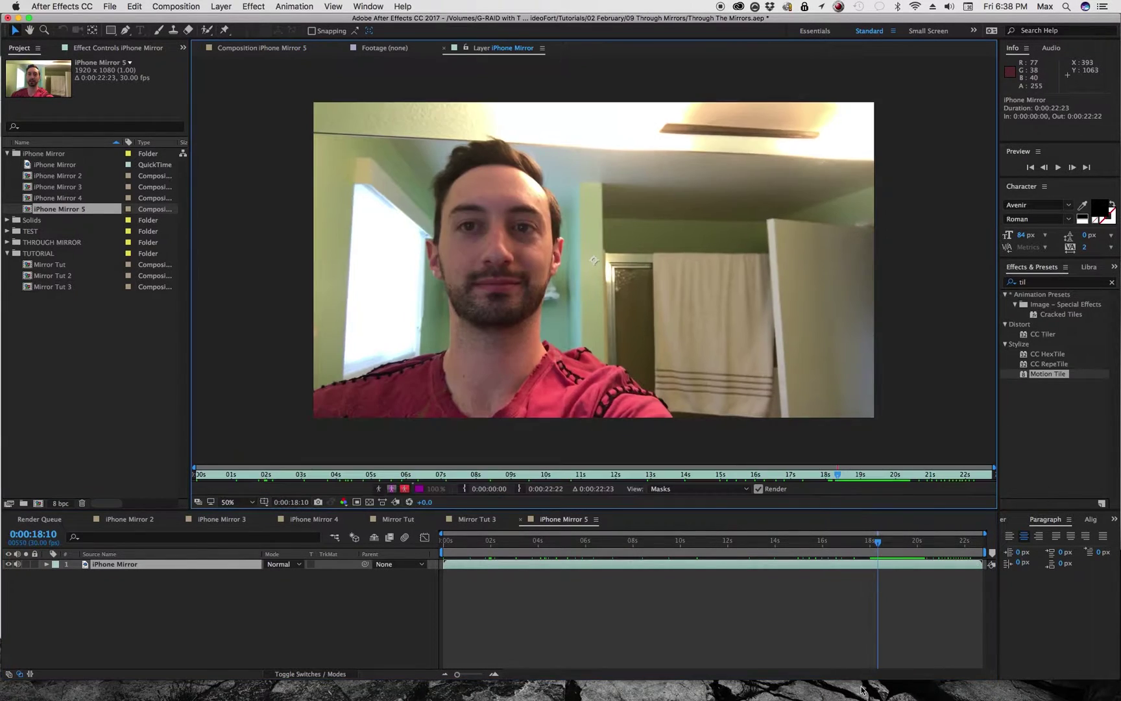
Set the clip's In point to 0:00:18:10 and its Out point to 0:00:20:09.
{"action": "left_click", "coordinate": [464, 489]}
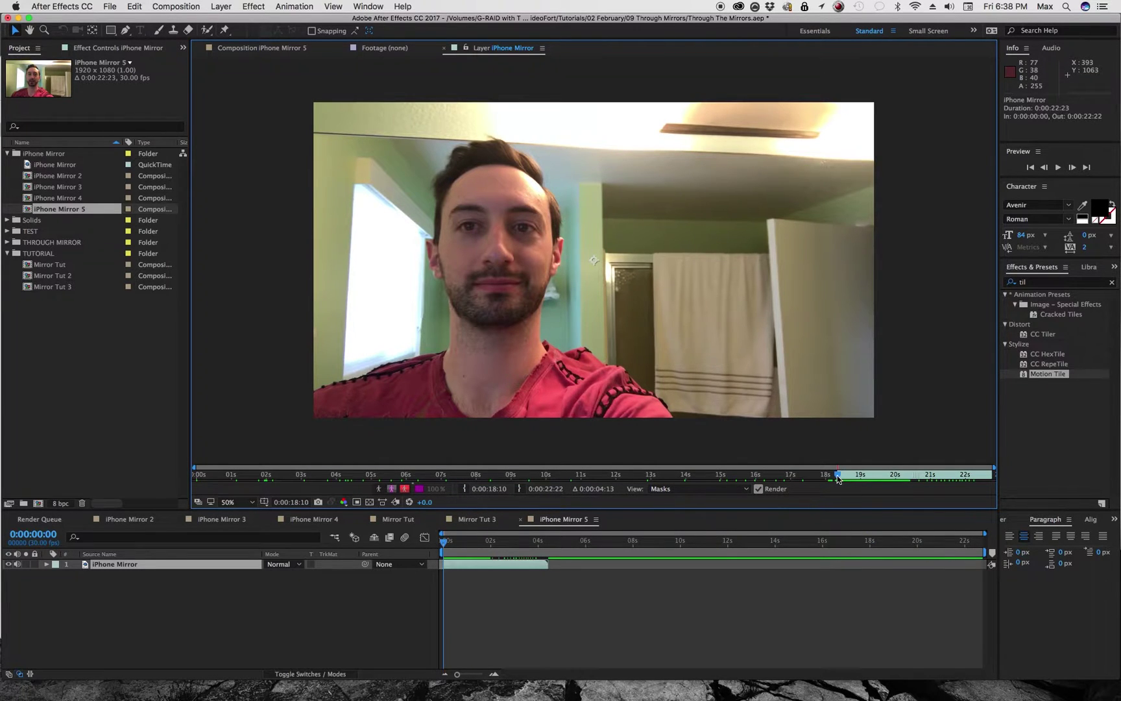
{"action": "left_click_drag", "start_coordinate": [838, 479], "coordinate": [907, 473]}
{"action": "left_click", "coordinate": [519, 491]}
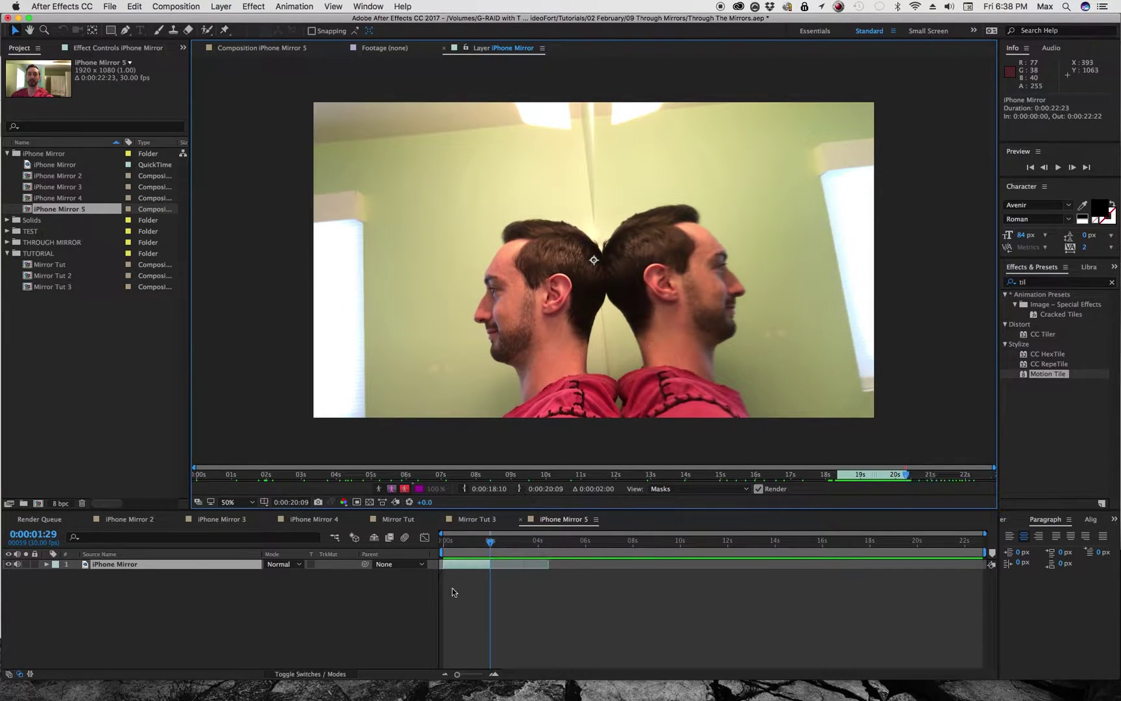
Duplicate the trimmed iPhone Mirror layer and slide the copy to start at 0:00:02:00.
{"action": "left_click", "coordinate": [276, 49]}
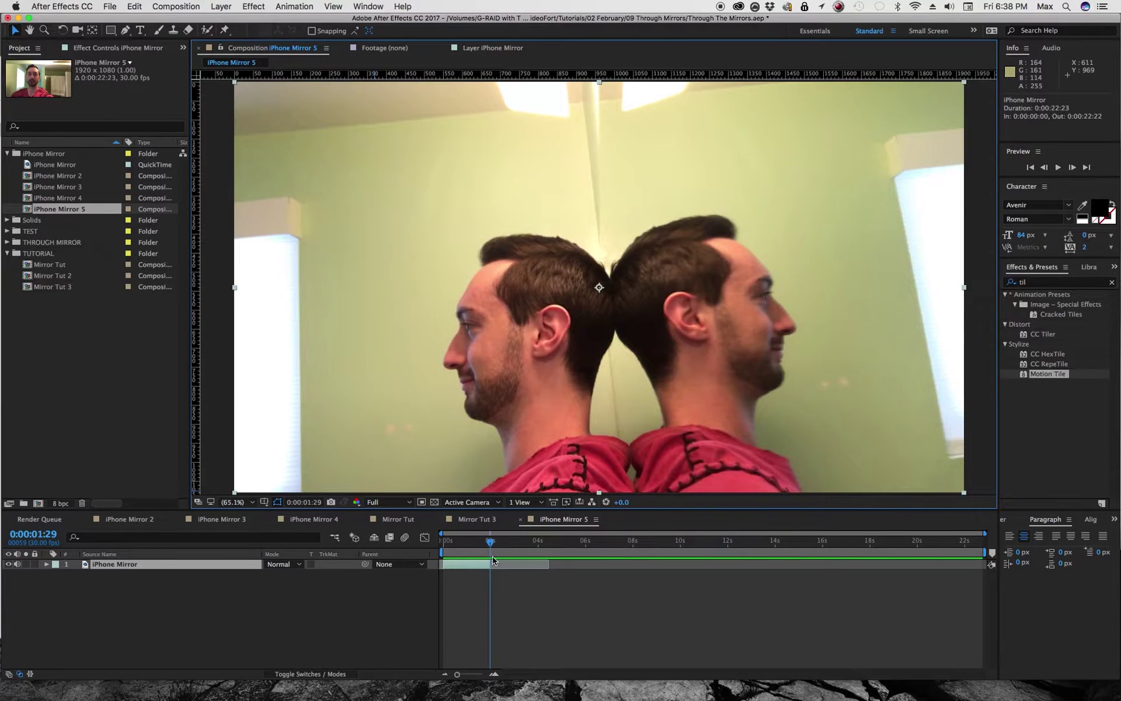
{"action": "left_click_drag", "start_coordinate": [485, 545], "coordinate": [442, 544]}
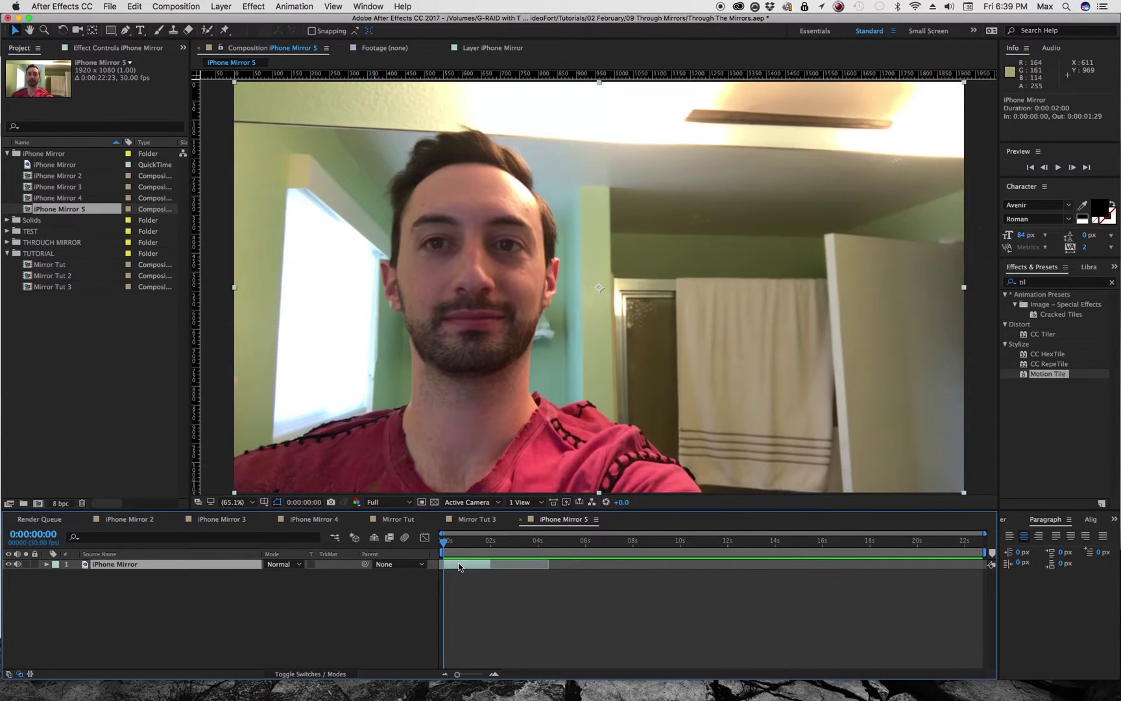
{"action": "key", "text": "super+d"}
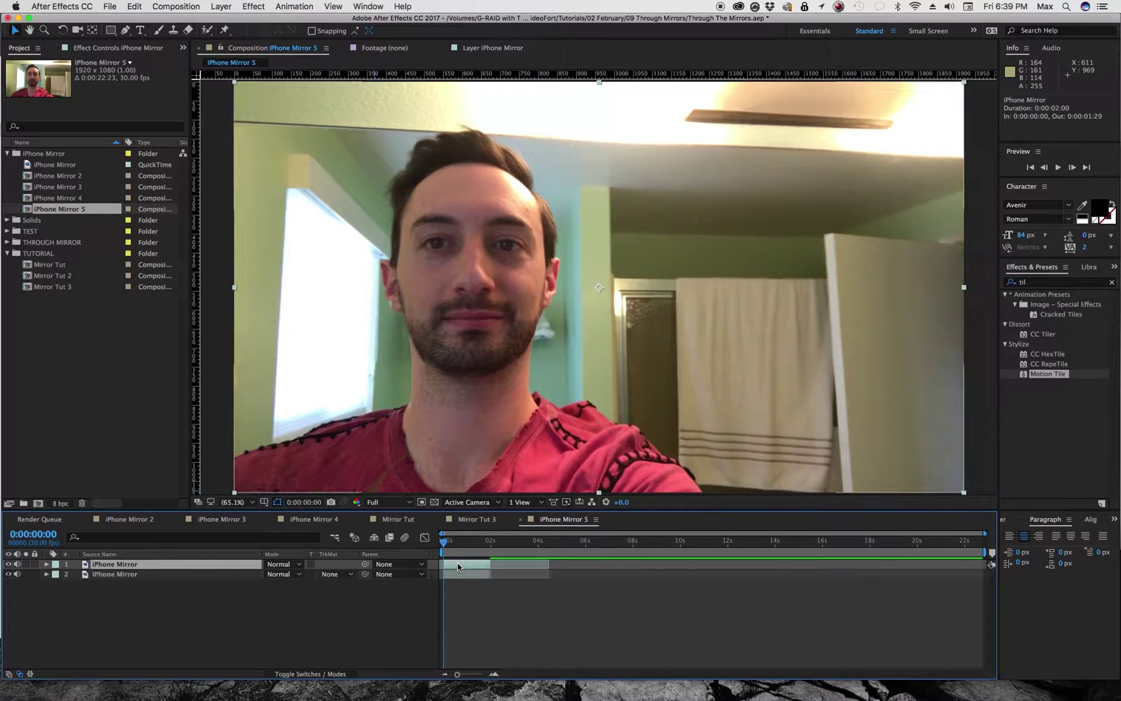
{"action": "left_click_drag", "start_coordinate": [457, 566], "coordinate": [500, 561]}
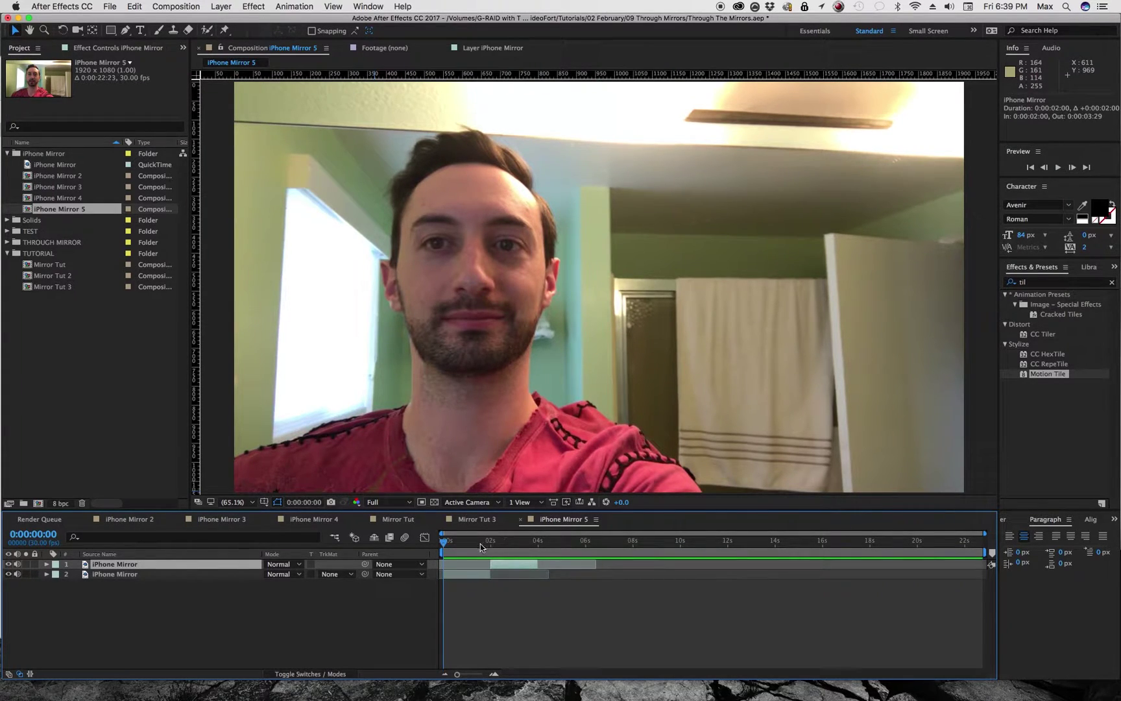
{"action": "left_click", "coordinate": [492, 543]}
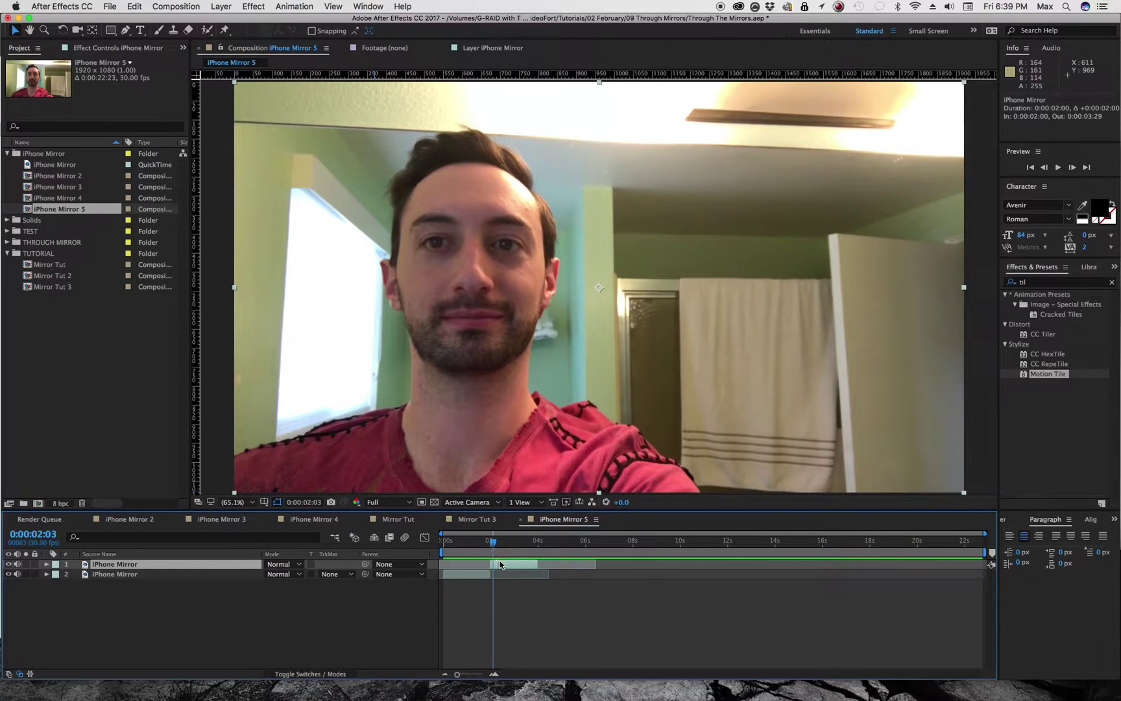
{"action": "mouse_move", "coordinate": [492, 547]}
{"action": "left_mouse_down"}
{"action": "mouse_move", "coordinate": [458, 552]}
{"action": "mouse_move", "coordinate": [495, 552]}
{"action": "left_mouse_up"}
Apply Time-Reverse Layer to the top copy and scrub the frames around the 2-second join.
{"action": "right_click", "coordinate": [505, 567]}
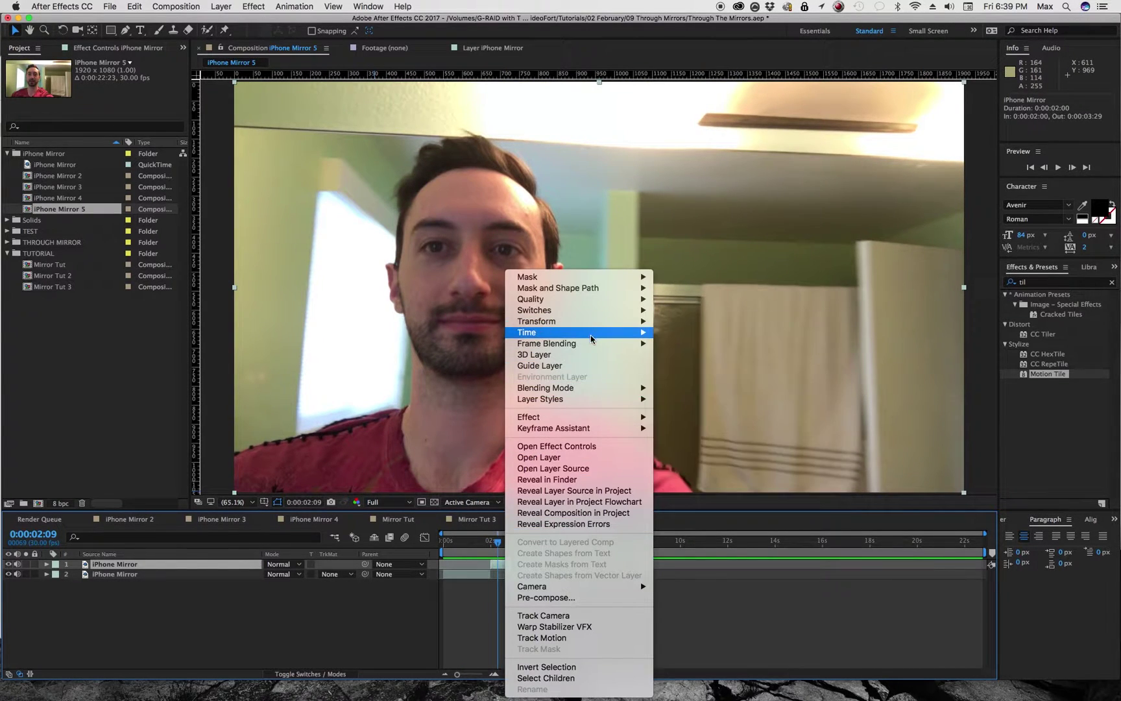
{"action": "mouse_move", "coordinate": [584, 332]}
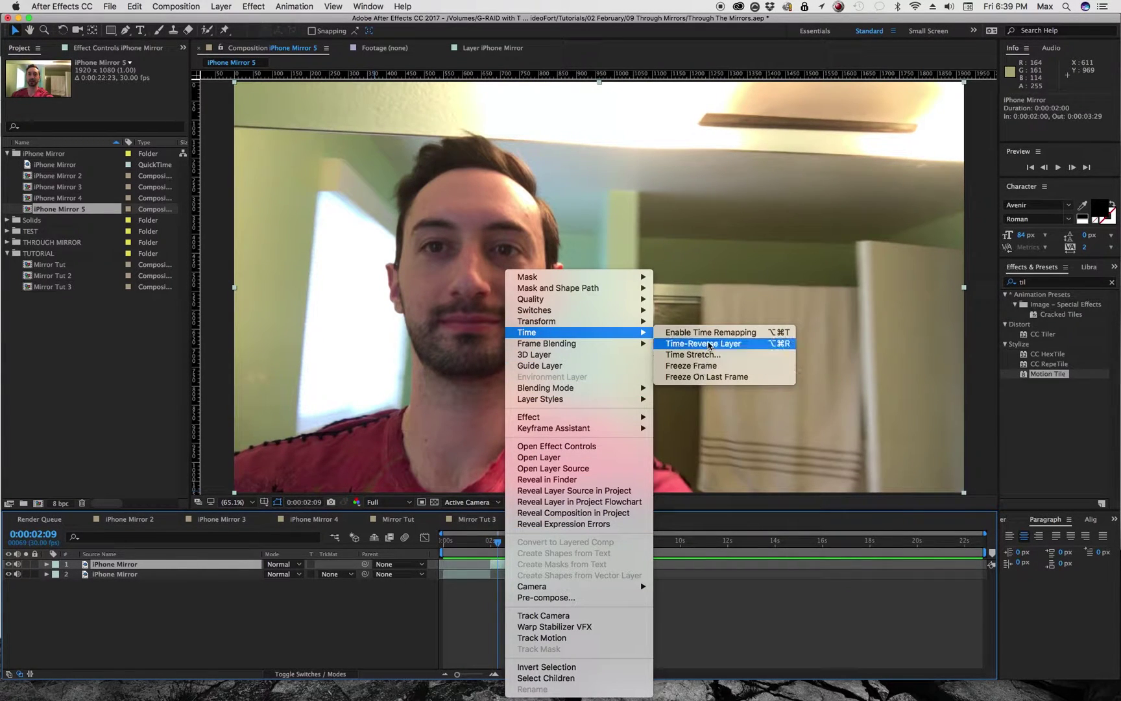
{"action": "left_click", "coordinate": [709, 344]}
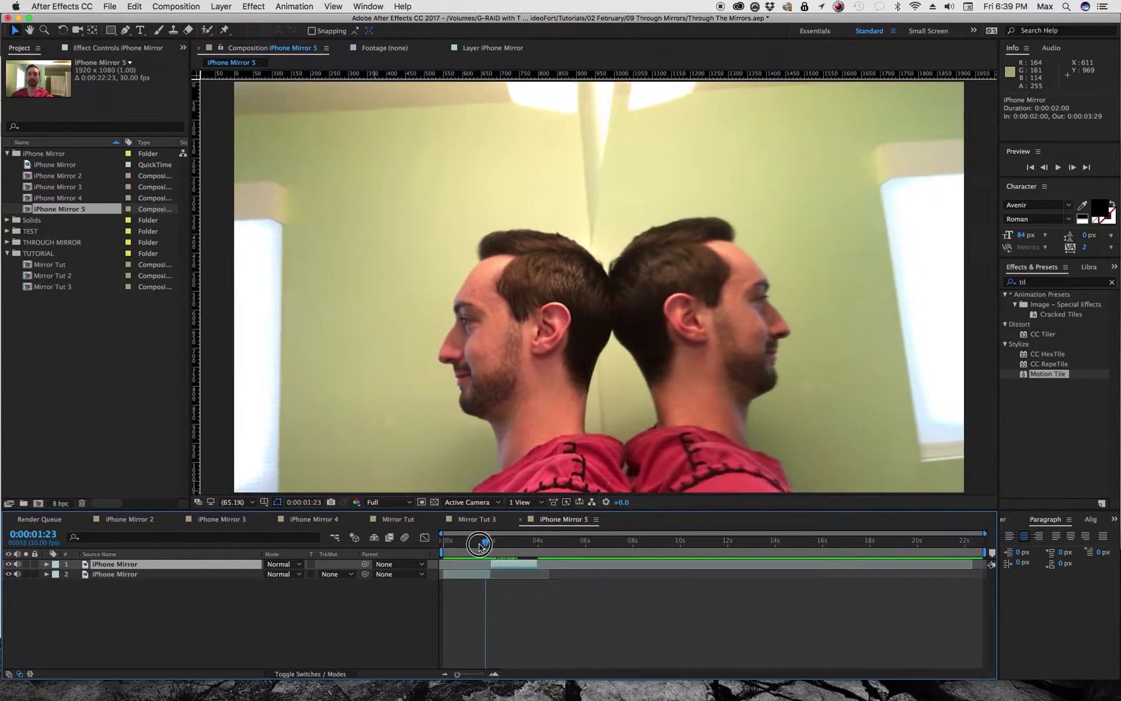
{"action": "left_click", "coordinate": [454, 544]}
{"action": "left_click_drag", "start_coordinate": [454, 544], "coordinate": [497, 551]}
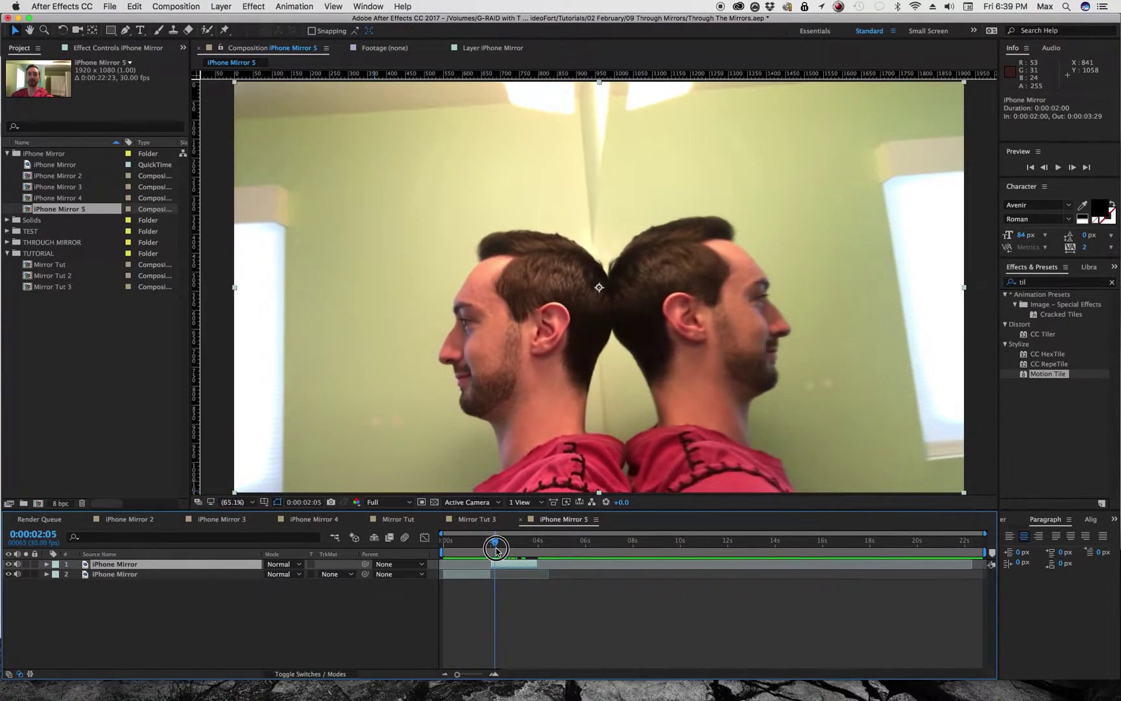
Search Effects & Presets for 'flop' and apply the Flop preset to the reversed copy in layer 1.
{"action": "left_click", "coordinate": [1110, 283]}
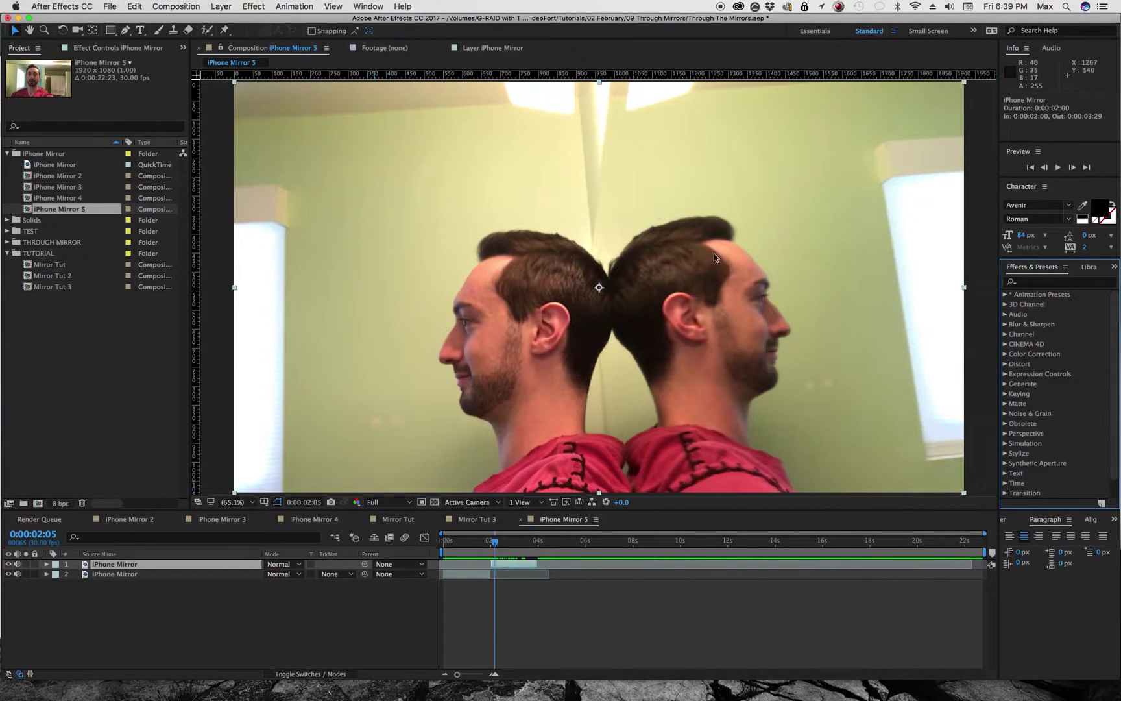
{"action": "left_click", "coordinate": [1033, 283]}
{"action": "type", "text": "flop"}
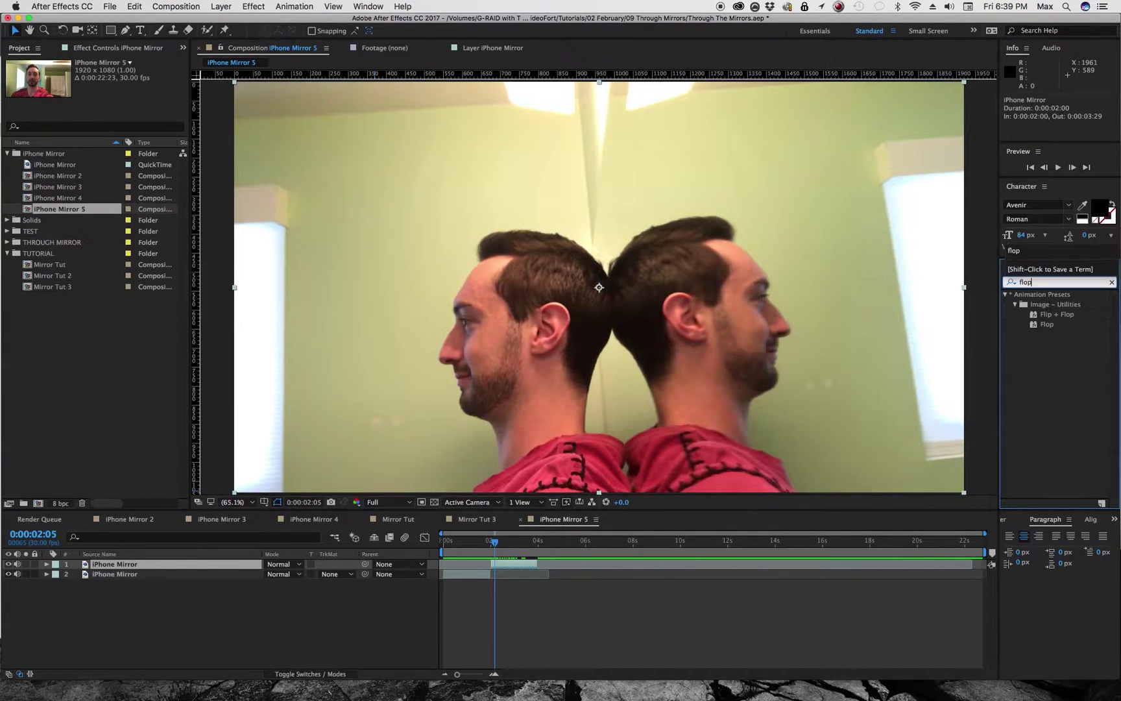
{"action": "left_click_drag", "start_coordinate": [1047, 324], "coordinate": [520, 568]}
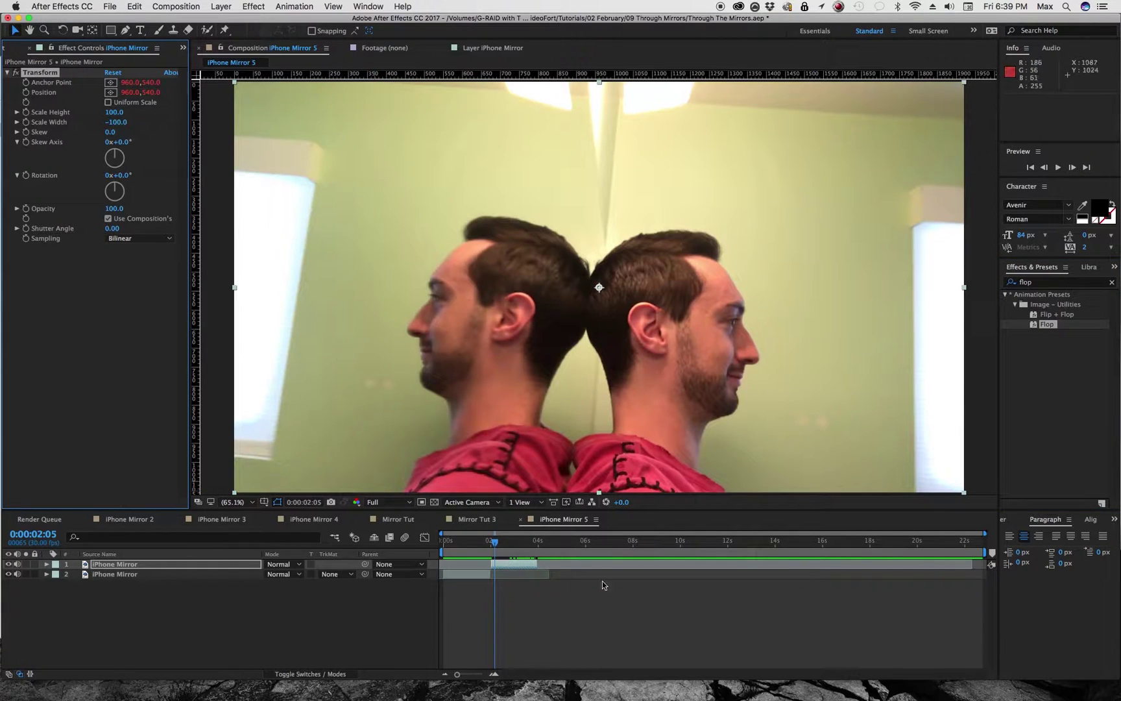
{"action": "left_click_drag", "start_coordinate": [448, 542], "coordinate": [493, 552]}
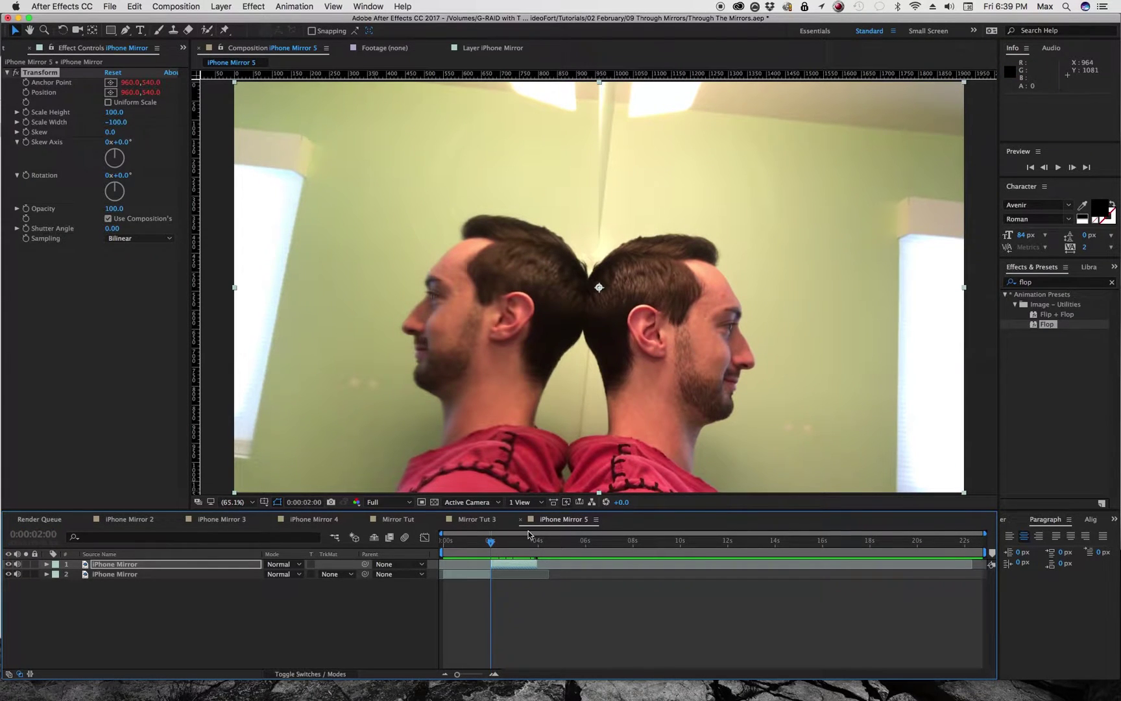
Zoom the timeline in and move the reversed copy one frame earlier.
{"action": "key", "text": "equal"}
{"action": "key", "text": "equal"}
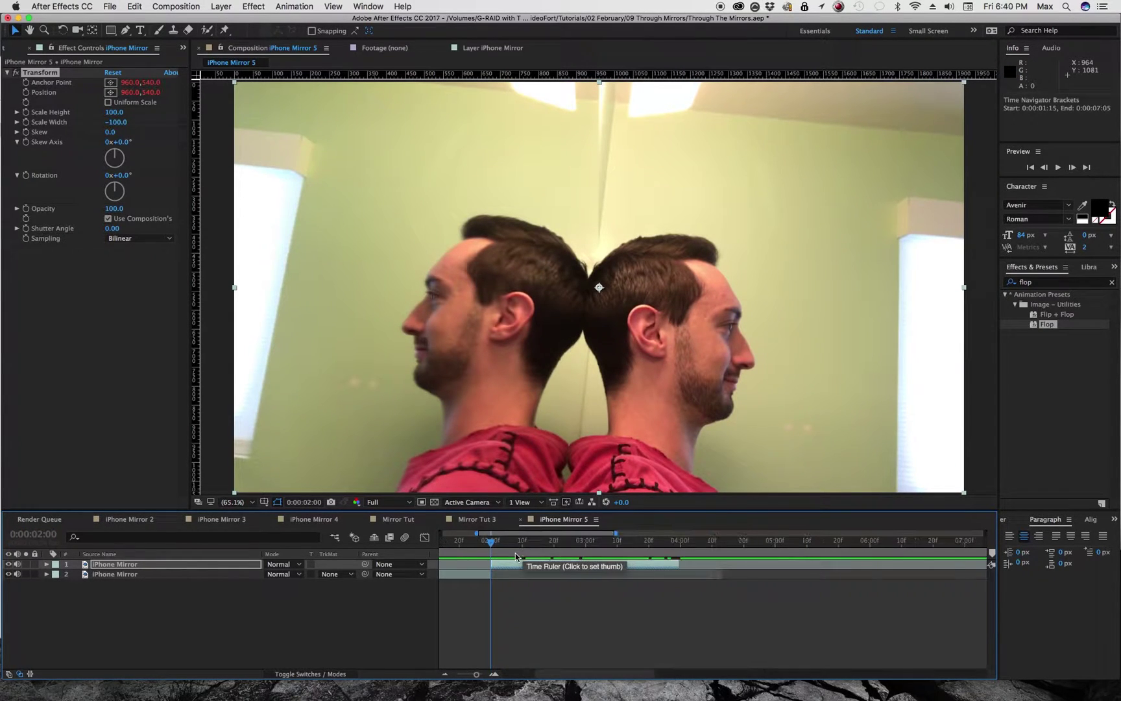
{"action": "key", "text": "equal"}
{"action": "key", "text": "equal"}
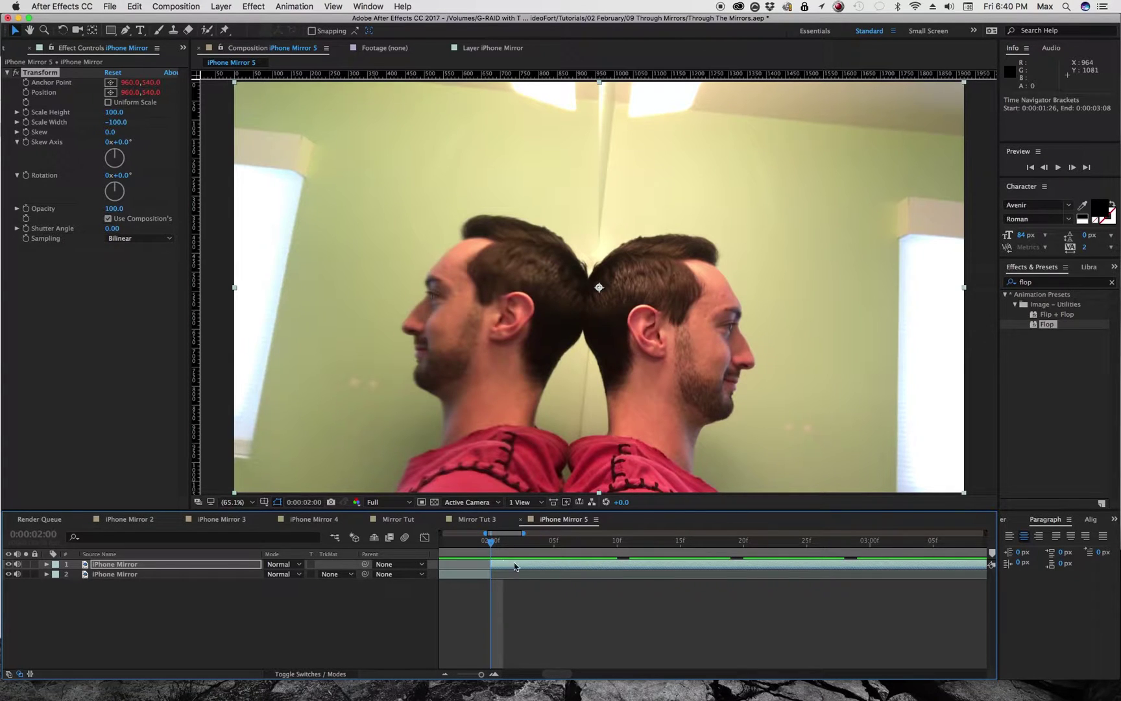
{"action": "left_click", "coordinate": [496, 565]}
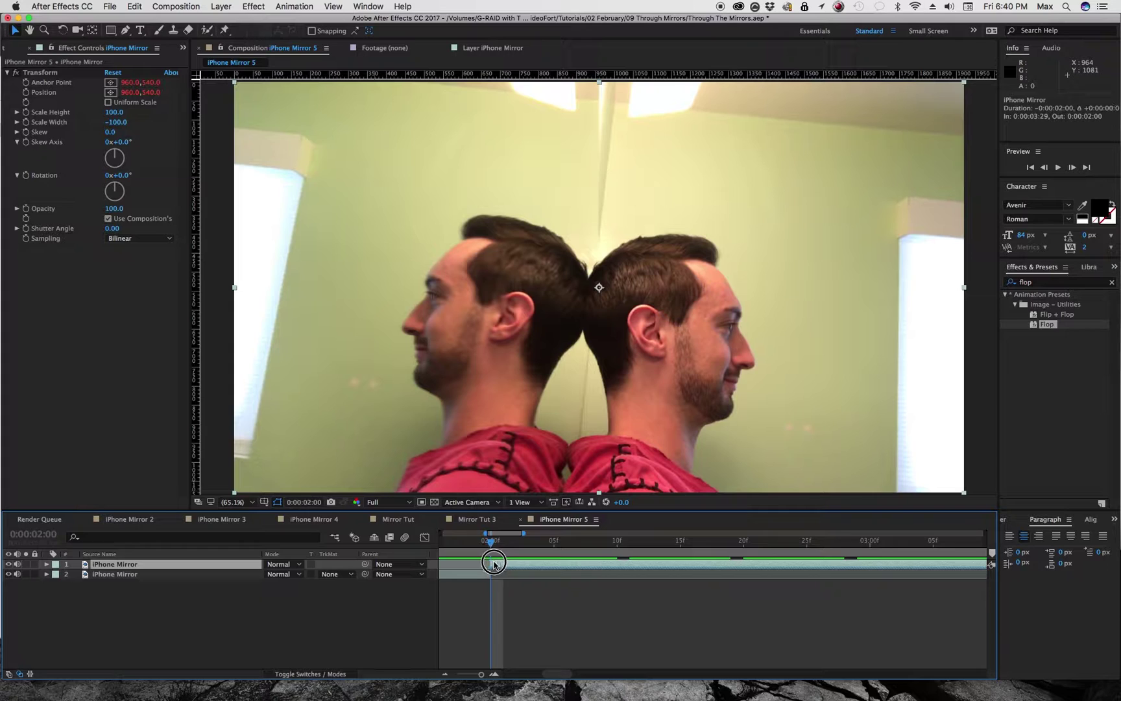
{"action": "left_click_drag", "start_coordinate": [492, 563], "coordinate": [490, 566]}
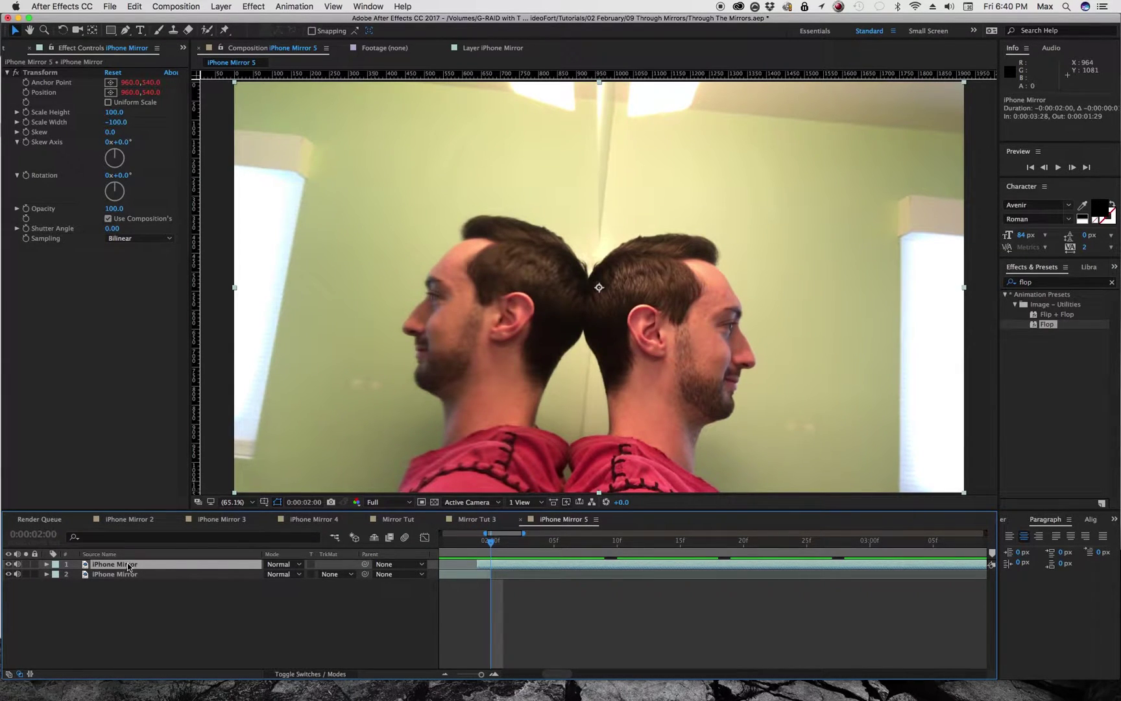
Set the reversed copy's Opacity to 50%.
{"action": "key", "text": "t"}
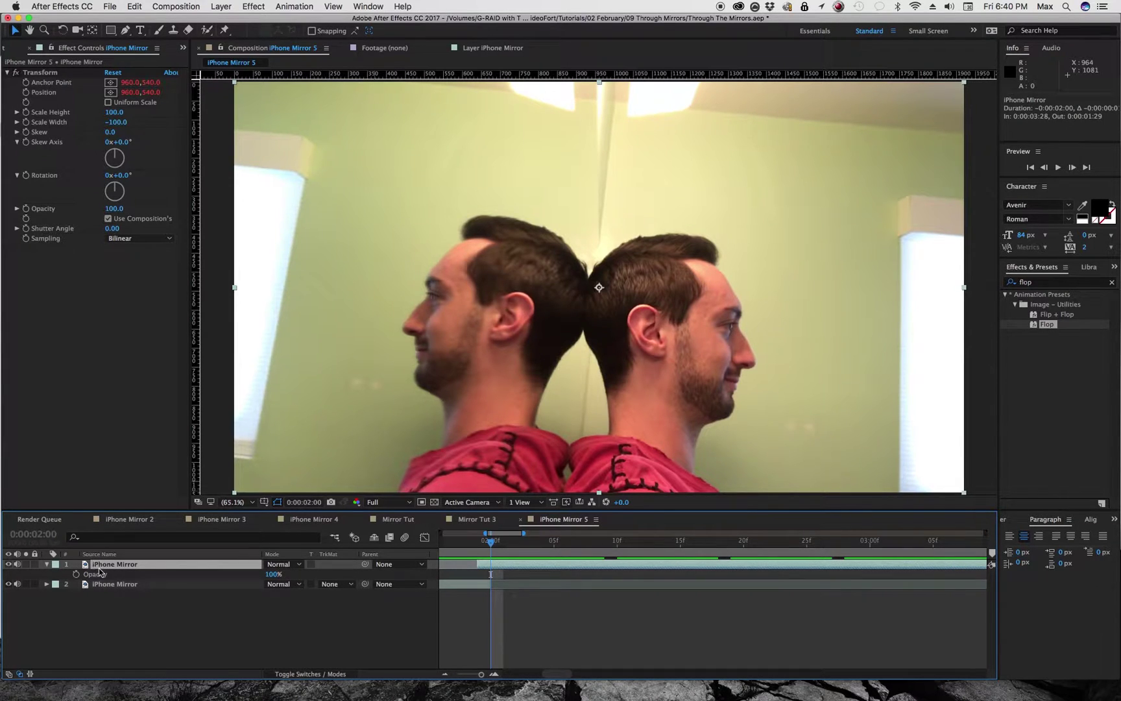
{"action": "left_click", "coordinate": [275, 574]}
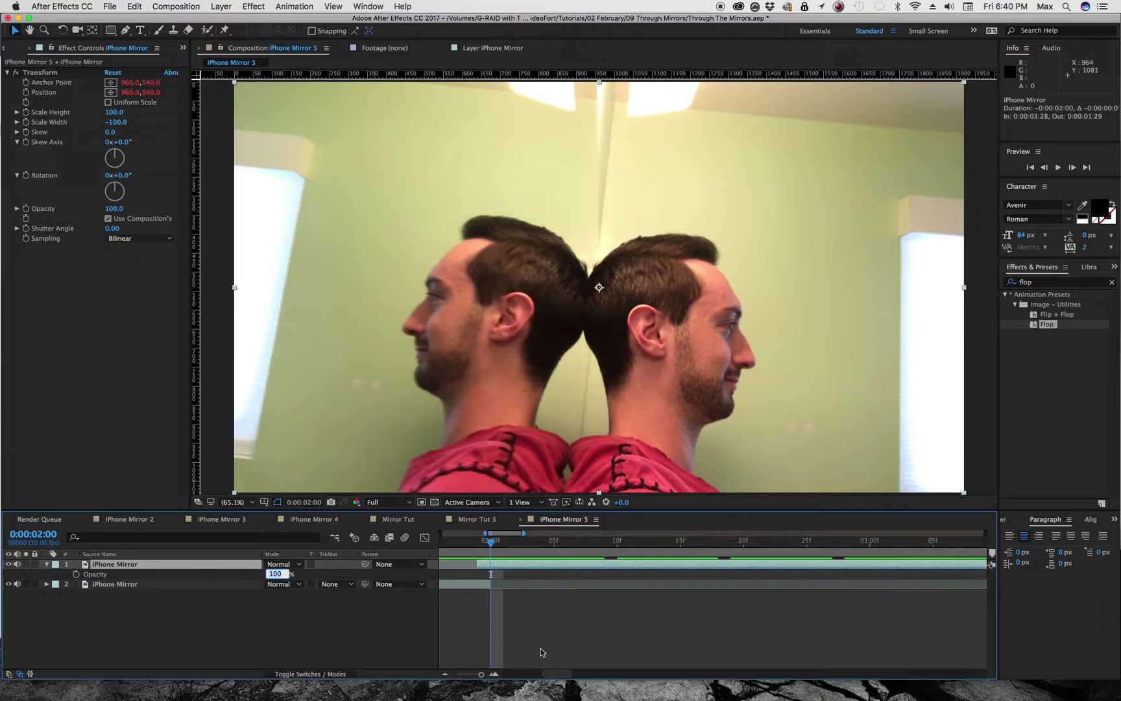
{"action": "key", "text": "Return"}
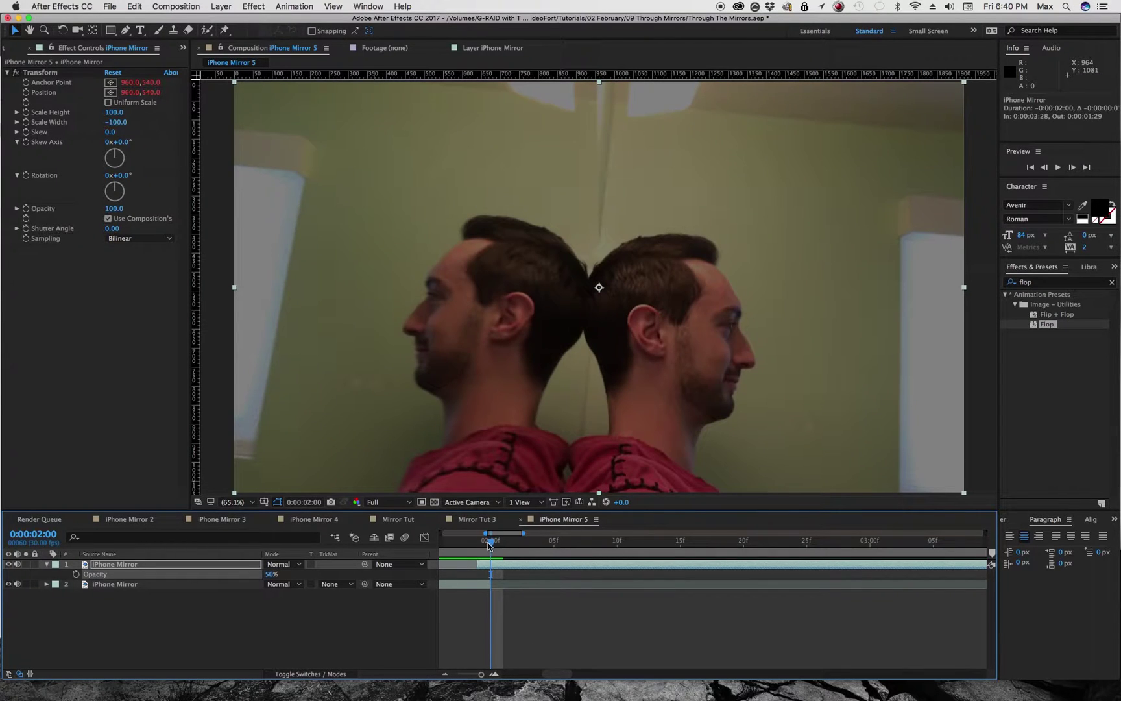
Park the playhead at 0:00:01:29 and preview the overlapping copies.
{"action": "left_click_drag", "start_coordinate": [483, 544], "coordinate": [481, 571]}
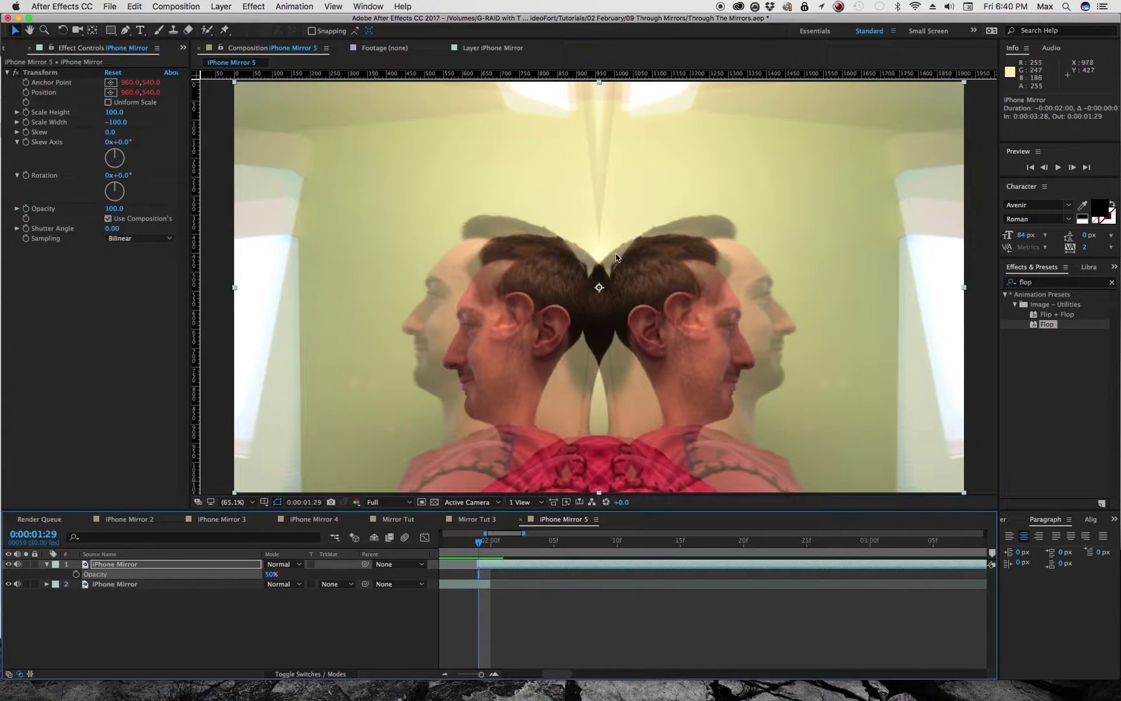
{"action": "key", "text": "space"}
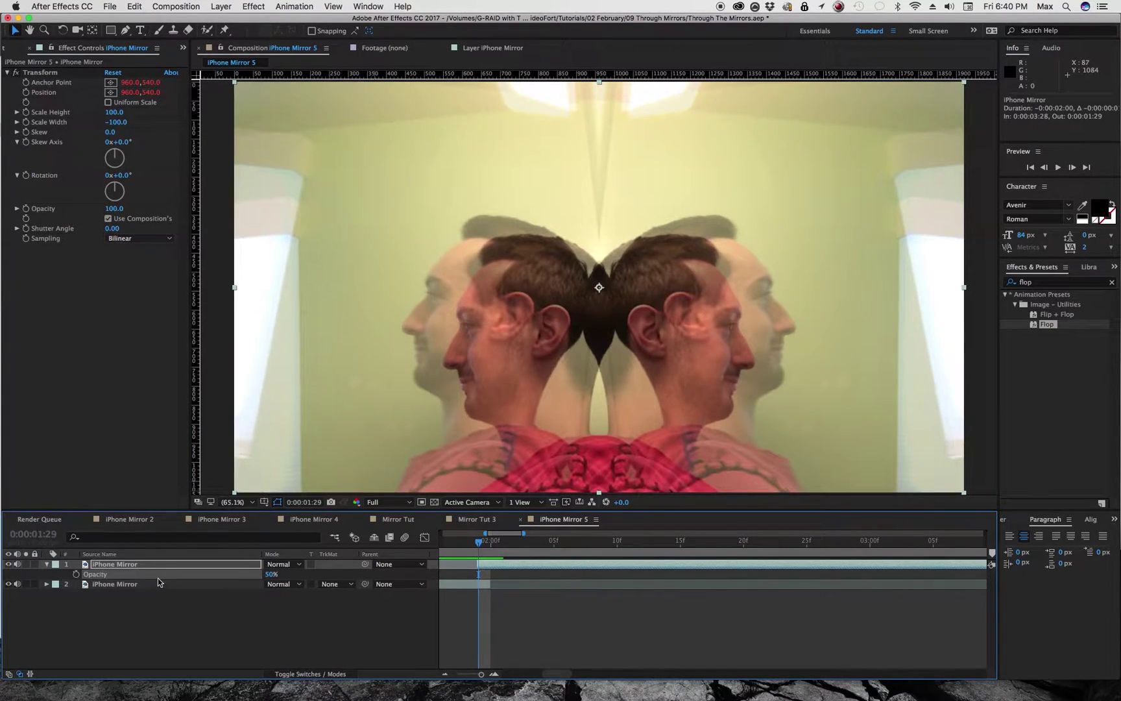
{"action": "key", "text": "space"}
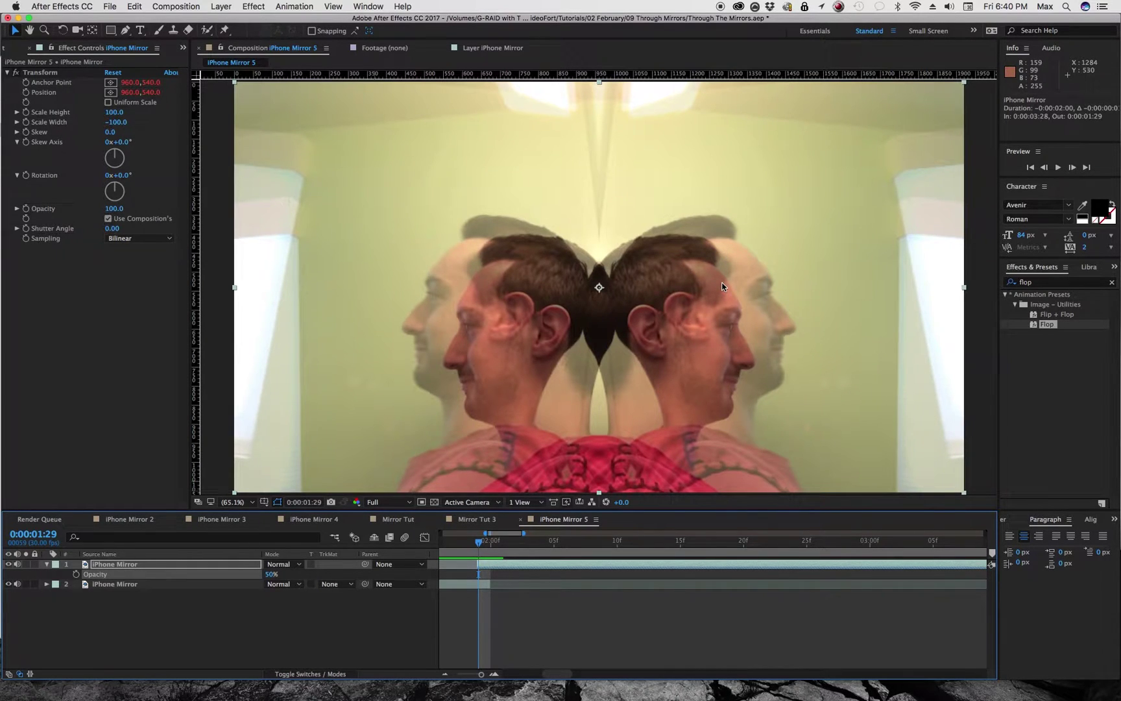
Rotate the top copy to about -12.6° and nudge it so the heads meet.
{"action": "key", "text": "w"}
{"action": "left_click_drag", "start_coordinate": [694, 263], "coordinate": [647, 296]}
{"action": "key", "text": "v"}
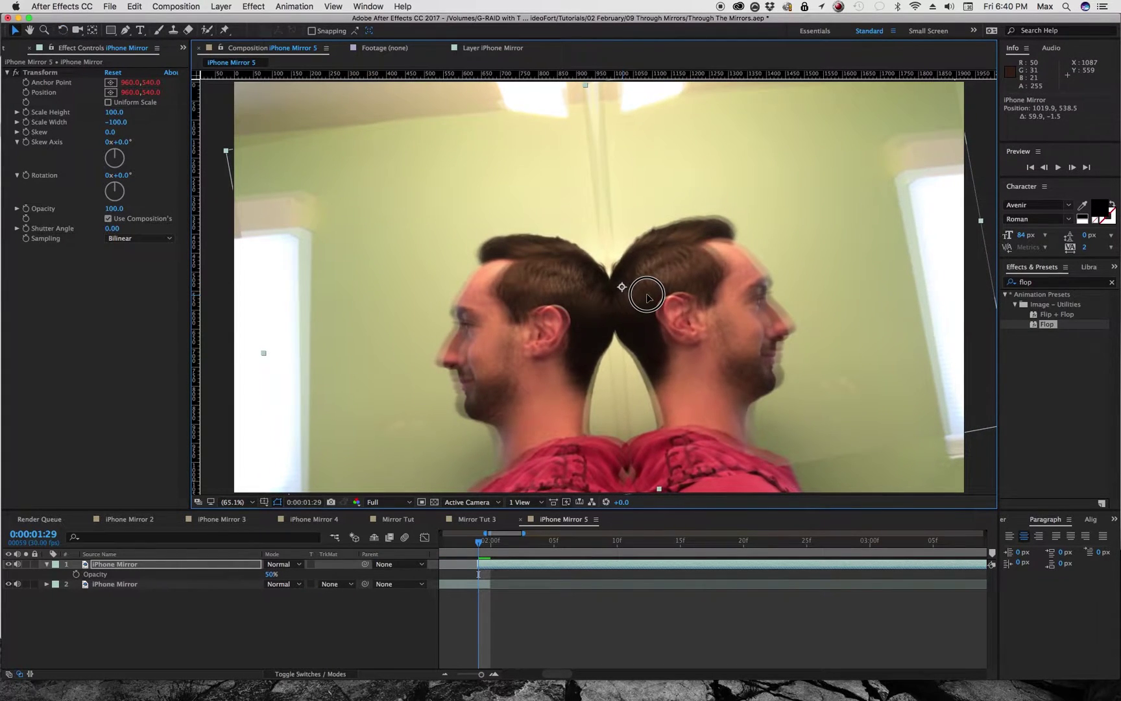
{"action": "key", "text": "w"}
{"action": "left_click_drag", "start_coordinate": [705, 298], "coordinate": [707, 297]}
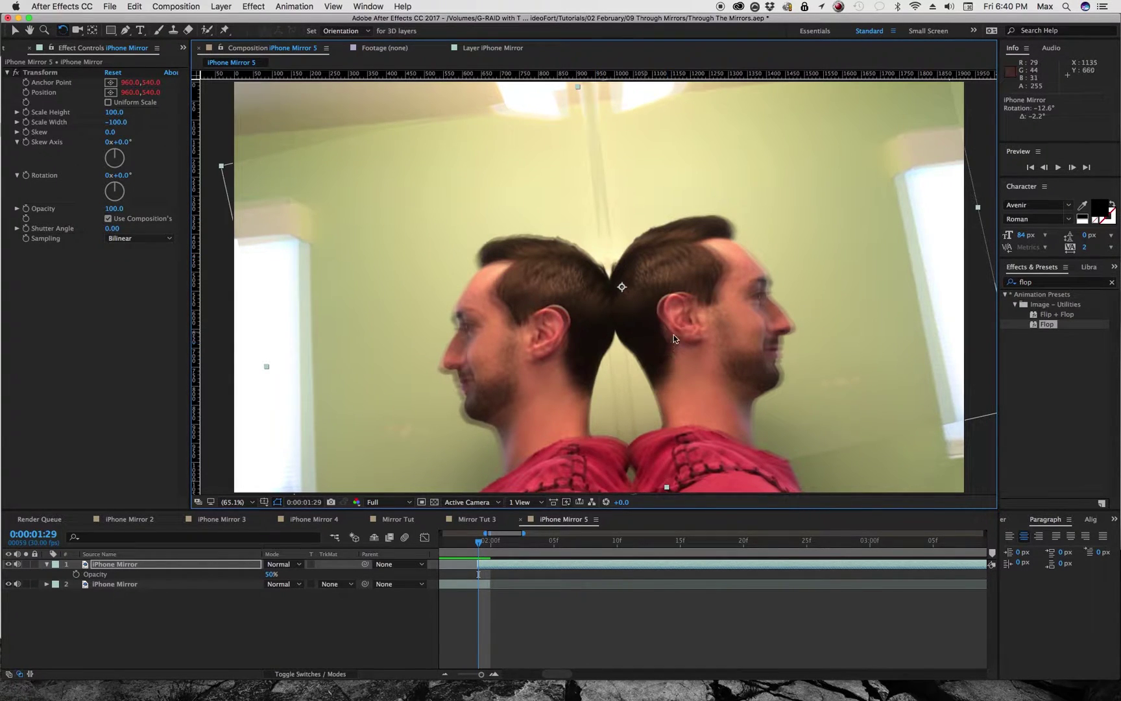
{"action": "key", "text": "v"}
{"action": "left_click_drag", "start_coordinate": [679, 347], "coordinate": [676, 349]}
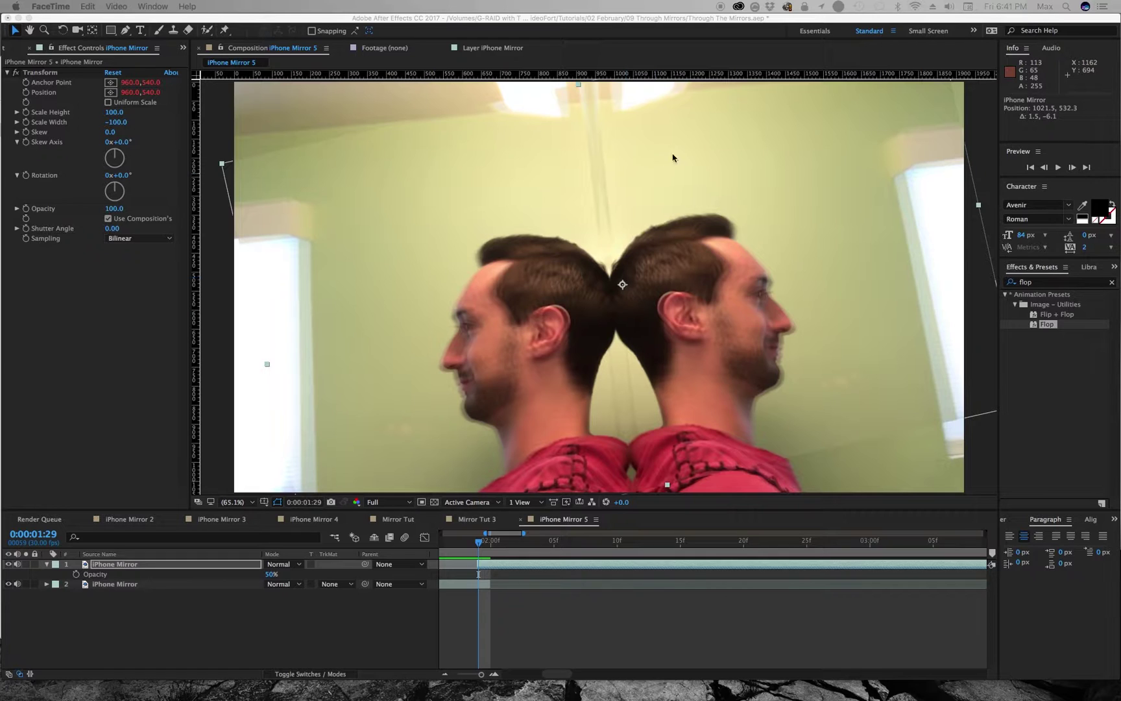
Set the top iPhone Mirror layer's Opacity back to 100%.
{"action": "left_click", "coordinate": [643, 23]}
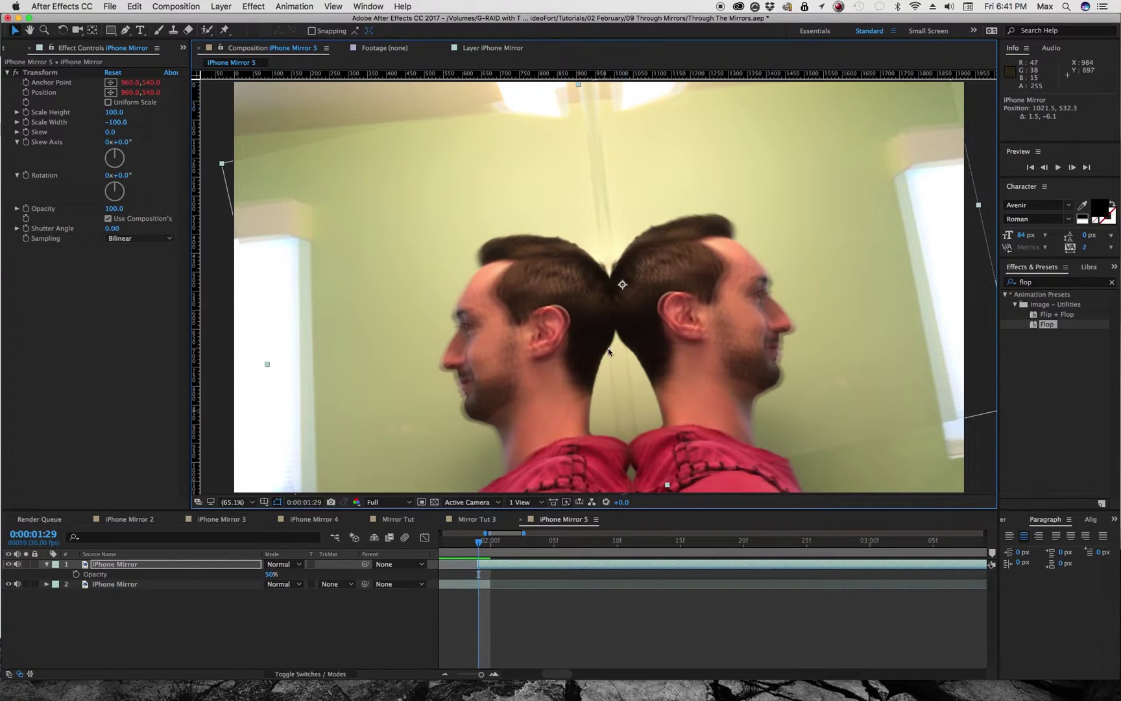
{"action": "left_click", "coordinate": [271, 575]}
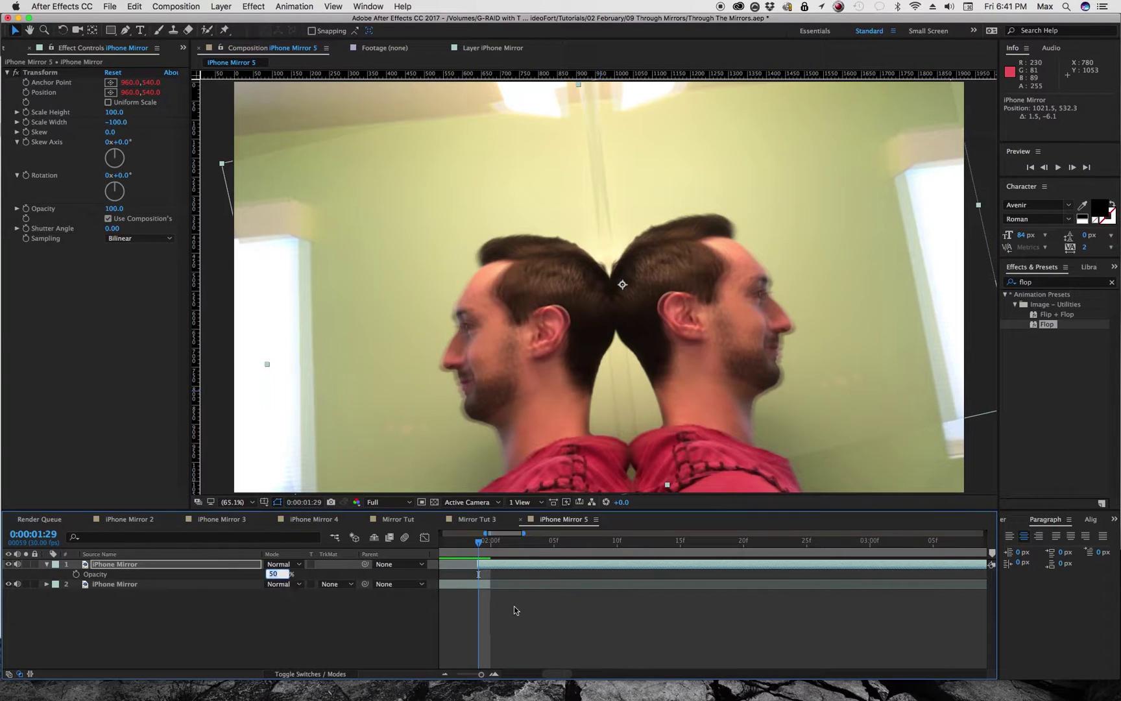
{"action": "type", "text": "100"}
{"action": "key", "text": "Return"}
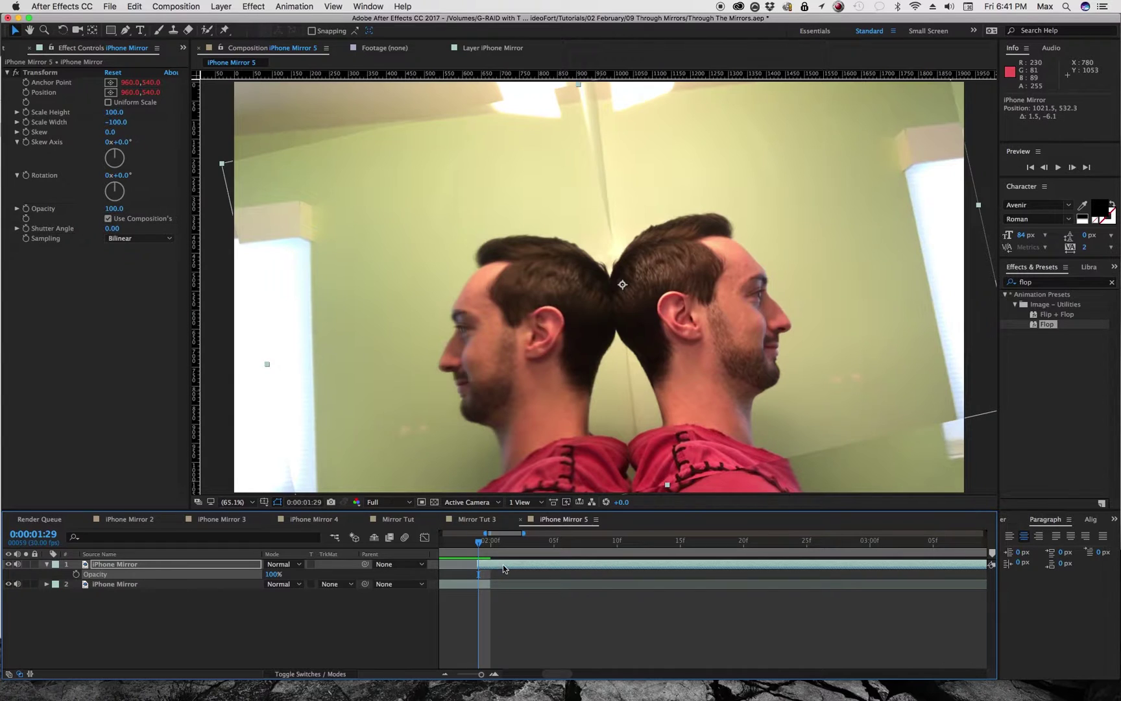
Slide the top layer later, zoom the timeline out and park the playhead at 0:00:02:00.
{"action": "left_click_drag", "start_coordinate": [486, 566], "coordinate": [503, 571]}
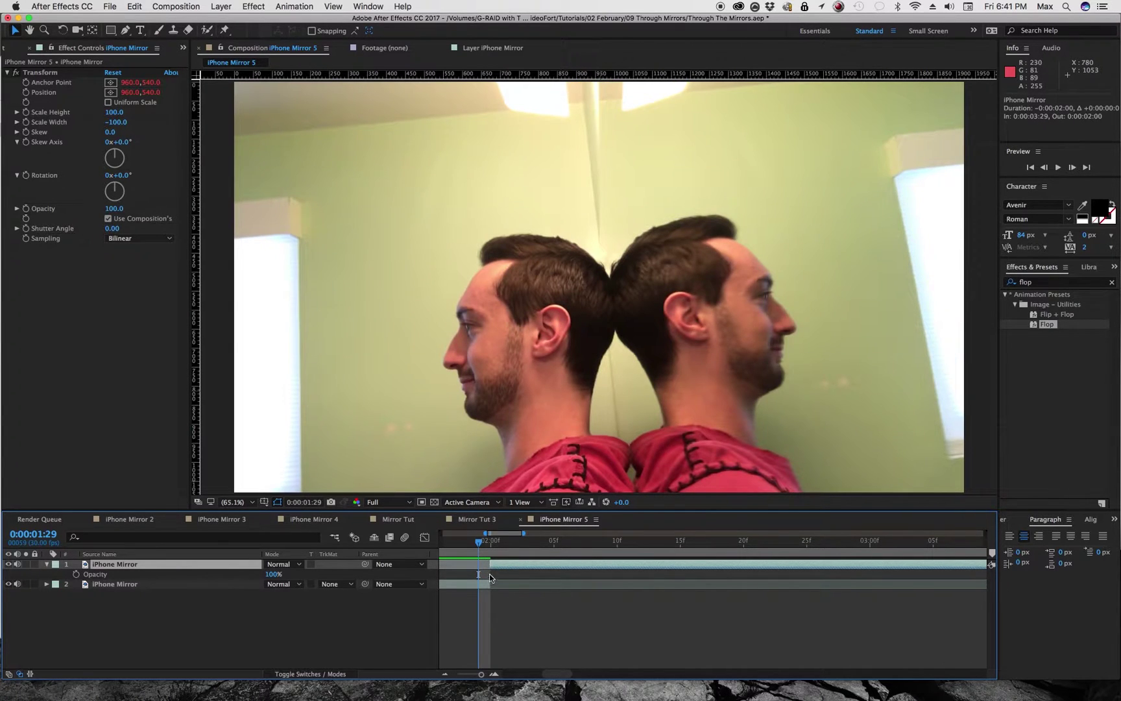
{"action": "mouse_move", "coordinate": [479, 542]}
{"action": "left_mouse_down"}
{"action": "mouse_move", "coordinate": [488, 542]}
{"action": "mouse_move", "coordinate": [445, 543]}
{"action": "mouse_move", "coordinate": [808, 540]}
{"action": "mouse_move", "coordinate": [466, 543]}
{"action": "left_mouse_up"}
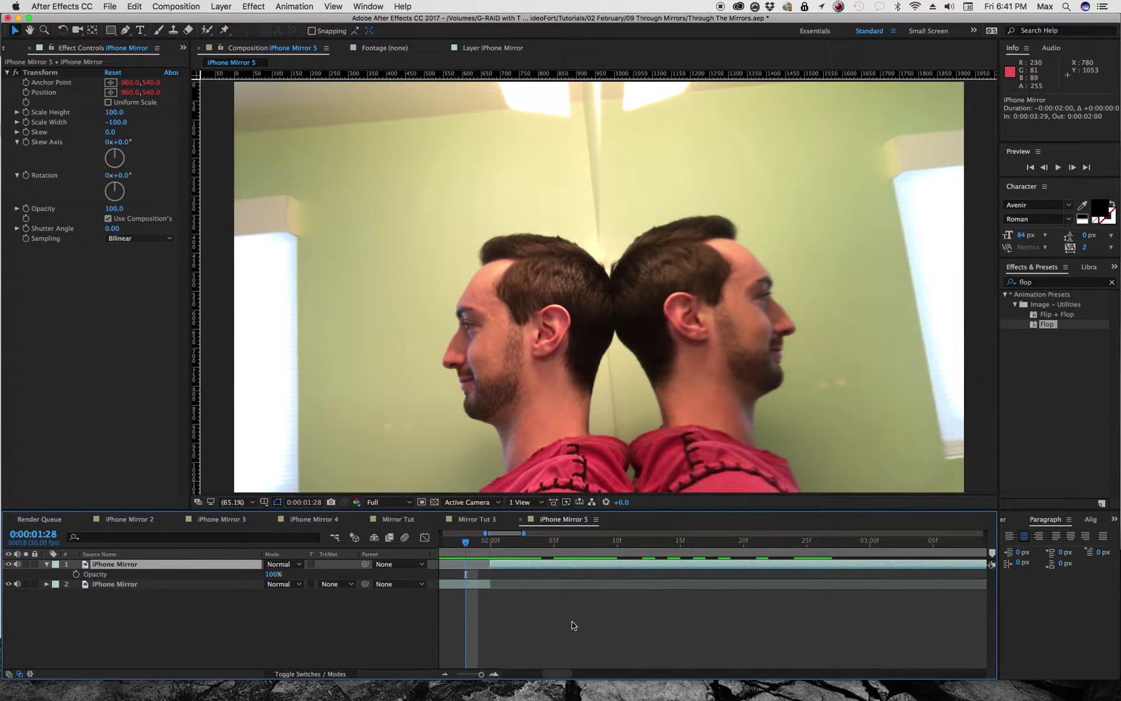
{"action": "key", "text": "minus"}
{"action": "key", "text": "minus"}
{"action": "key", "text": "minus"}
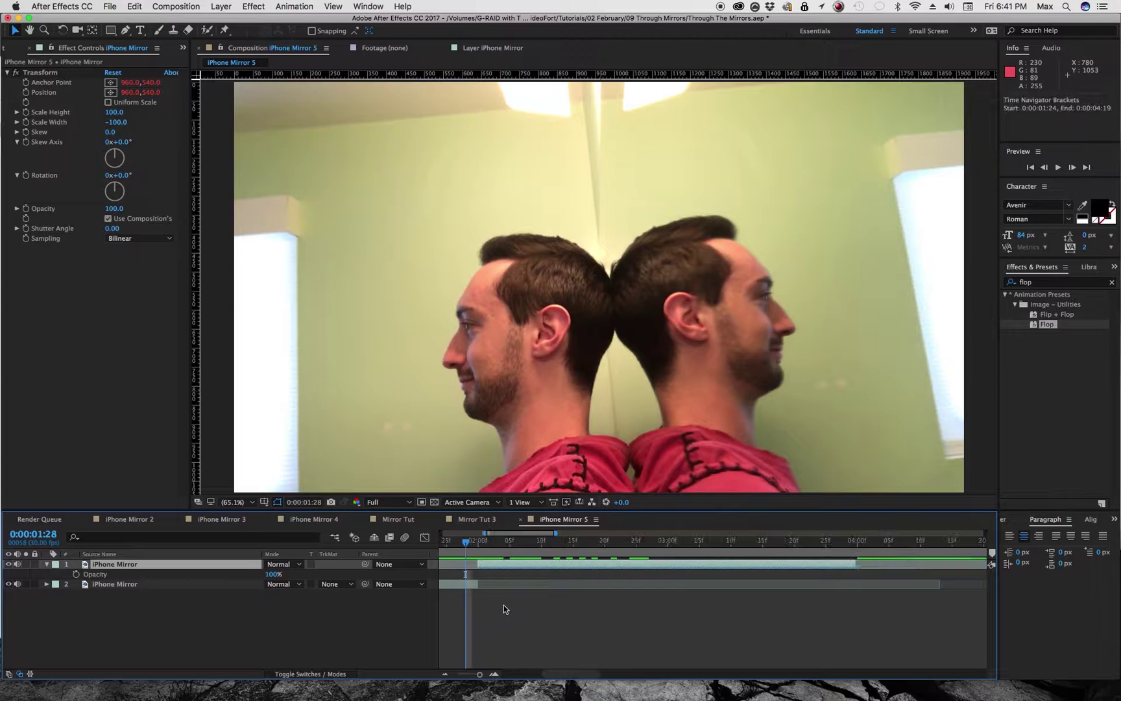
{"action": "left_click_drag", "start_coordinate": [568, 678], "coordinate": [540, 674]}
{"action": "left_click_drag", "start_coordinate": [484, 544], "coordinate": [539, 552]}
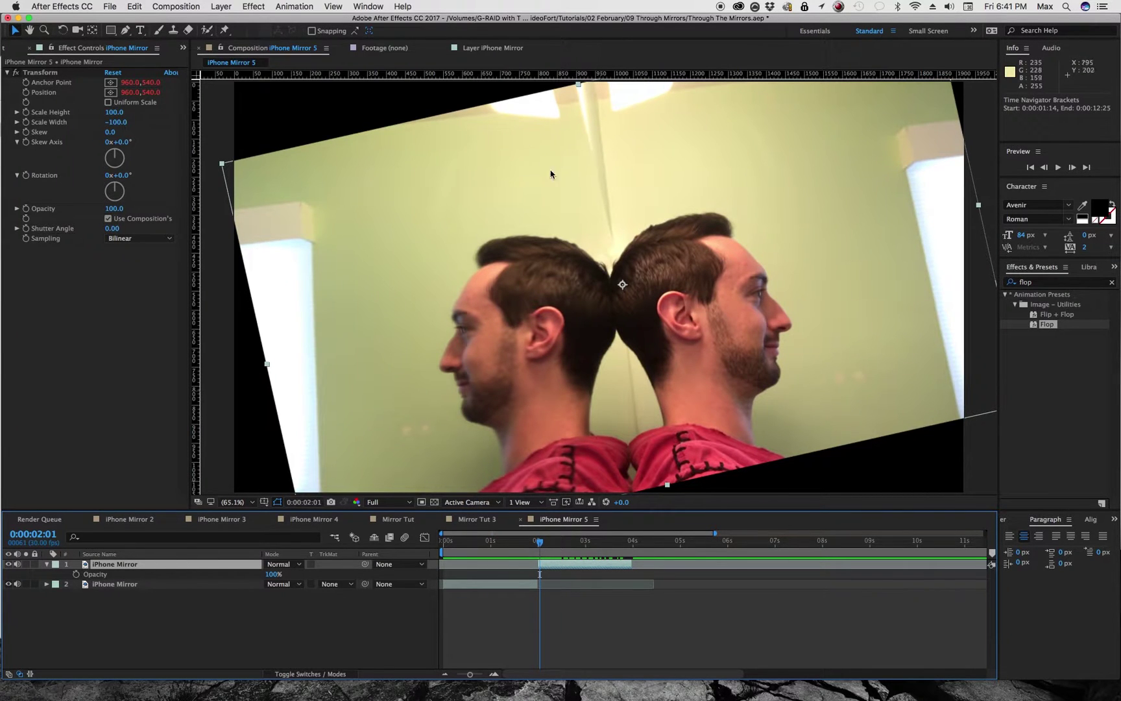
{"action": "left_click_drag", "start_coordinate": [537, 546], "coordinate": [608, 547]}
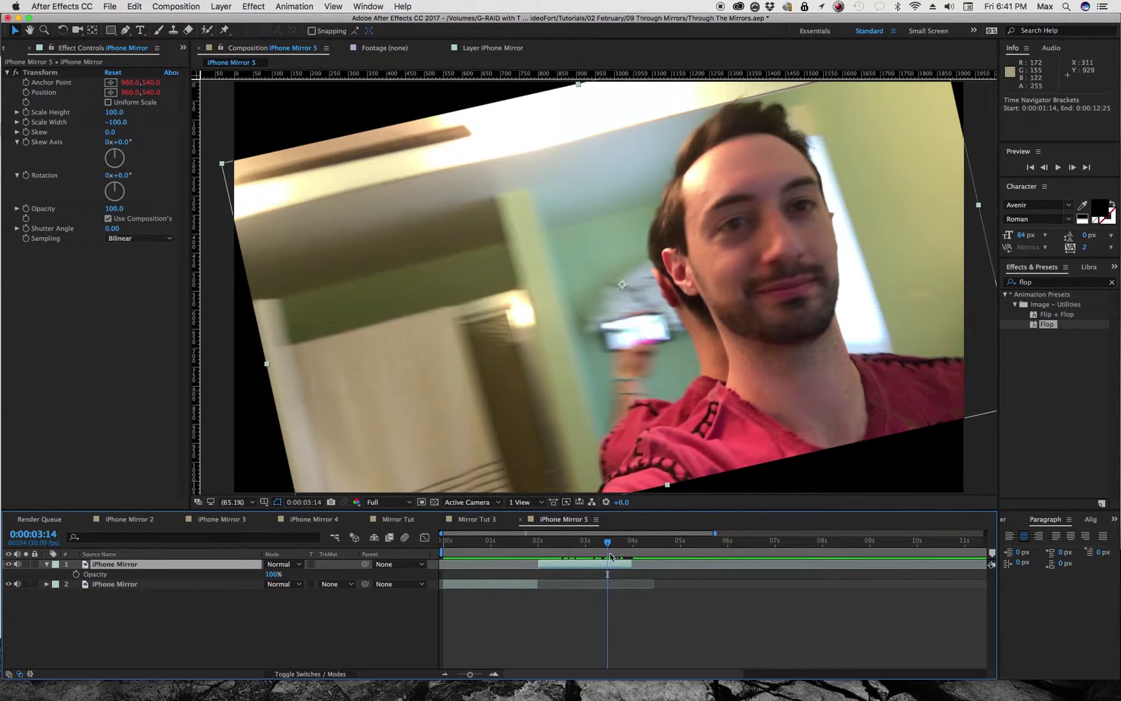
{"action": "left_click", "coordinate": [538, 549]}
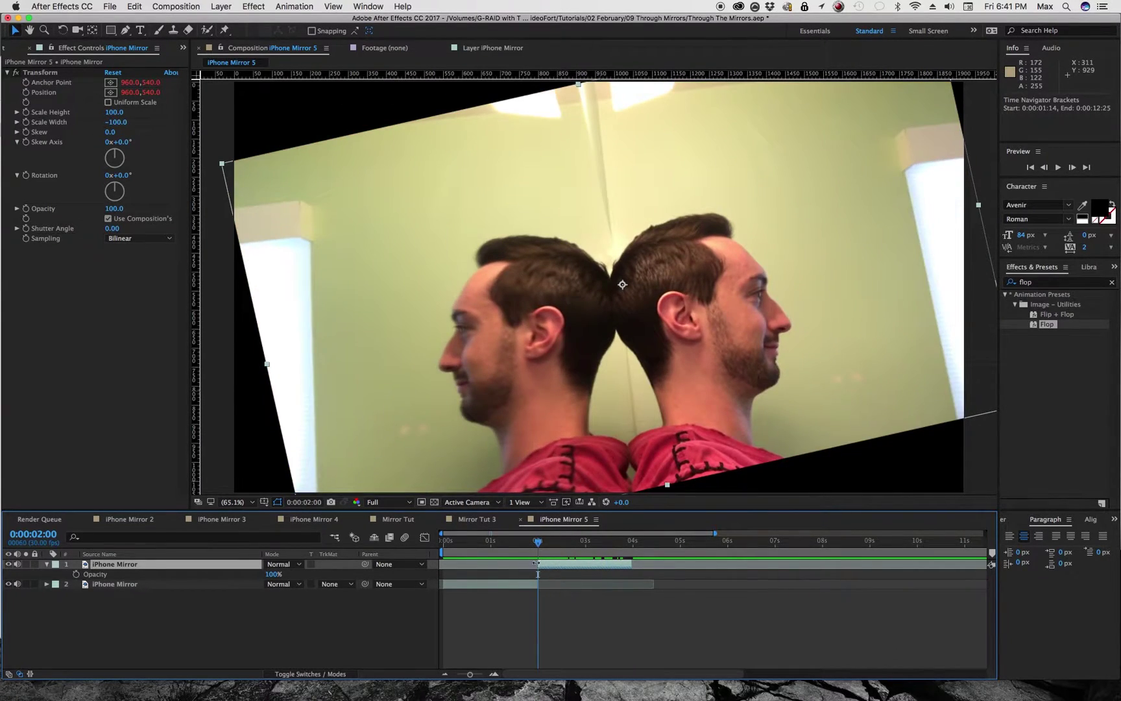
Trim the top layer's start to 2 seconds and set Rotation and Position keyframes there.
{"action": "left_click_drag", "start_coordinate": [536, 562], "coordinate": [546, 567]}
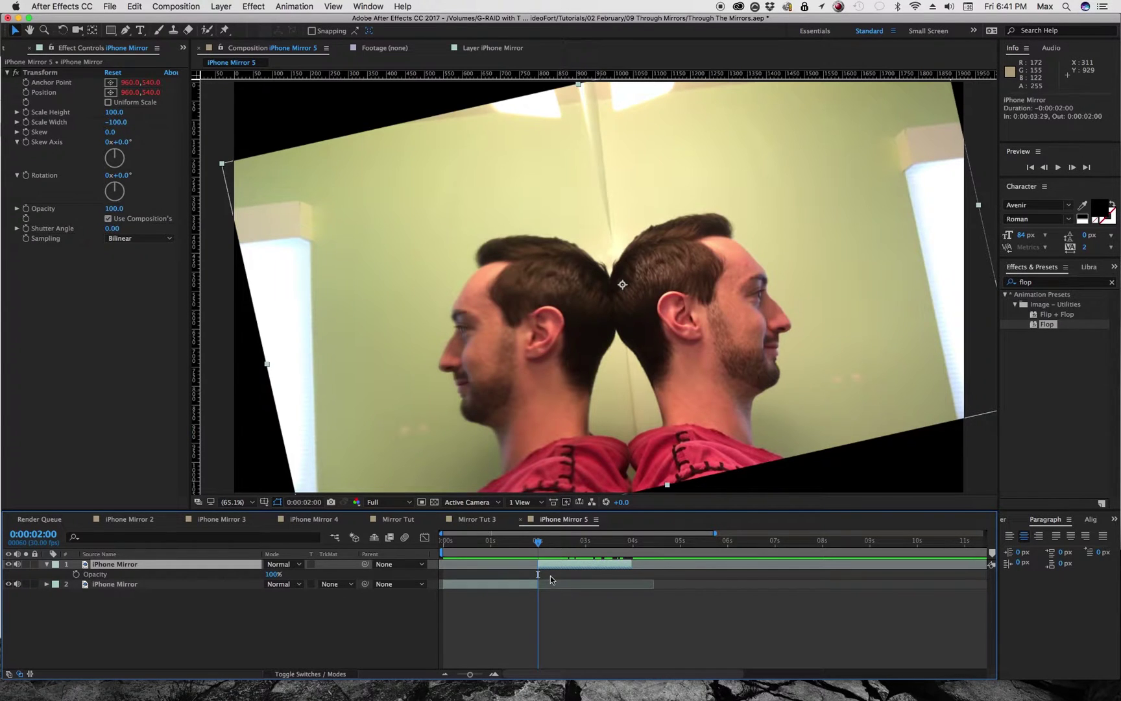
{"action": "left_click", "coordinate": [76, 574]}
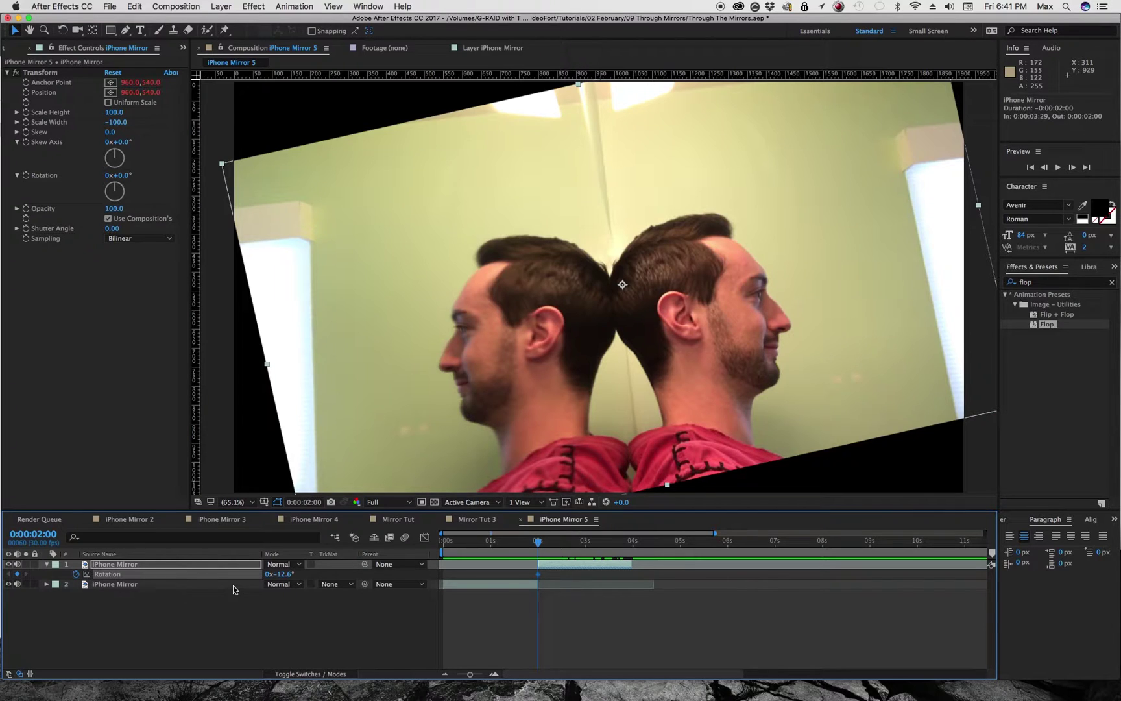
{"action": "key", "text": "p"}
{"action": "left_click", "coordinate": [76, 575]}
At 3 seconds, set the top copy's Position to 960,540.
{"action": "left_click_drag", "start_coordinate": [533, 544], "coordinate": [585, 543]}
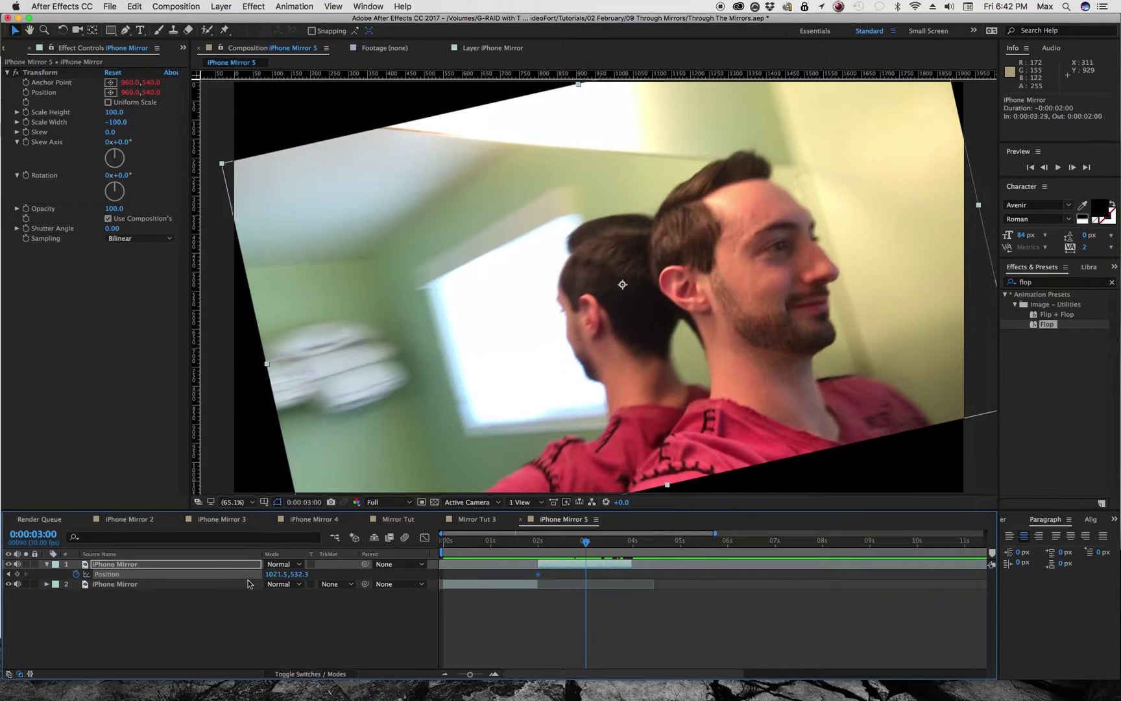
{"action": "left_click", "coordinate": [279, 573]}
{"action": "type", "text": "960"}
{"action": "key", "text": "Return"}
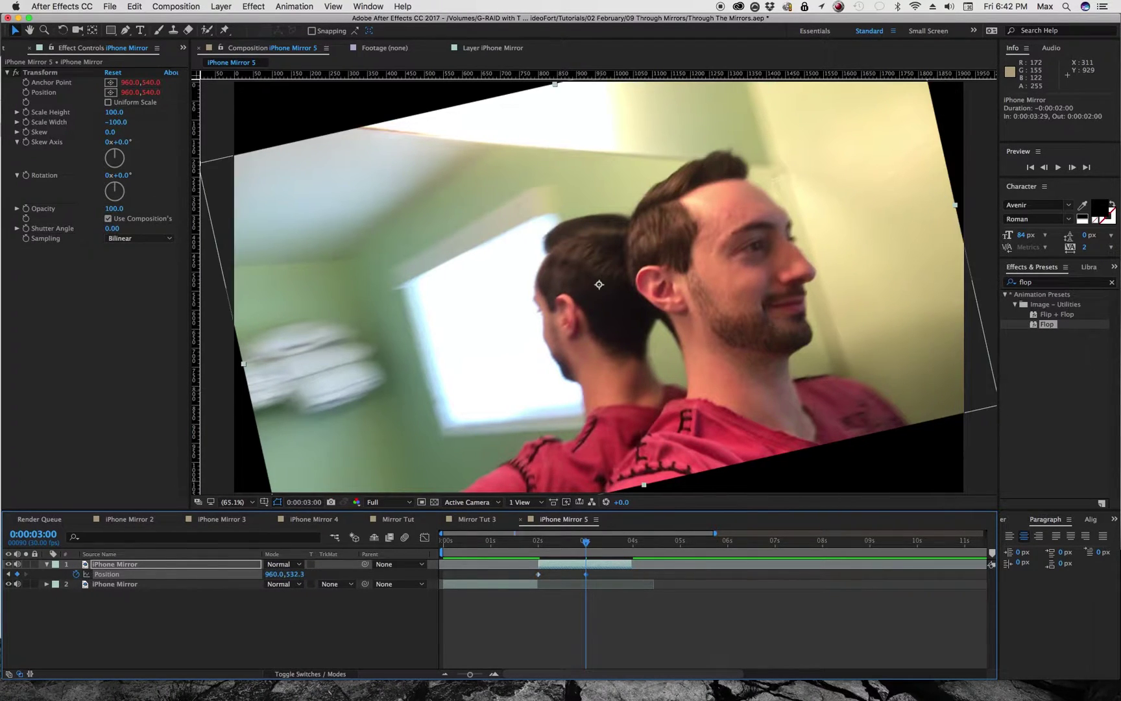
{"action": "left_click", "coordinate": [299, 575]}
{"action": "type", "text": "5"}
{"action": "key", "text": "Return"}
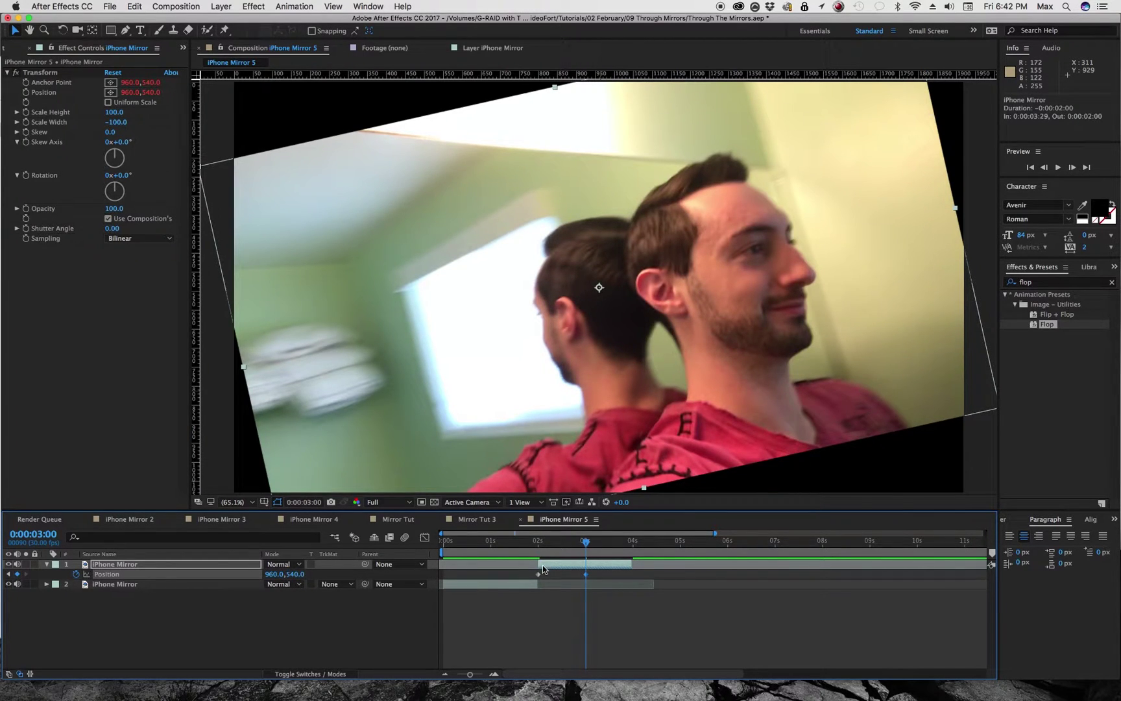
Set Rotation to 0° at 3 seconds and scrub through the resulting animation.
{"action": "key", "text": "r"}
{"action": "left_click", "coordinate": [285, 575]}
{"action": "type", "text": "0x+0.0°"}
{"action": "key", "text": "Return"}
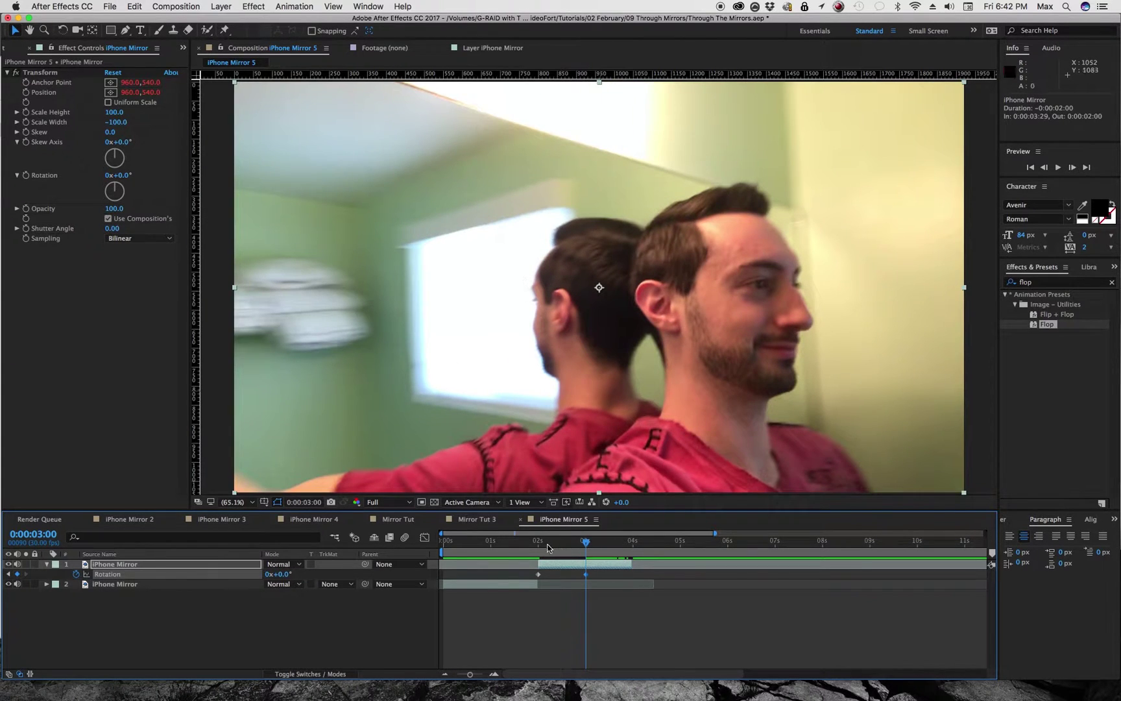
{"action": "left_click_drag", "start_coordinate": [538, 543], "coordinate": [629, 549]}
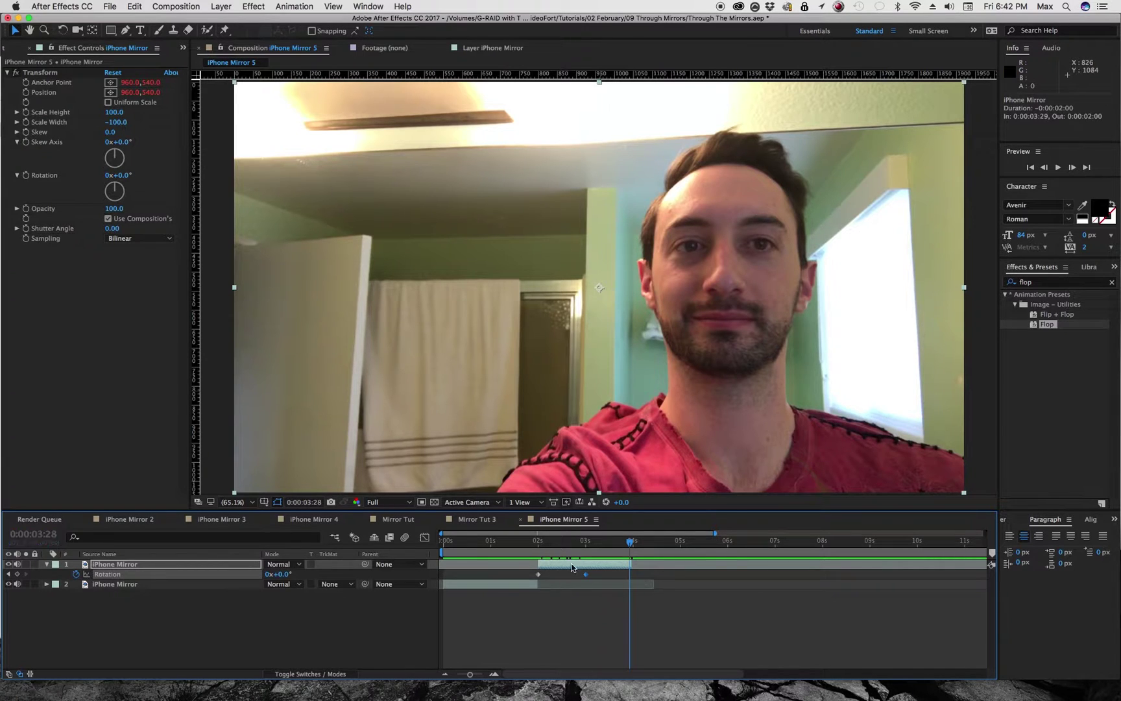
{"action": "left_click_drag", "start_coordinate": [599, 544], "coordinate": [444, 553]}
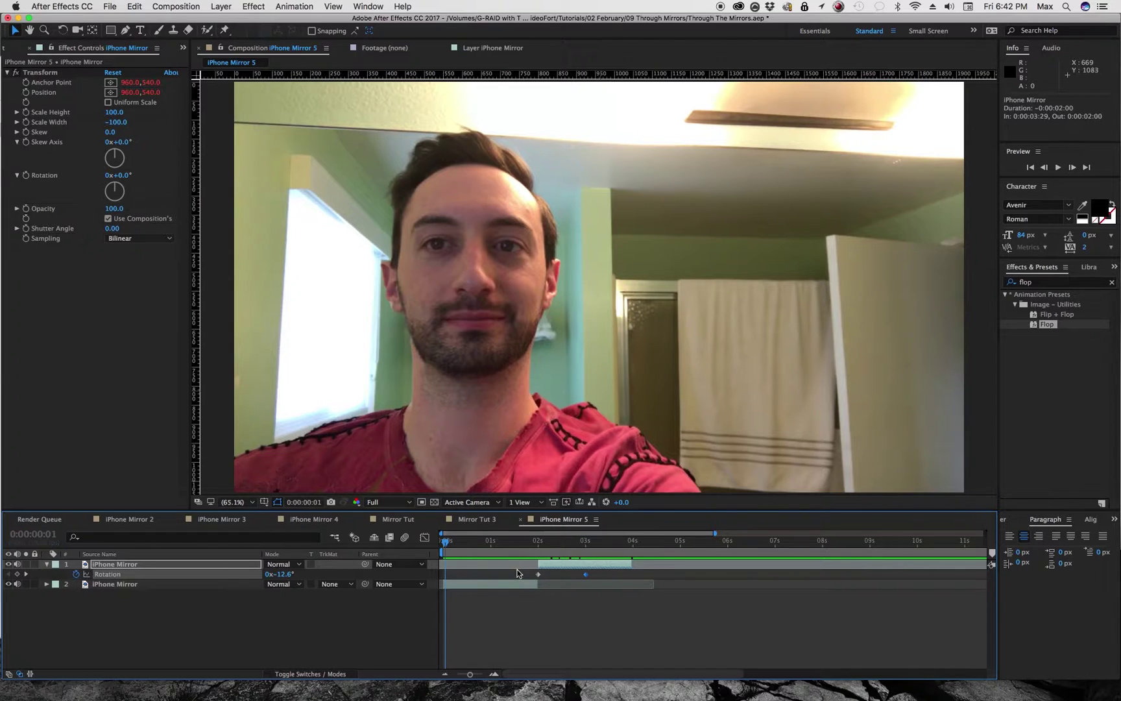
Add a new Null Object layer, Null 5, from the Layer menu.
{"action": "left_click", "coordinate": [222, 7]}
{"action": "mouse_move", "coordinate": [227, 20]}
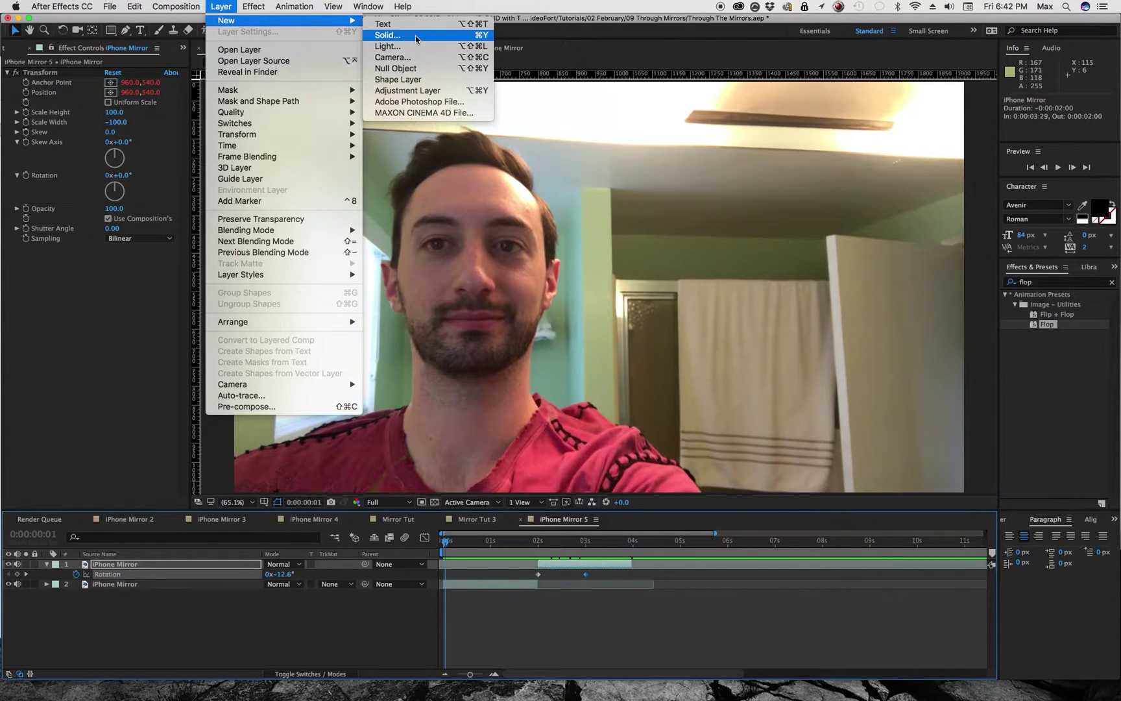
{"action": "left_click", "coordinate": [420, 70]}
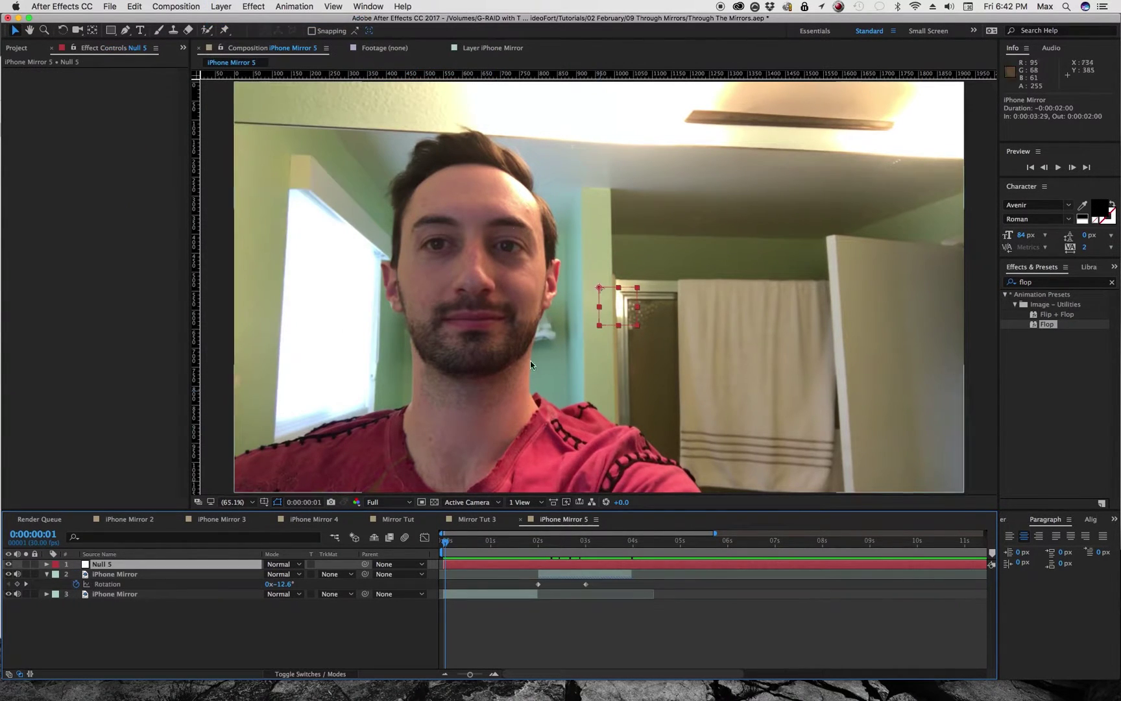
Parent both iPhone Mirror layers to Null 5.
{"action": "left_click", "coordinate": [559, 573]}
{"action": "left_click", "coordinate": [499, 595], "text": "shift"}
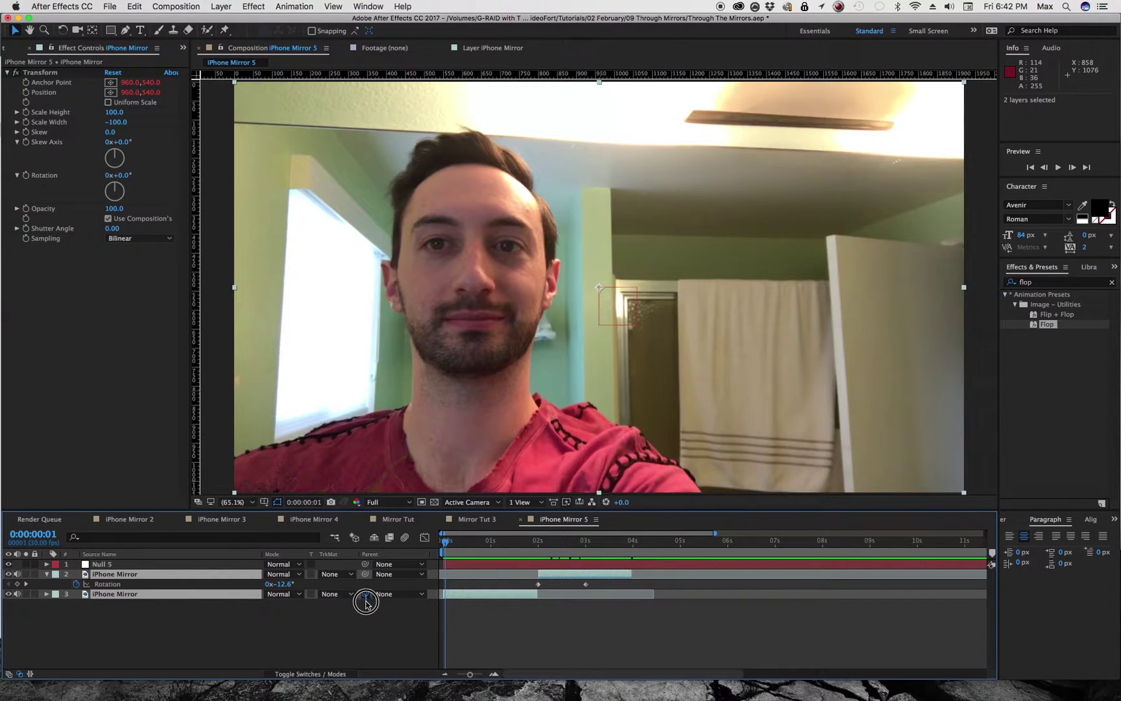
{"action": "left_click_drag", "start_coordinate": [366, 595], "coordinate": [101, 565]}
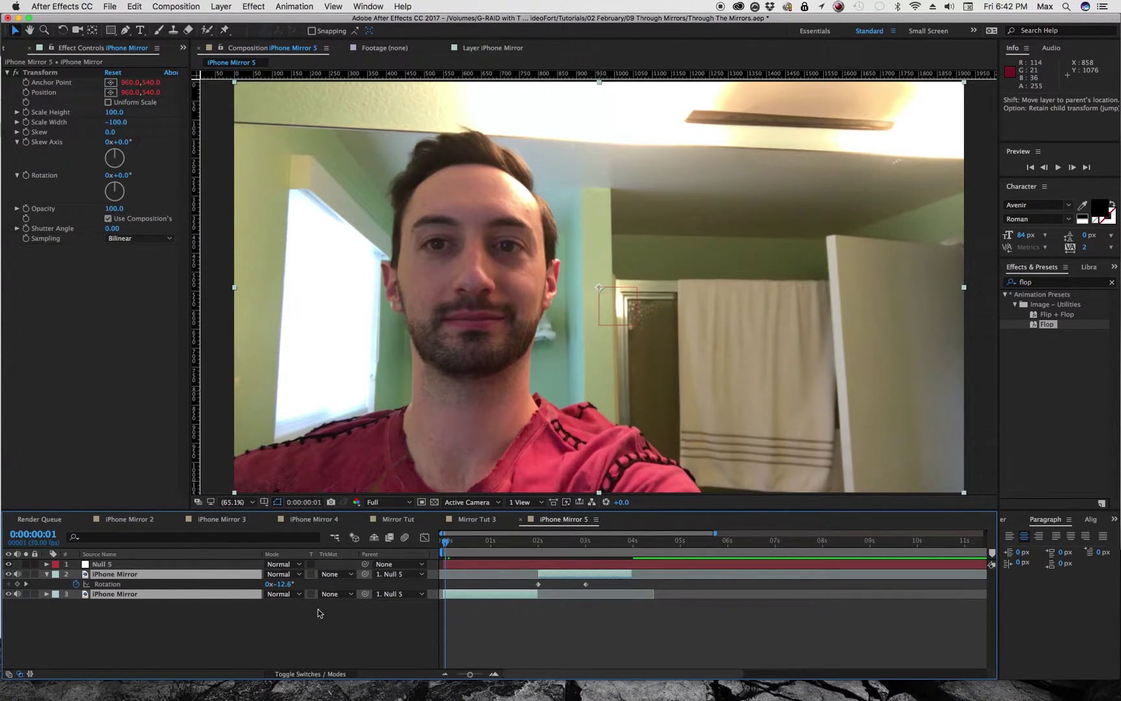
Test-shift Null 5's Position to the right, then undo the move.
{"action": "left_click", "coordinate": [170, 565]}
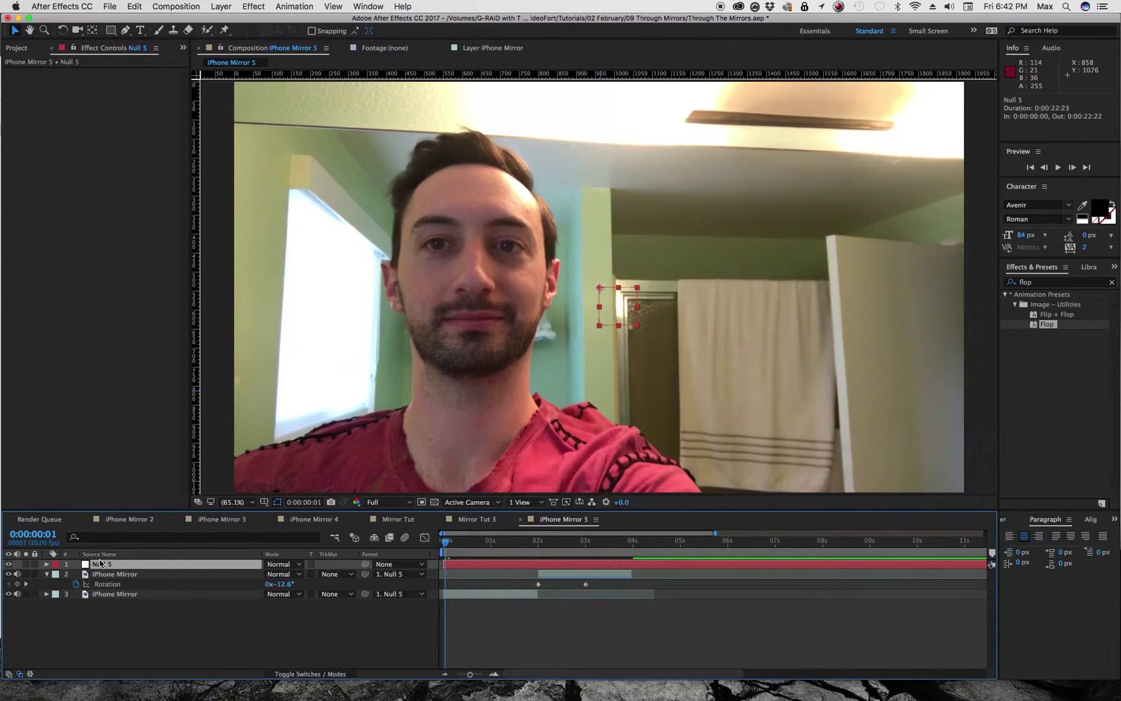
{"action": "key", "text": "p"}
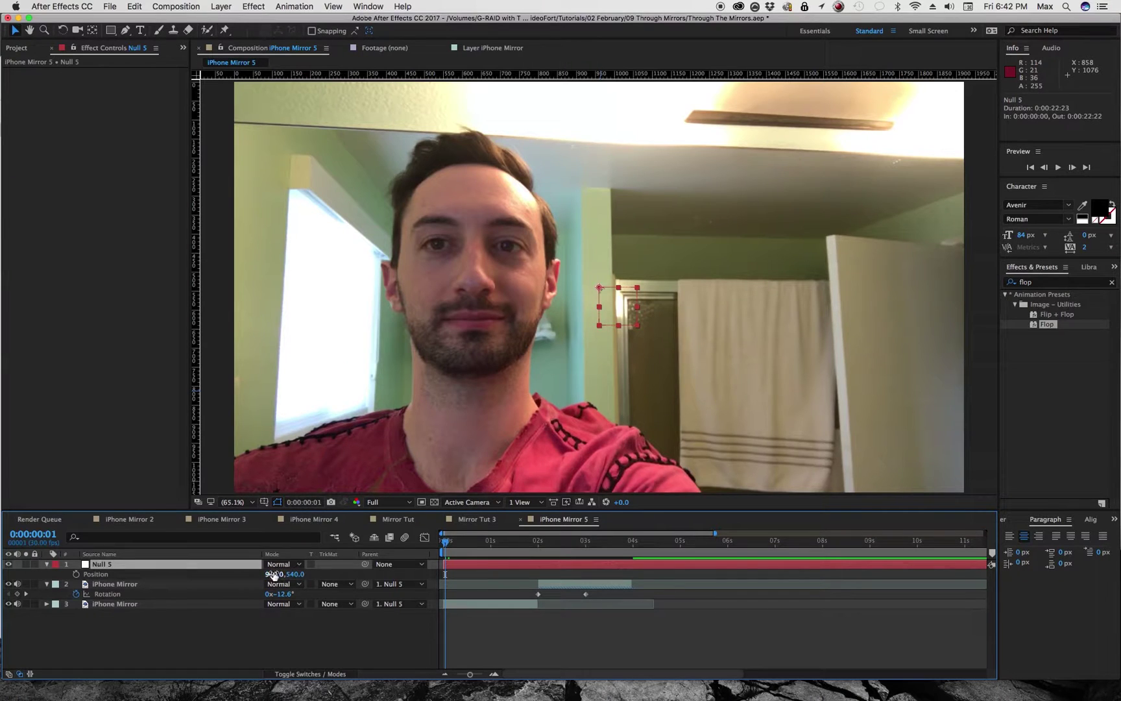
{"action": "left_click_drag", "start_coordinate": [273, 576], "coordinate": [430, 577]}
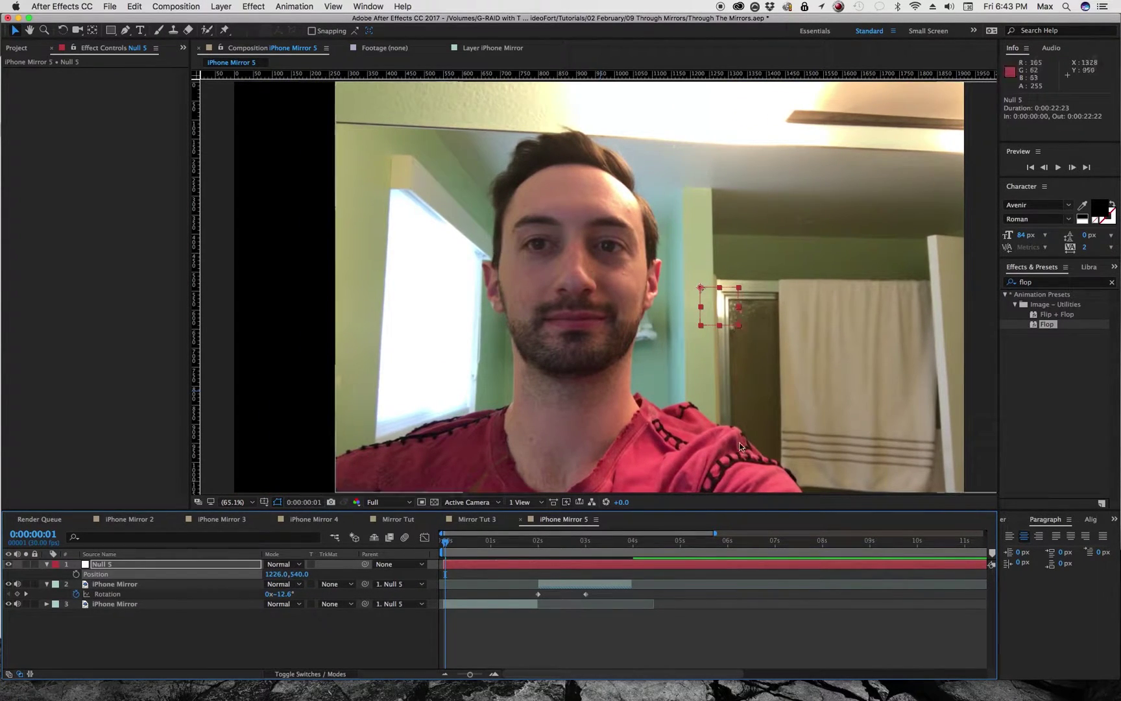
{"action": "key", "text": "super+z"}
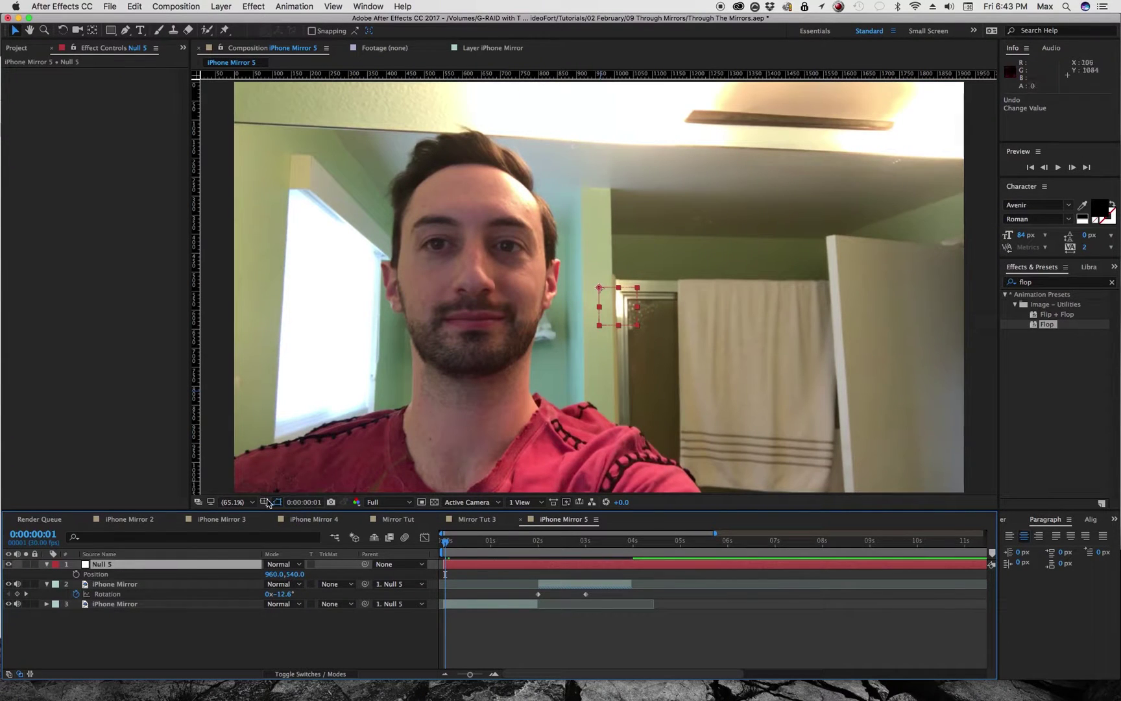
Drag a horizontal and a vertical guide so they cross near the frame centre, about 958.6 by 539.2.
{"action": "left_click", "coordinate": [264, 502]}
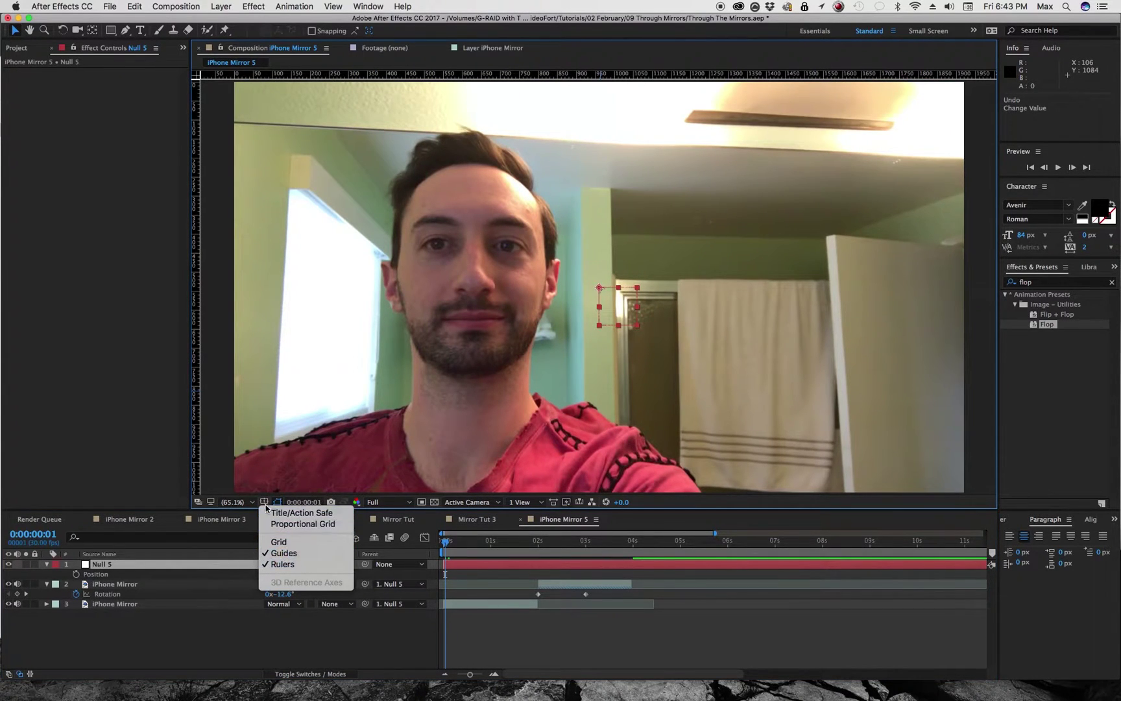
{"action": "left_click", "coordinate": [266, 501]}
{"action": "left_click", "coordinate": [266, 501]}
{"action": "key", "text": "Escape"}
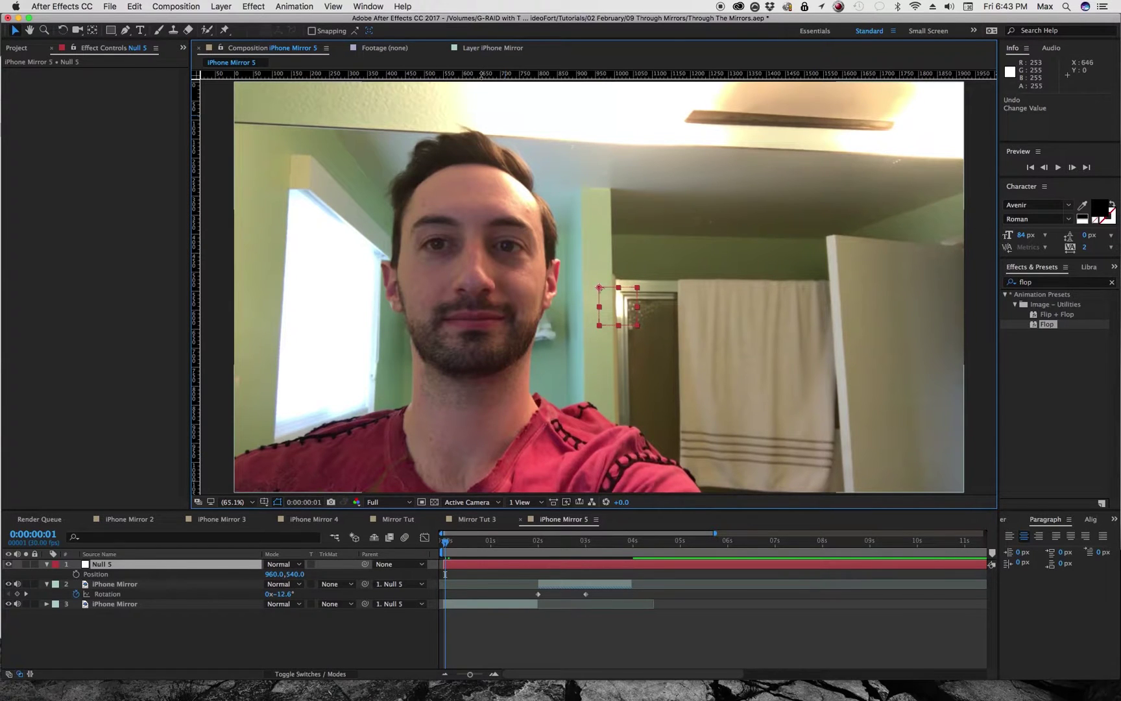
{"action": "left_click_drag", "start_coordinate": [481, 74], "coordinate": [517, 286]}
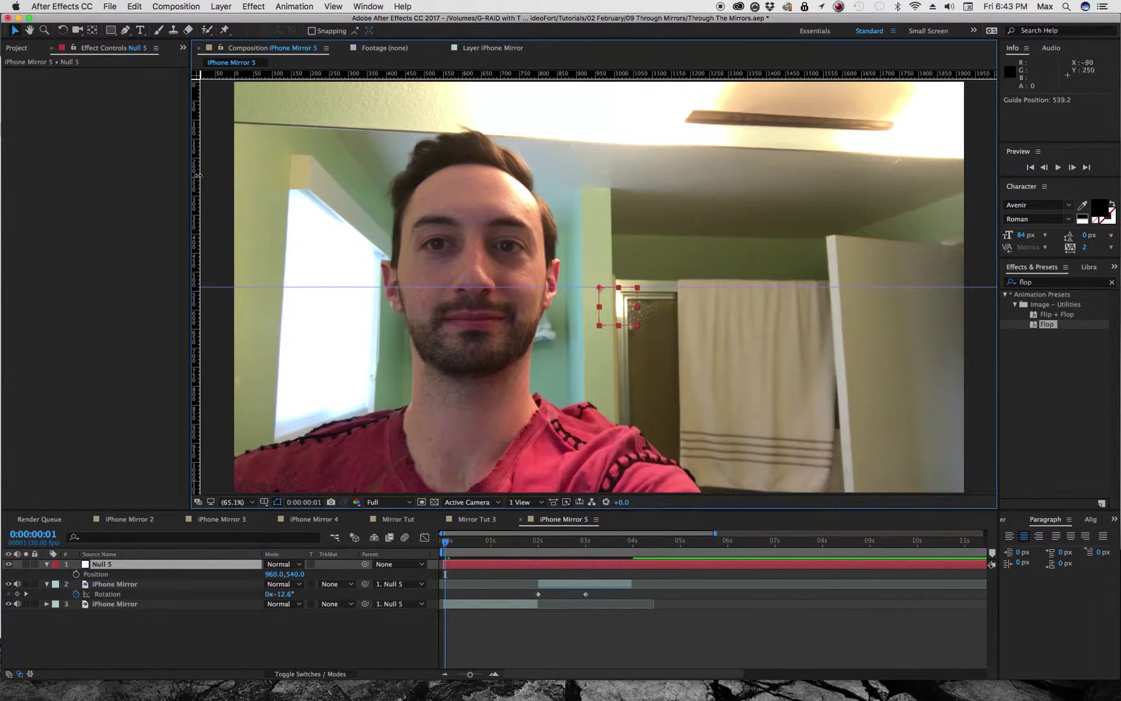
{"action": "left_click_drag", "start_coordinate": [198, 175], "coordinate": [598, 193]}
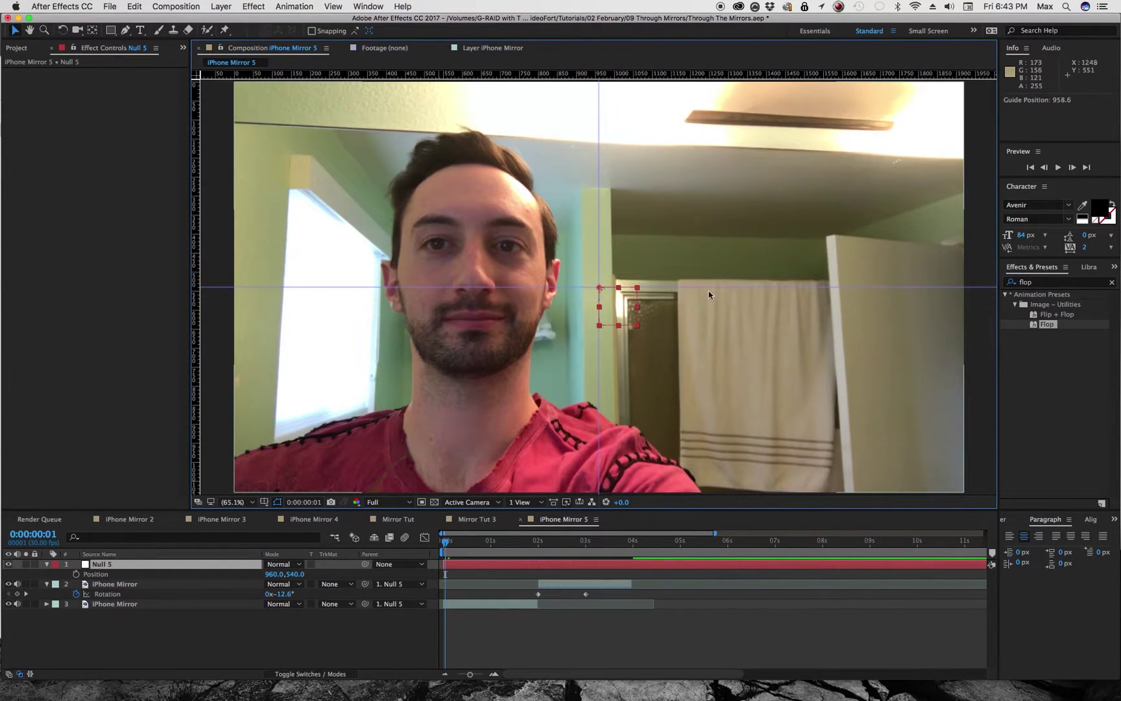
Keyframe Null 5's X position at 1286, then 929 at 2s and 631 at 3:29.
{"action": "left_click", "coordinate": [470, 566]}
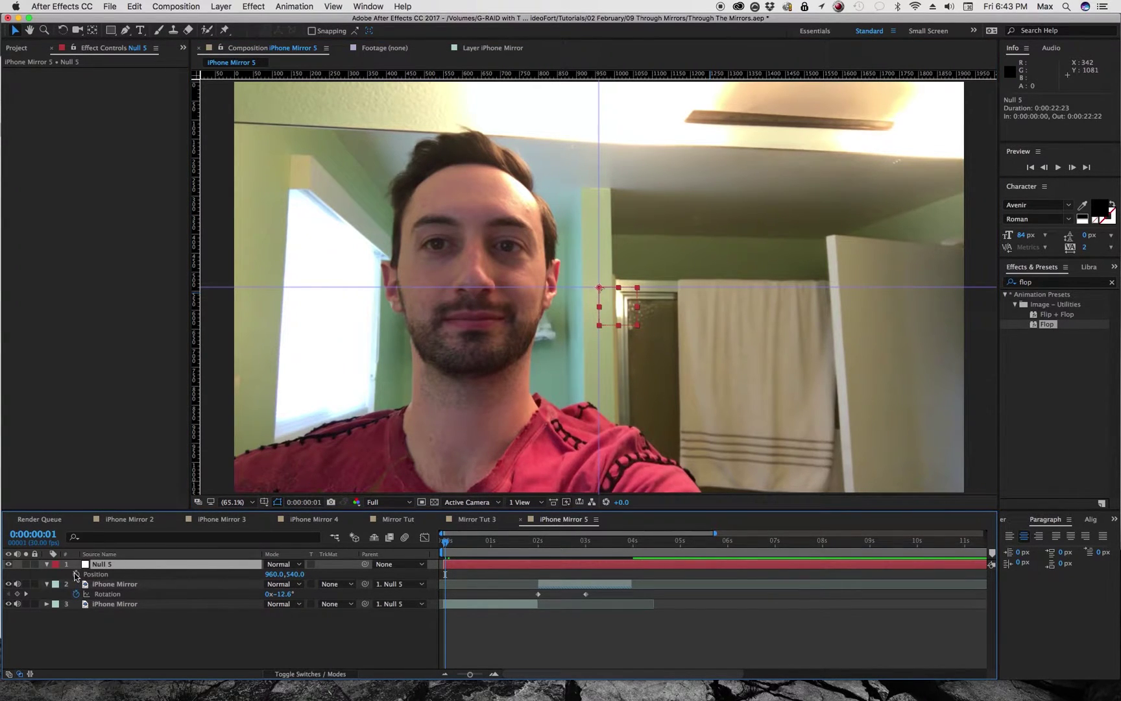
{"action": "left_click", "coordinate": [76, 574]}
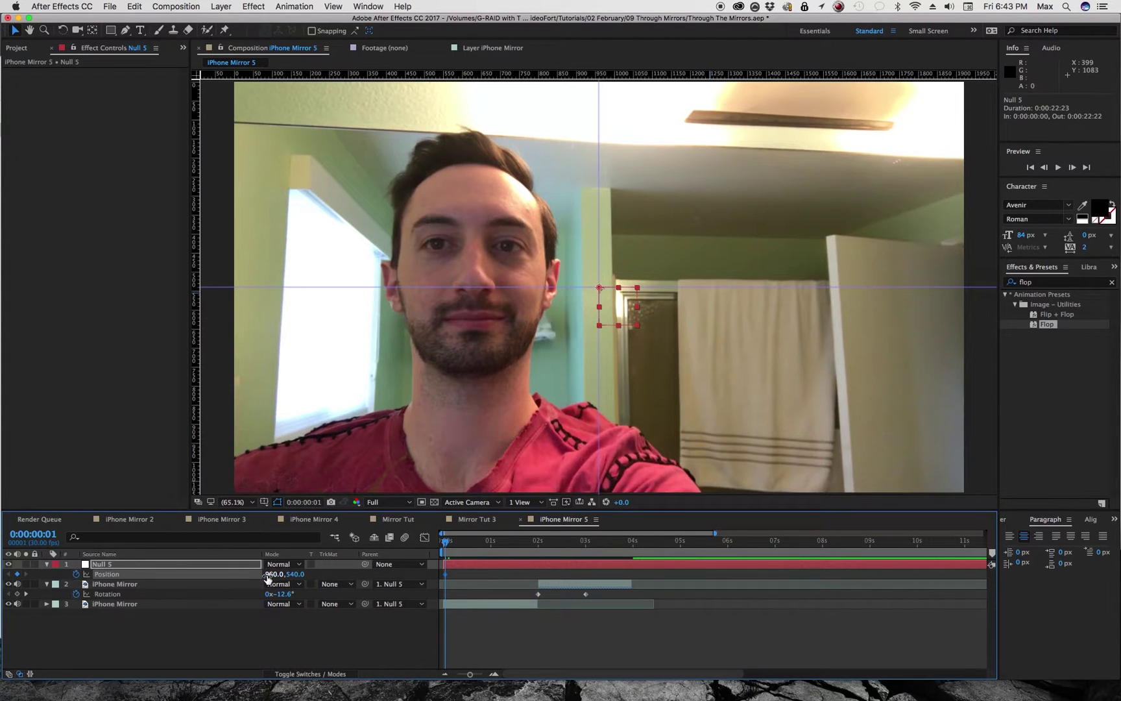
{"action": "left_click_drag", "start_coordinate": [273, 576], "coordinate": [455, 567]}
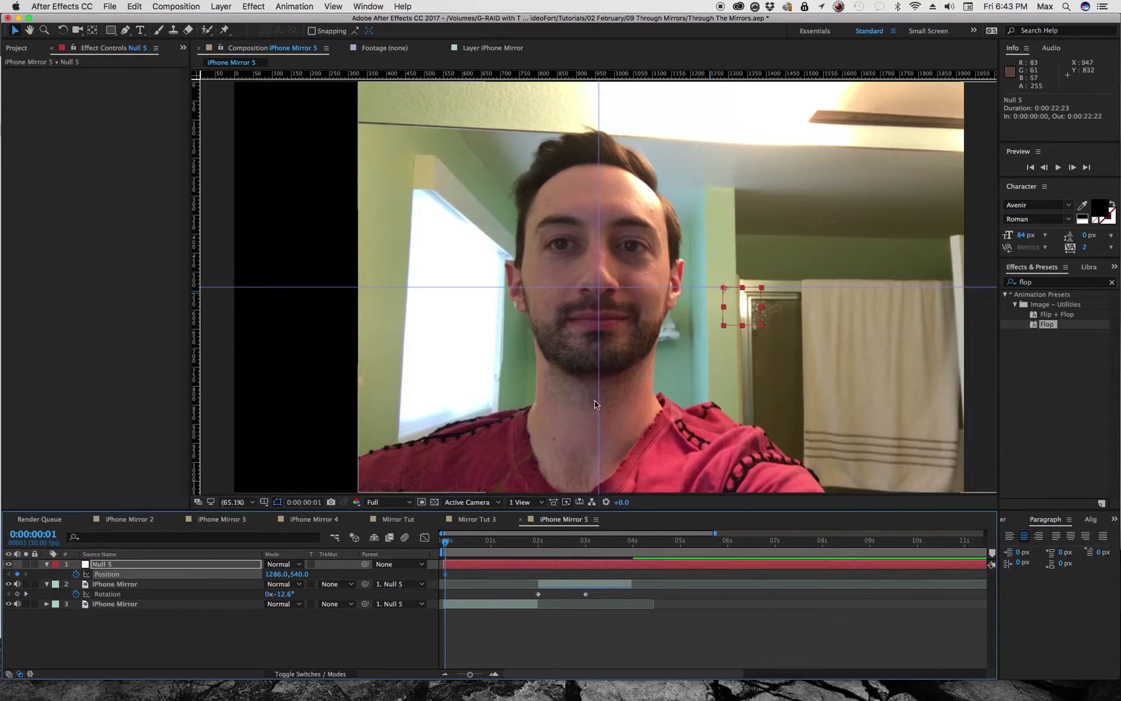
{"action": "left_click_drag", "start_coordinate": [513, 544], "coordinate": [538, 544]}
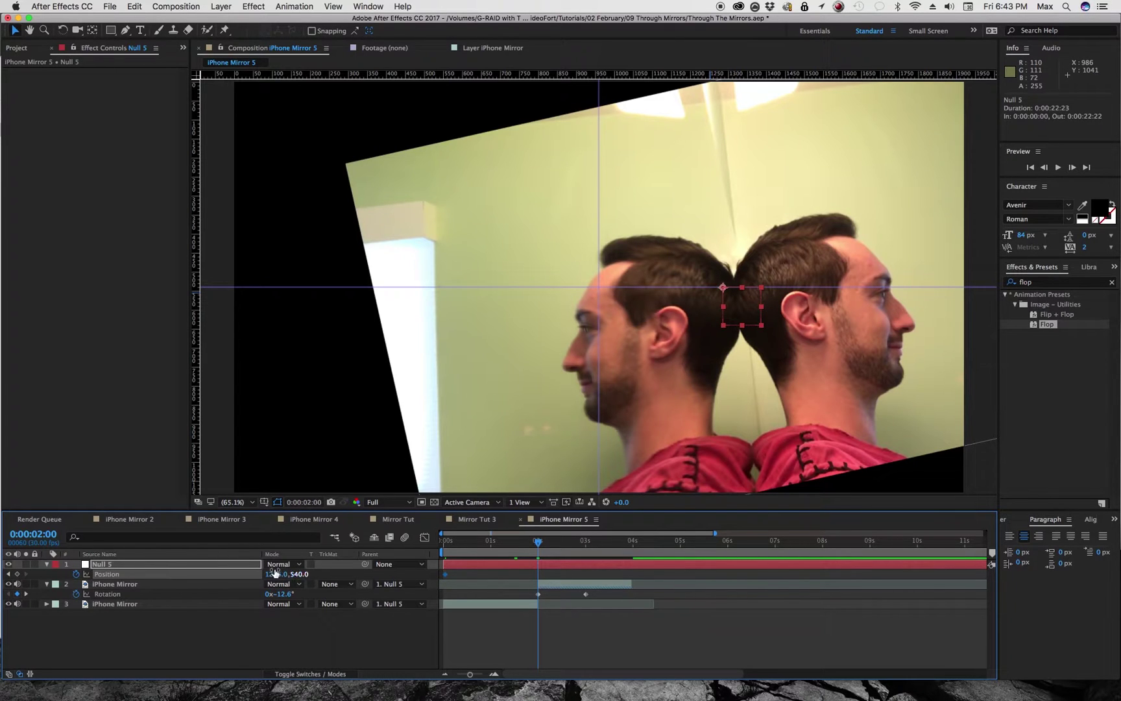
{"action": "left_click_drag", "start_coordinate": [276, 576], "coordinate": [57, 568]}
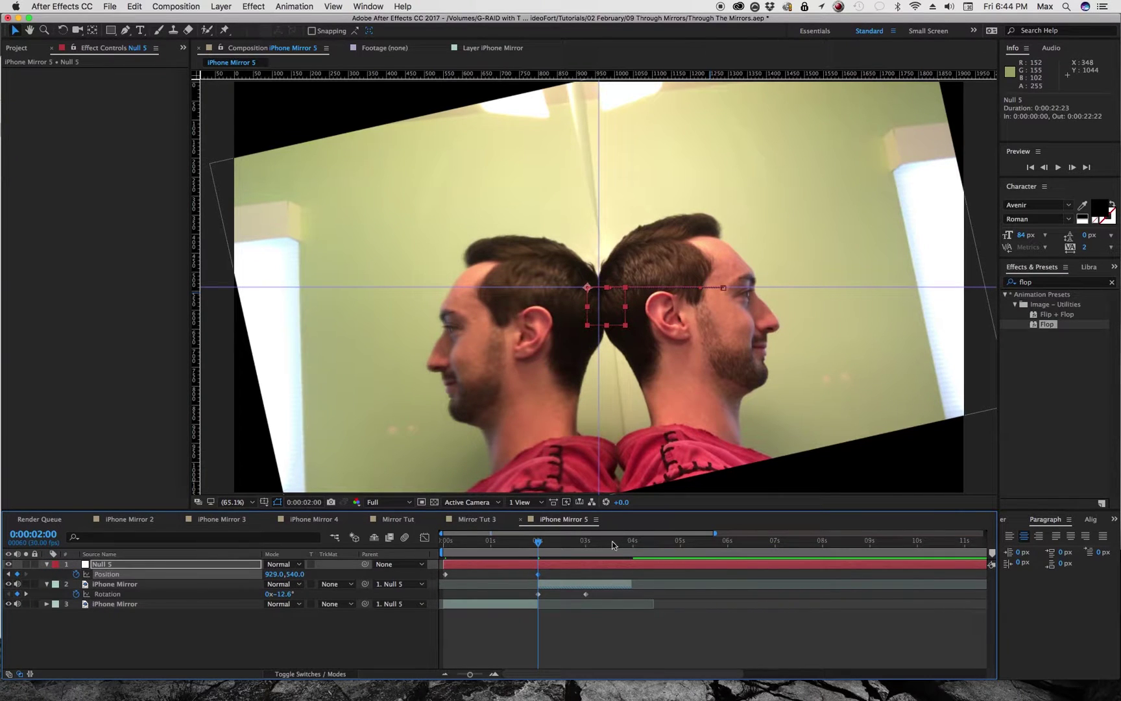
{"action": "left_click_drag", "start_coordinate": [613, 541], "coordinate": [629, 542]}
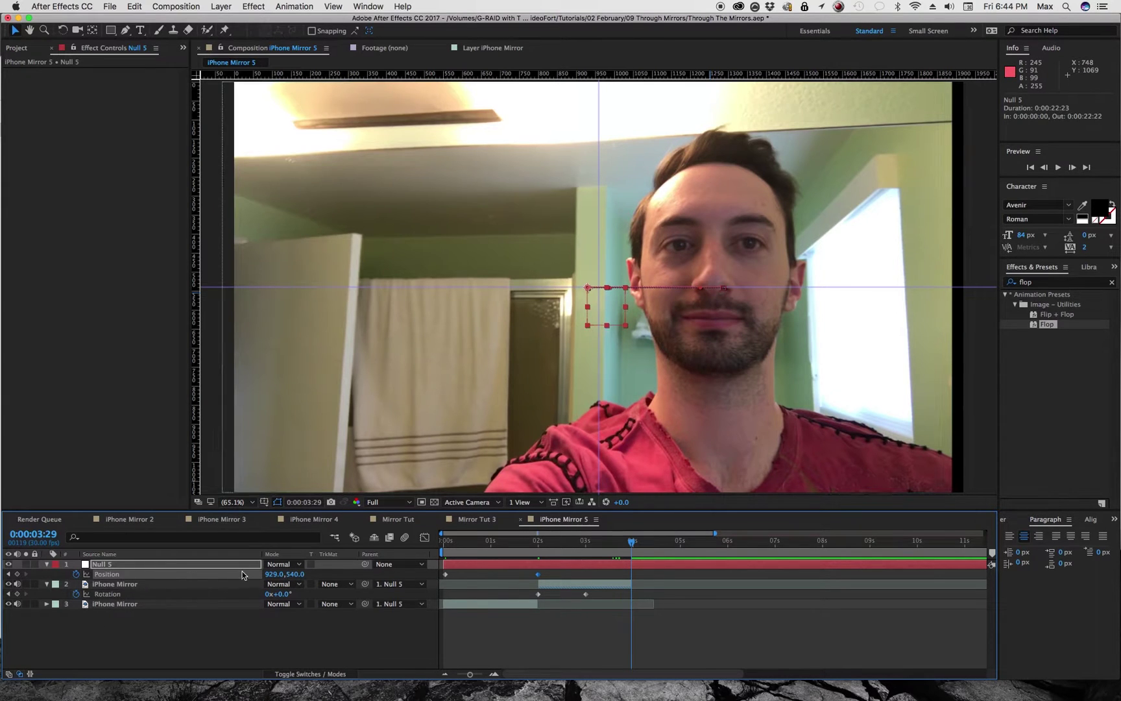
{"action": "left_click_drag", "start_coordinate": [281, 577], "coordinate": [96, 574]}
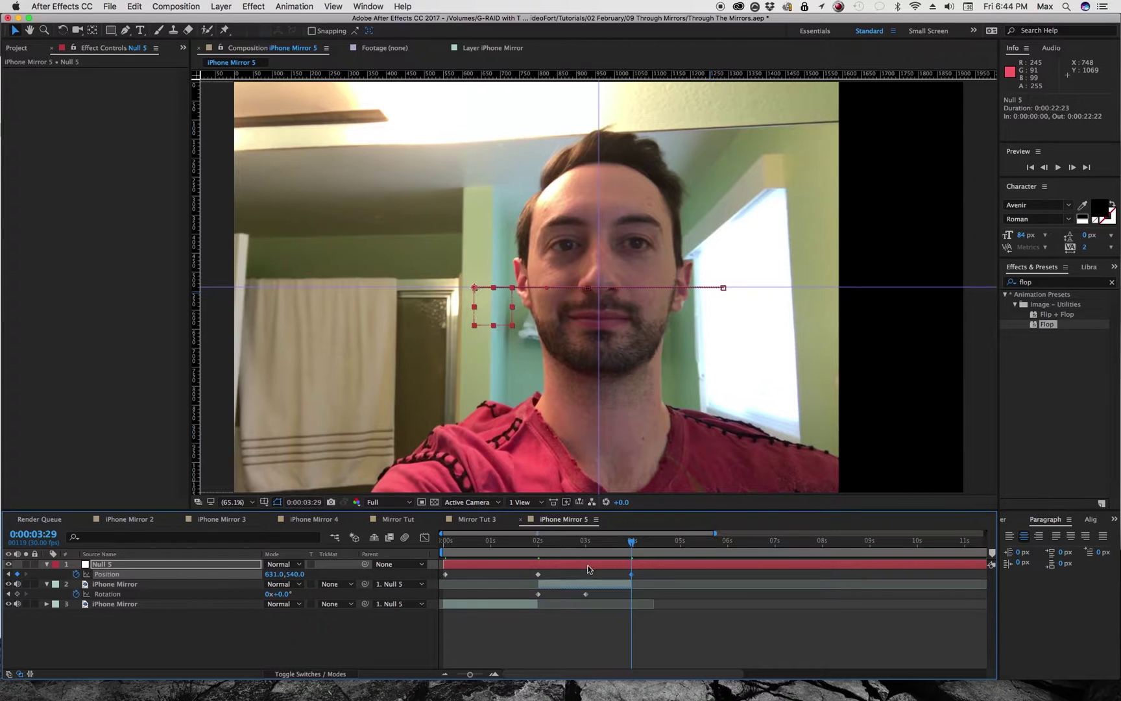
End the work area at 3:29 and scrub through the mirror animation to review it.
{"action": "left_click_drag", "start_coordinate": [610, 542], "coordinate": [634, 553]}
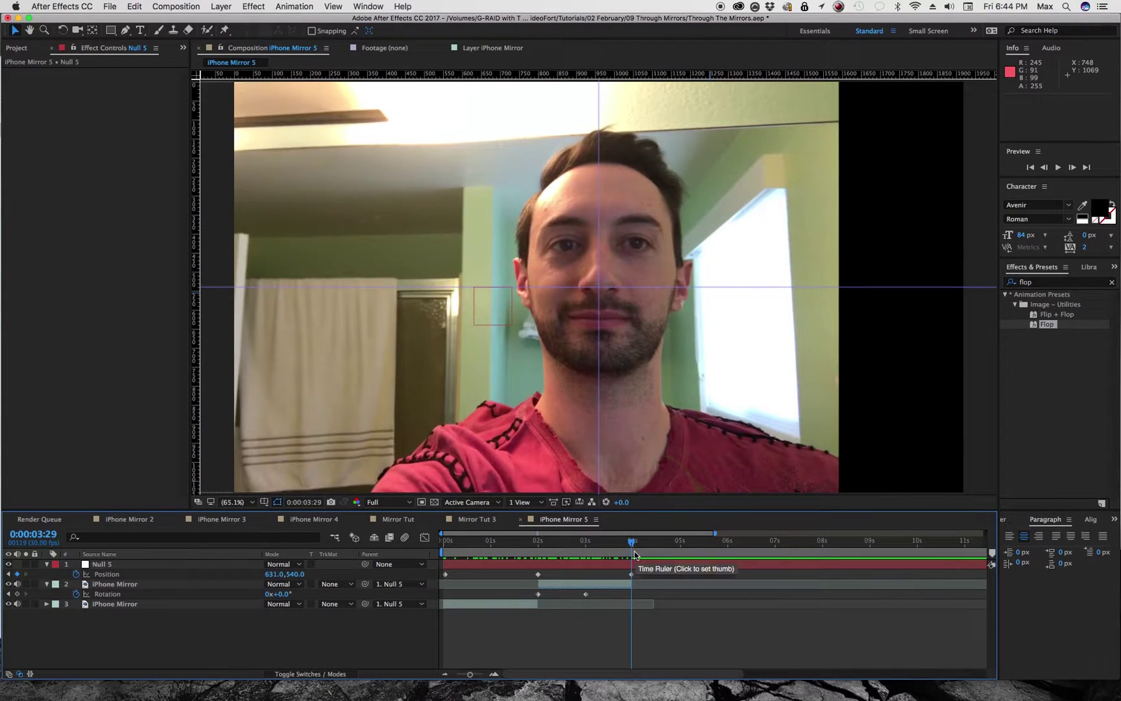
{"action": "key", "text": "n"}
{"action": "key", "text": "Page_Up"}
{"action": "key", "text": "Page_Up"}
{"action": "key", "text": "Page_Up"}
{"action": "key", "text": "Page_Up"}
{"action": "key", "text": "Page_Up"}
{"action": "key", "text": "Page_Up"}
{"action": "key", "text": "Page_Up"}
{"action": "key", "text": "Page_Up"}
{"action": "key", "text": "Page_Up"}
{"action": "key", "text": "Page_Up"}
{"action": "key", "text": "Page_Up"}
{"action": "key", "text": "Page_Up"}
{"action": "key", "text": "Page_Up"}
{"action": "key", "text": "Page_Up"}
{"action": "key", "text": "Page_Up"}
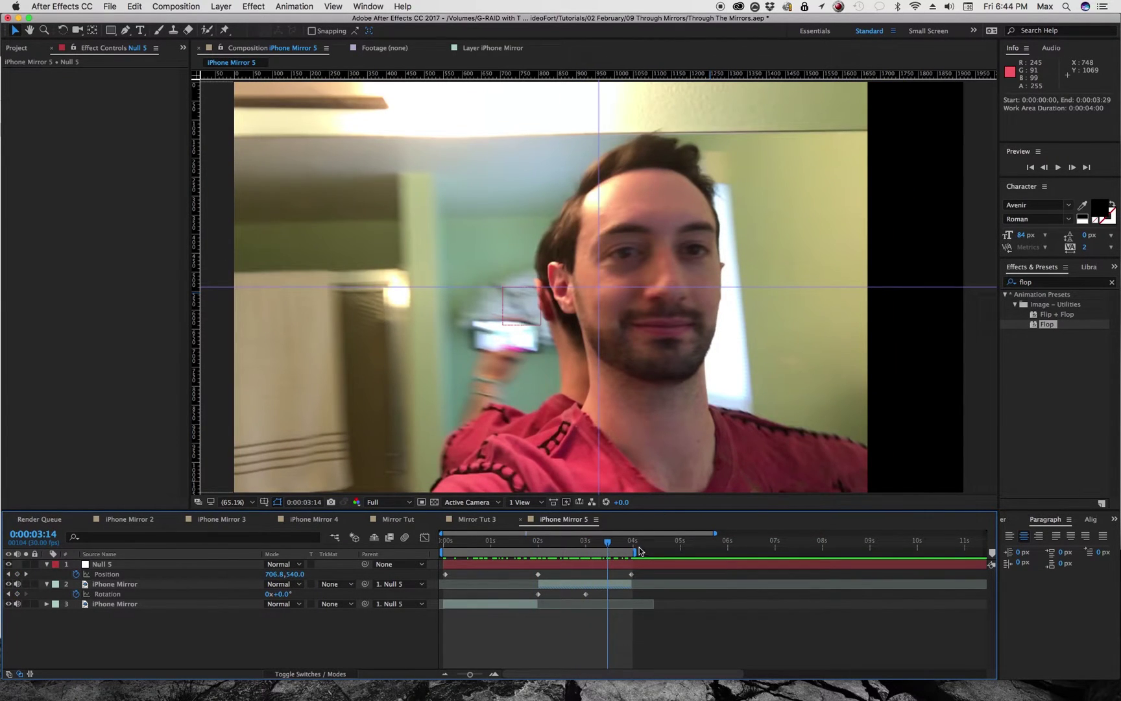
{"action": "left_click_drag", "start_coordinate": [608, 543], "coordinate": [470, 549]}
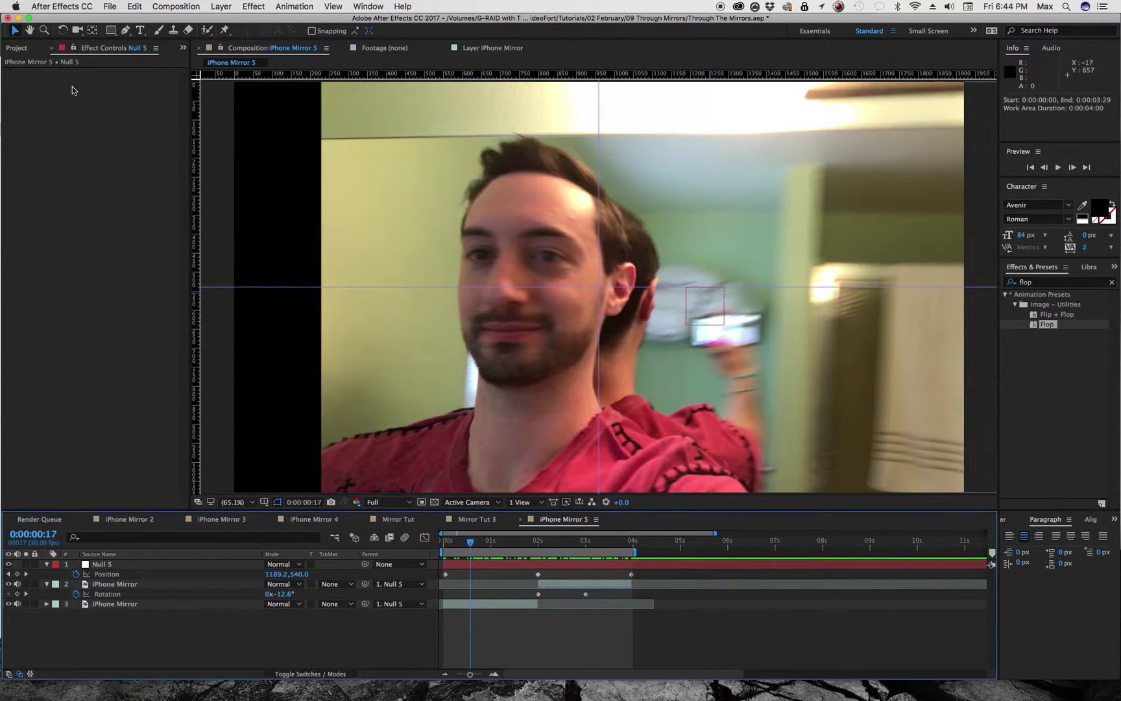
Create a Tutorial for YouTube project folder and move iPhone Mirror 5 into it.
{"action": "left_click", "coordinate": [17, 48]}
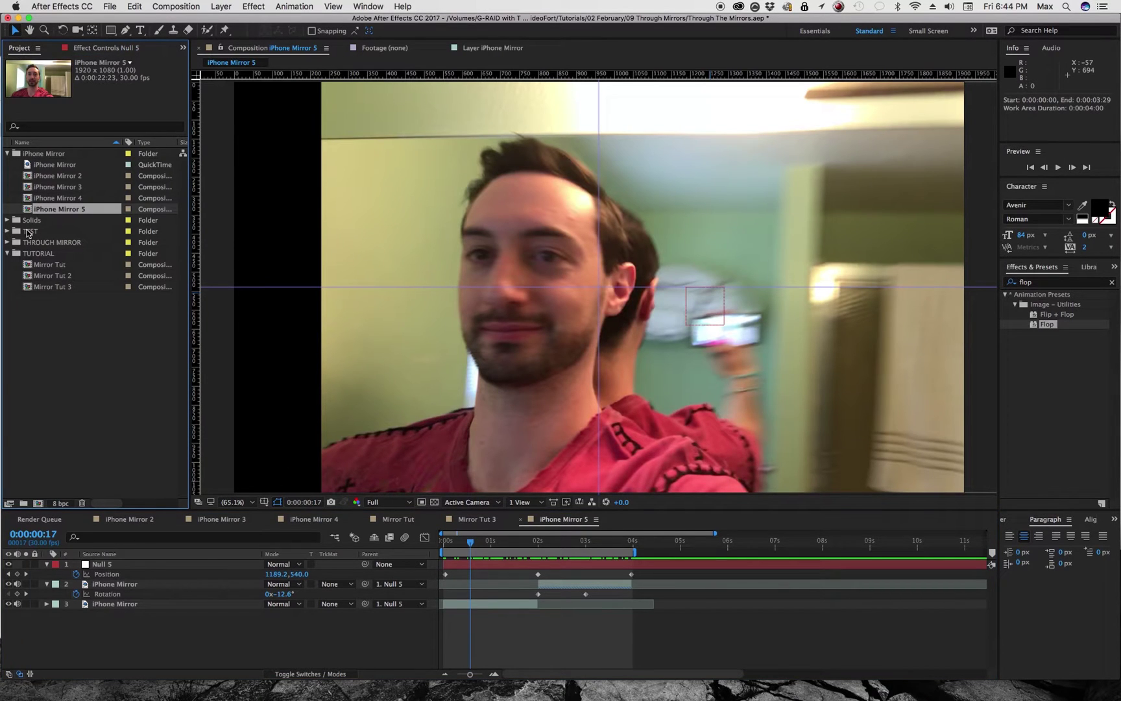
{"action": "right_click", "coordinate": [44, 334]}
{"action": "left_click", "coordinate": [56, 349]}
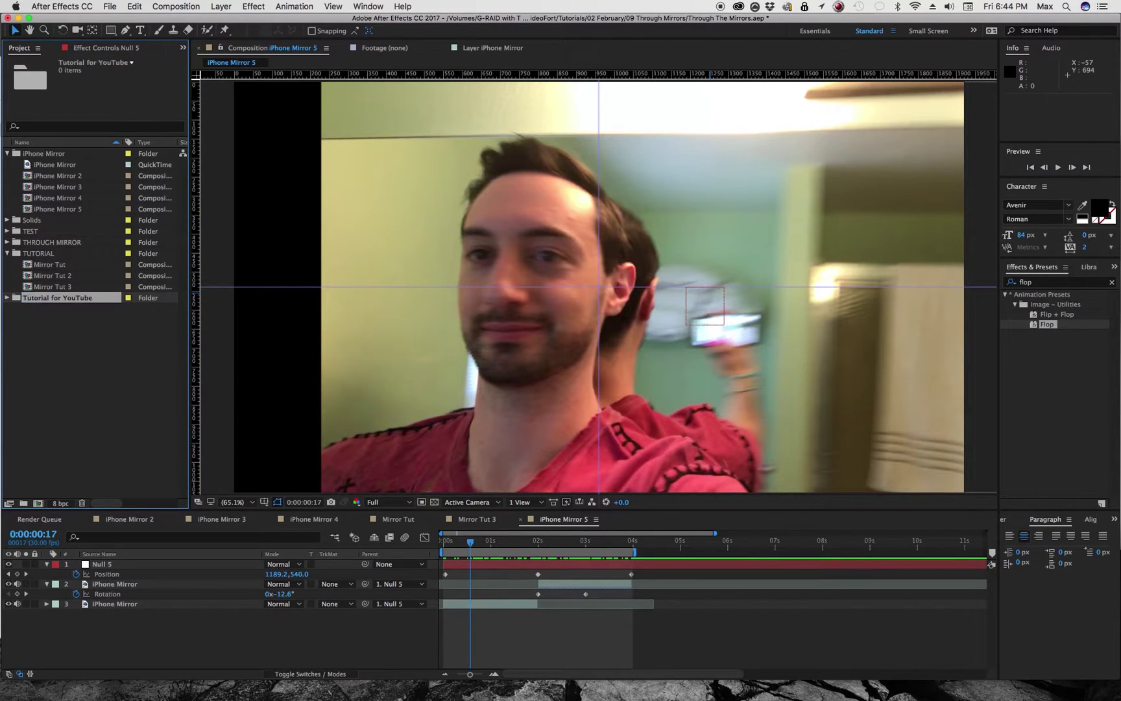
{"action": "left_click_drag", "start_coordinate": [70, 211], "coordinate": [40, 296]}
{"action": "left_click", "coordinate": [7, 286]}
Nest iPhone Mirror 5 in a new composition, iPhone Mirror 6.
{"action": "left_click", "coordinate": [7, 153]}
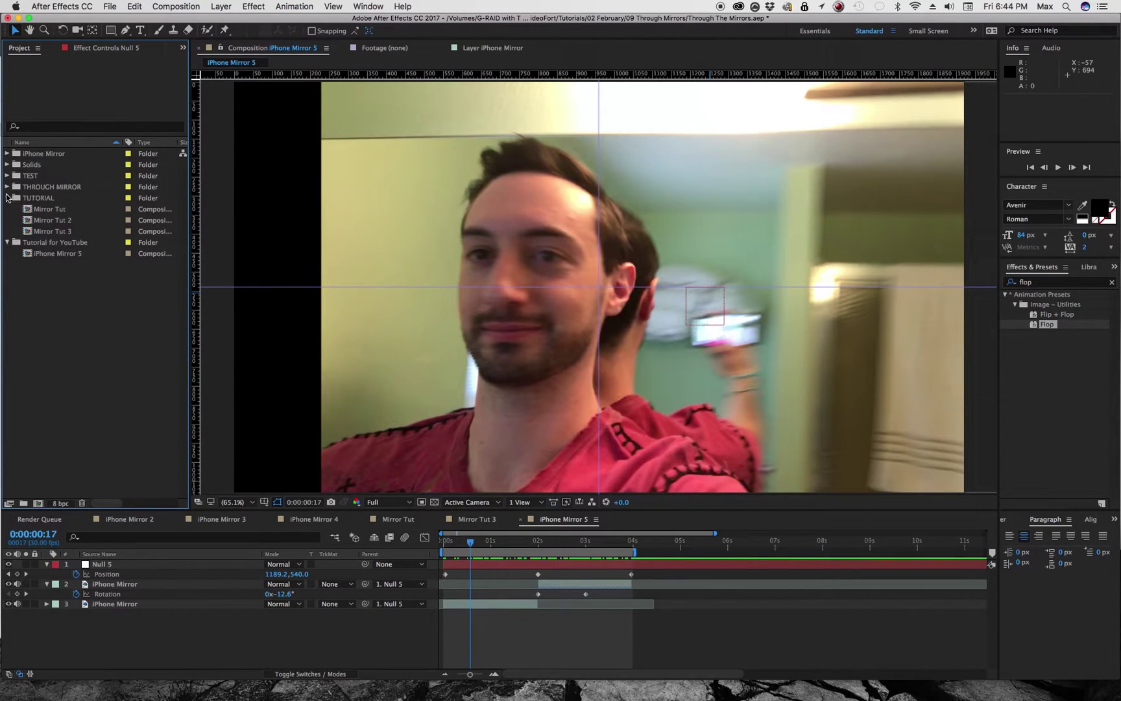
{"action": "left_click", "coordinate": [7, 197]}
{"action": "left_click", "coordinate": [31, 221]}
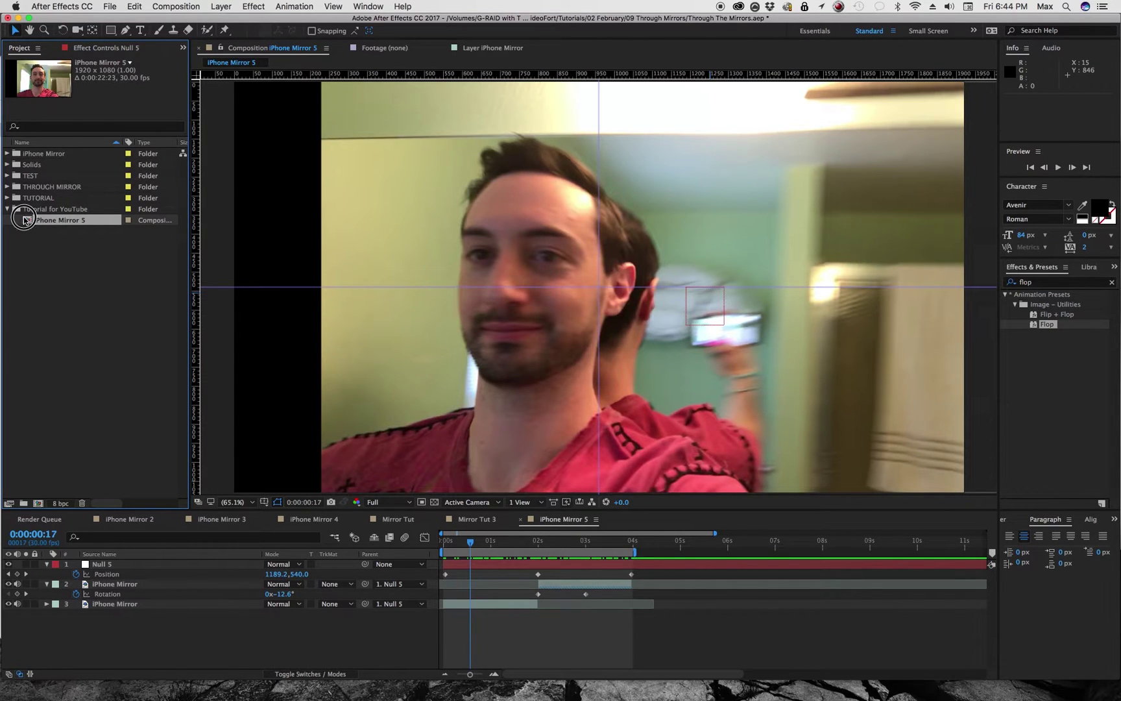
{"action": "left_click_drag", "start_coordinate": [25, 220], "coordinate": [38, 503]}
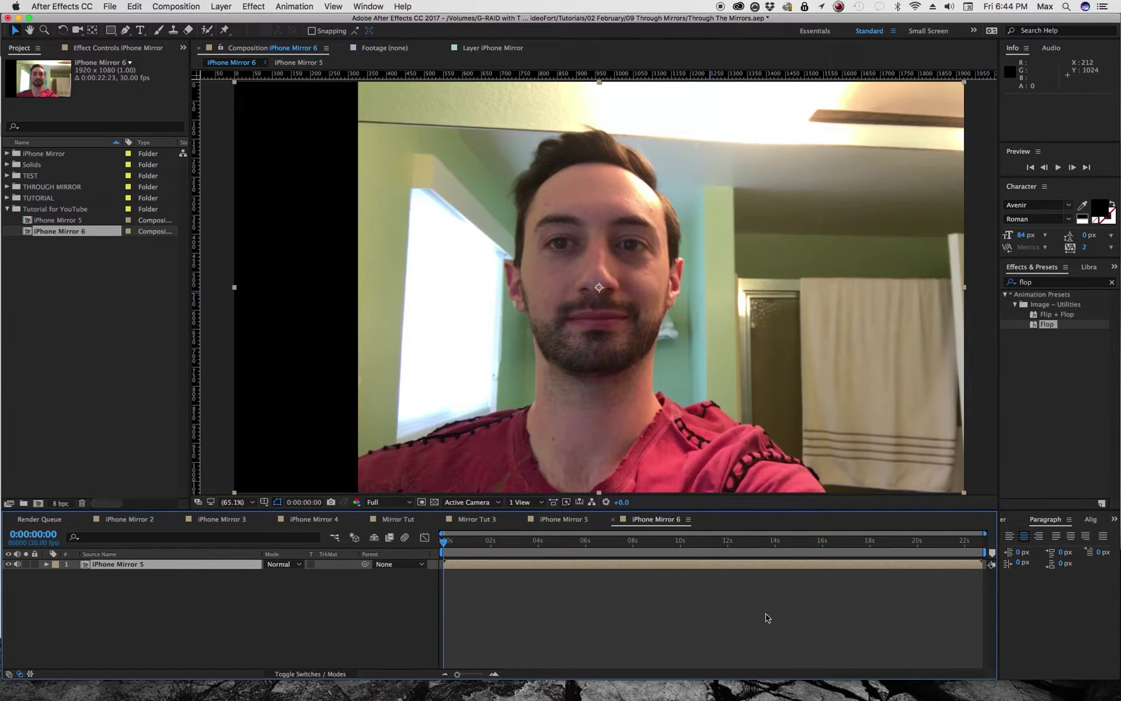
Trim the nested iPhone Mirror 5 layer's out point to 0:00:03:29 in iPhone Mirror 6.
{"action": "left_click", "coordinate": [562, 520]}
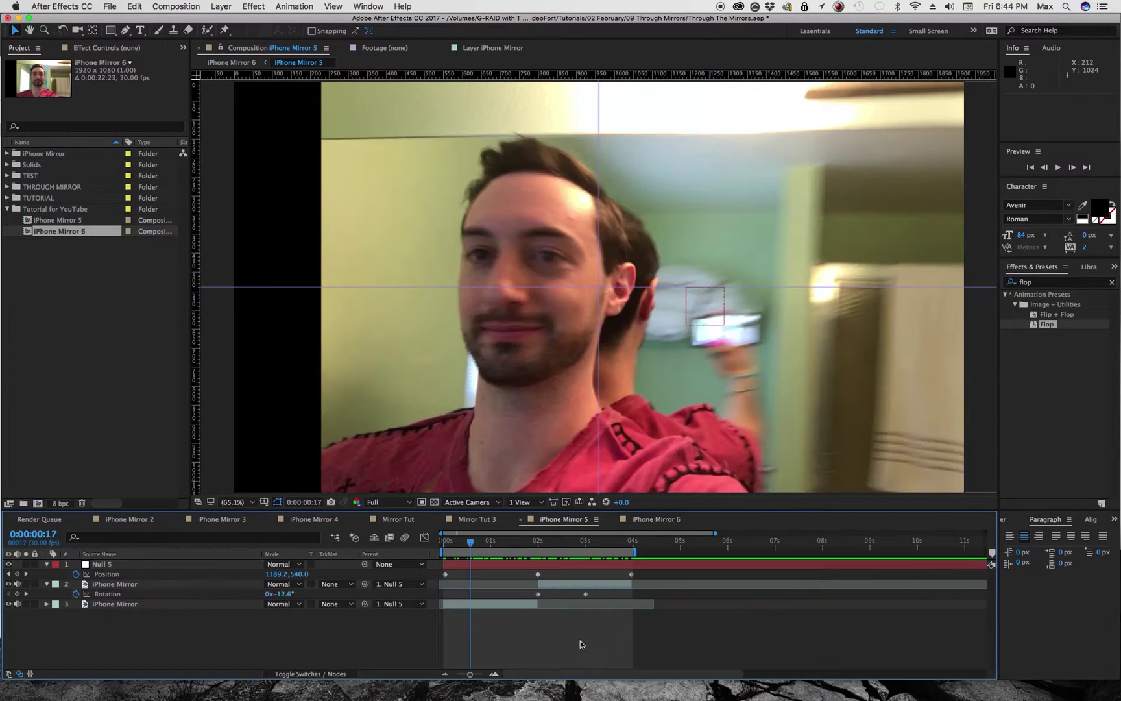
{"action": "left_click", "coordinate": [656, 520]}
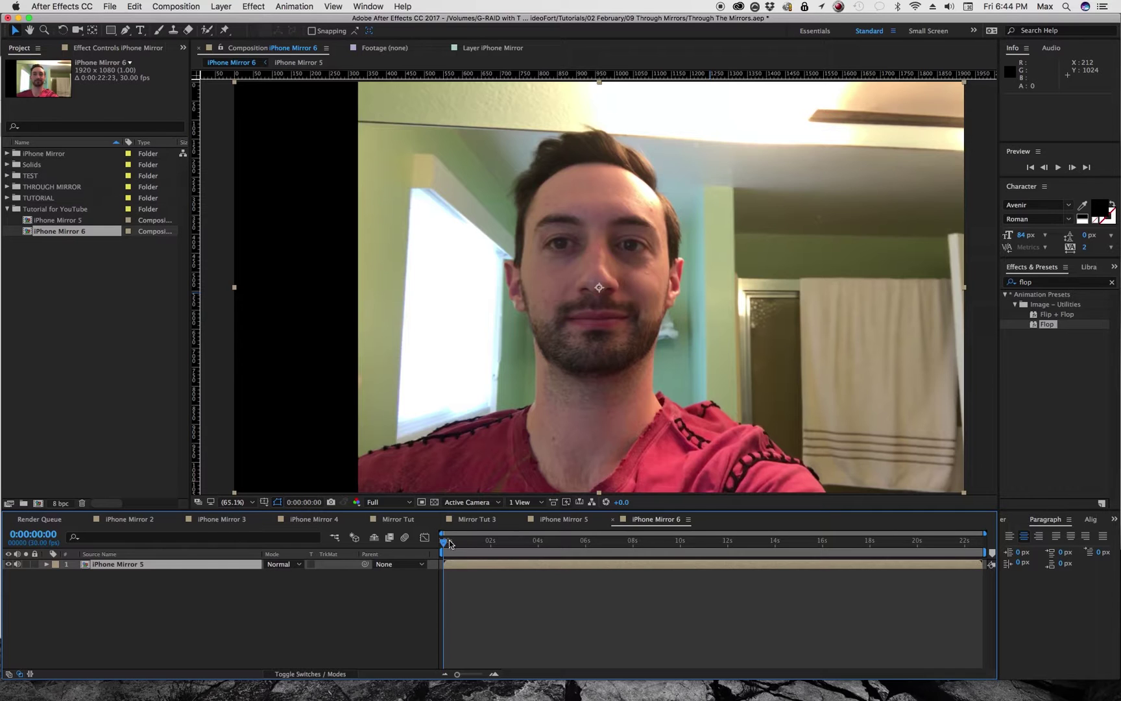
{"action": "left_click_drag", "start_coordinate": [449, 544], "coordinate": [537, 548]}
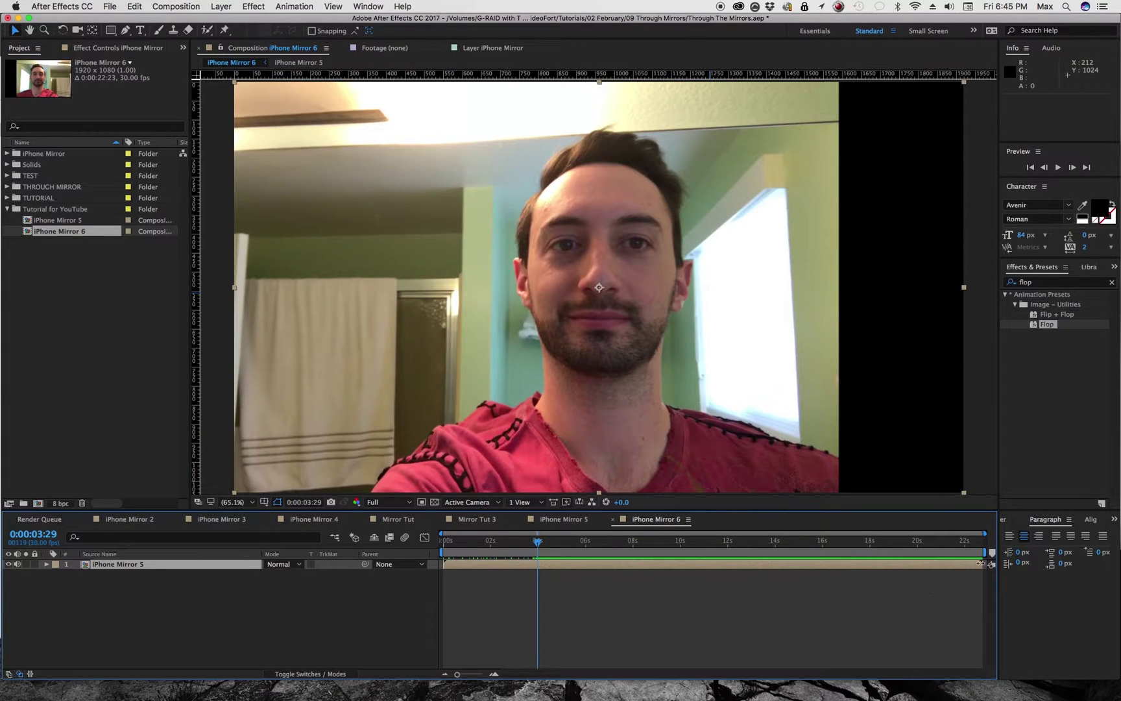
{"action": "left_click_drag", "start_coordinate": [979, 564], "coordinate": [439, 538]}
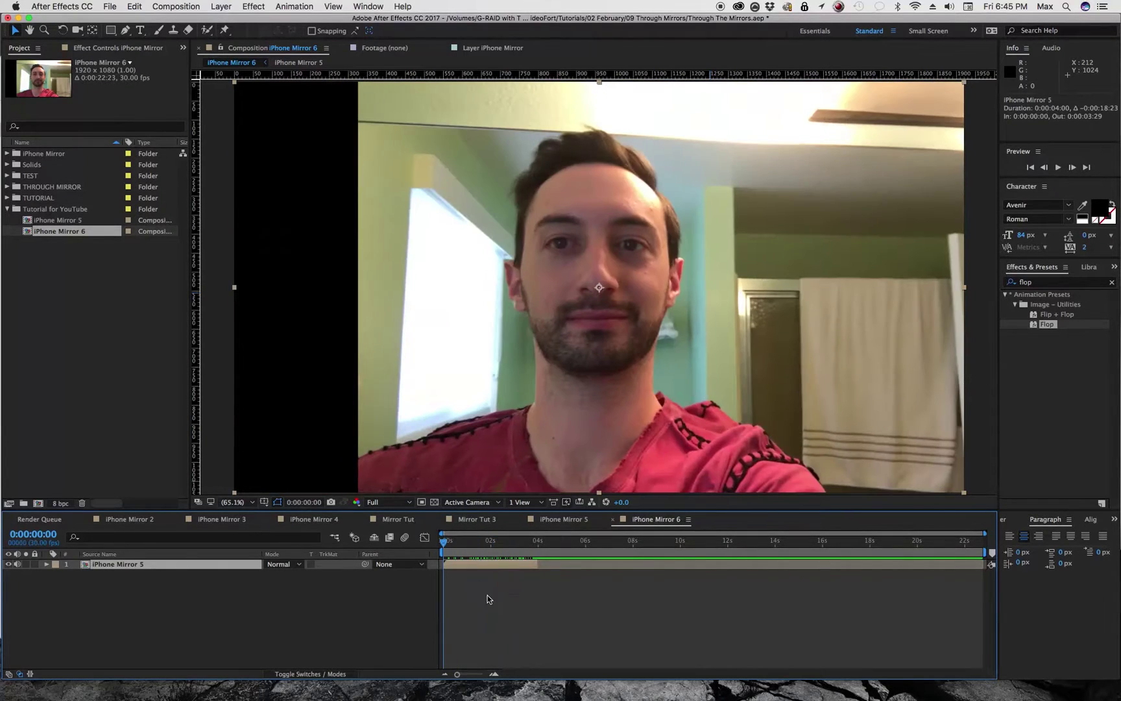
{"action": "left_click", "coordinate": [495, 639]}
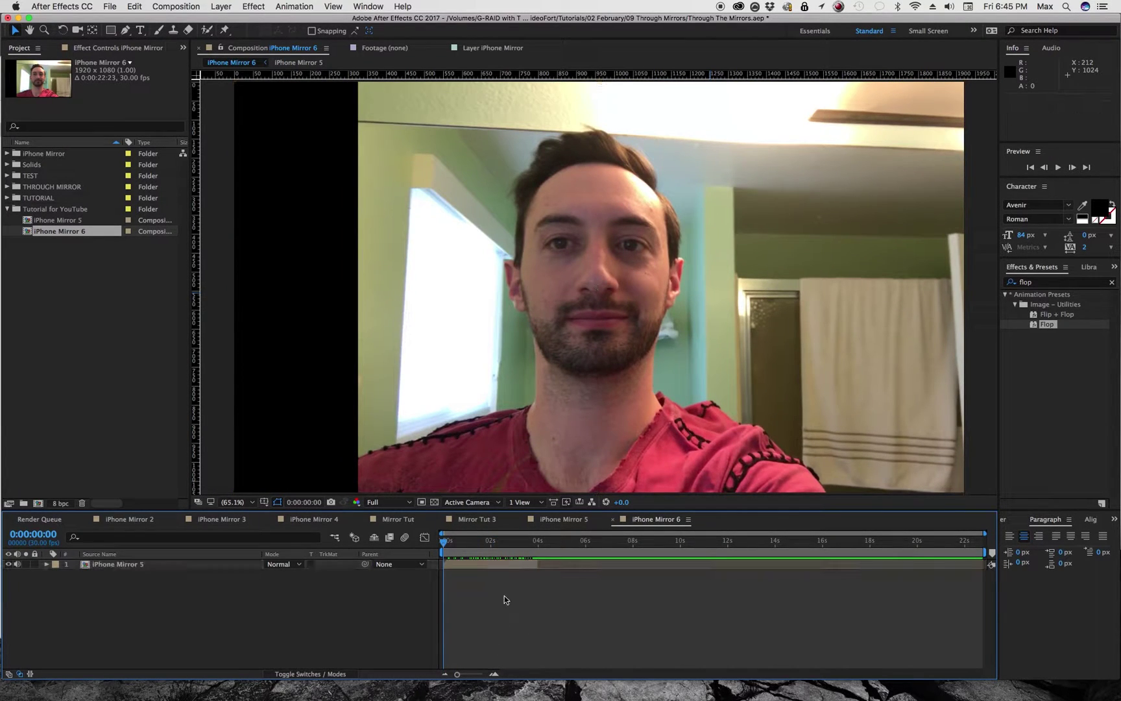
Change iPhone Mirror 6's width to 1080 px in Composition Settings.
{"action": "left_click", "coordinate": [221, 8]}
{"action": "mouse_move", "coordinate": [156, 9]}
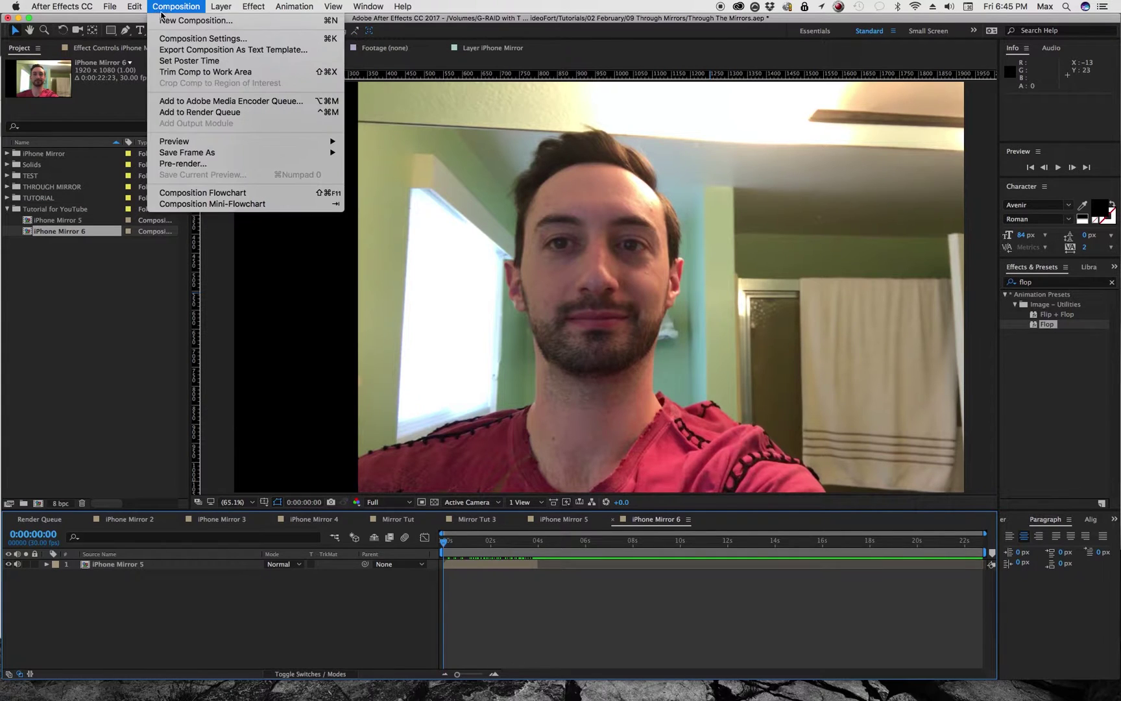
{"action": "left_click", "coordinate": [186, 39]}
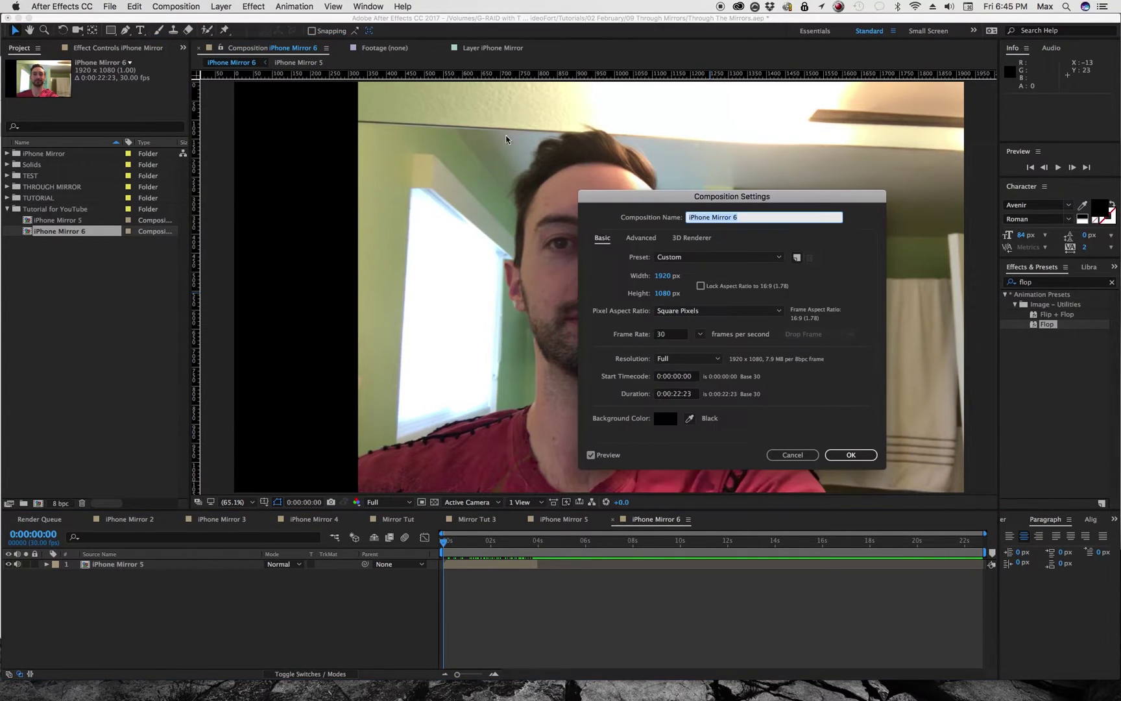
{"action": "left_click", "coordinate": [668, 276]}
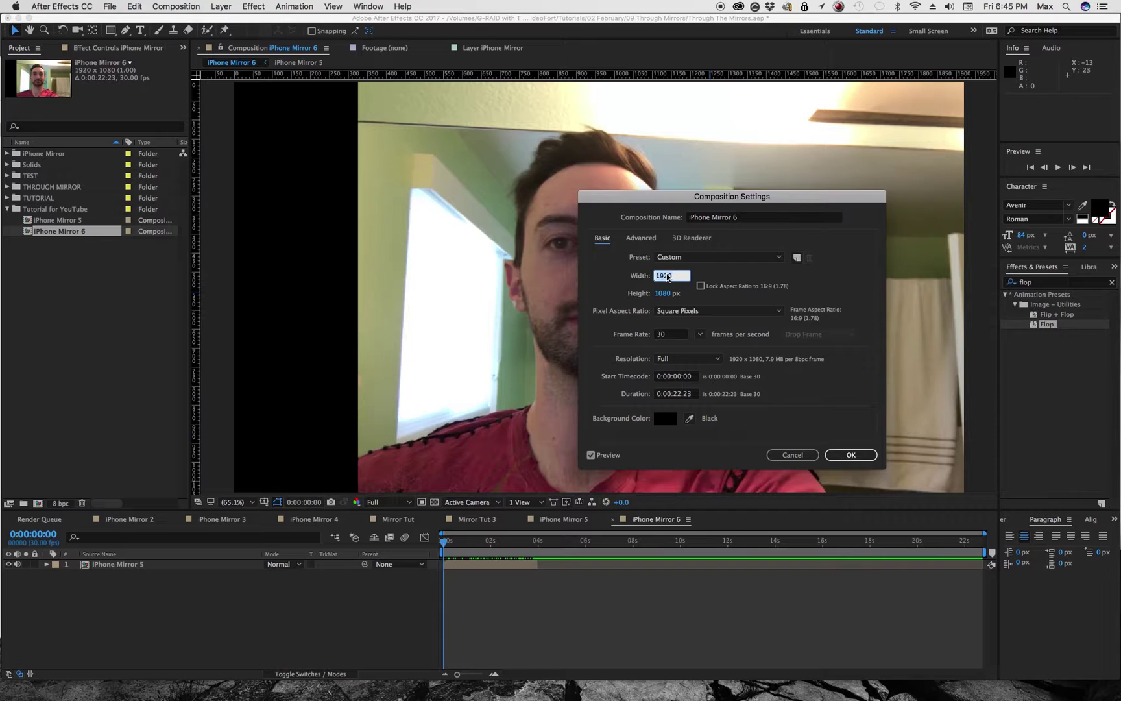
{"action": "type", "text": "1"}
{"action": "left_click", "coordinate": [864, 462]}
Confirm the 1080×1080 frame, scrub to about 2s, and select the nested layer to inspect black corners.
{"action": "left_click", "coordinate": [852, 454]}
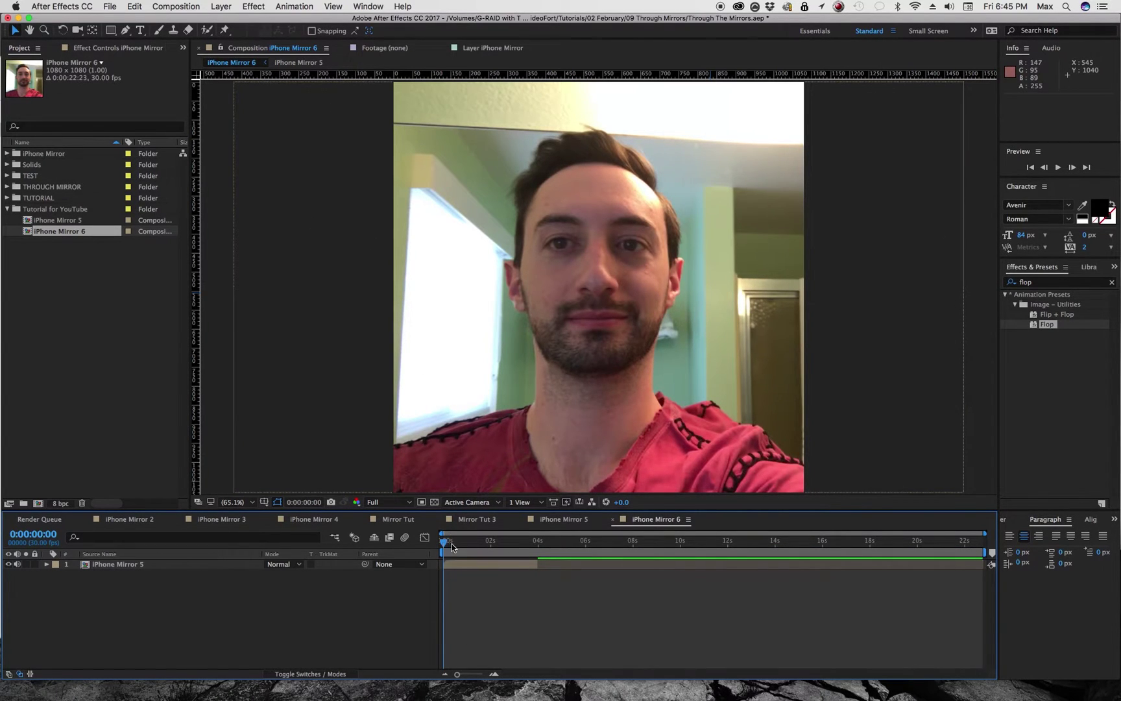
{"action": "left_click_drag", "start_coordinate": [449, 542], "coordinate": [492, 561]}
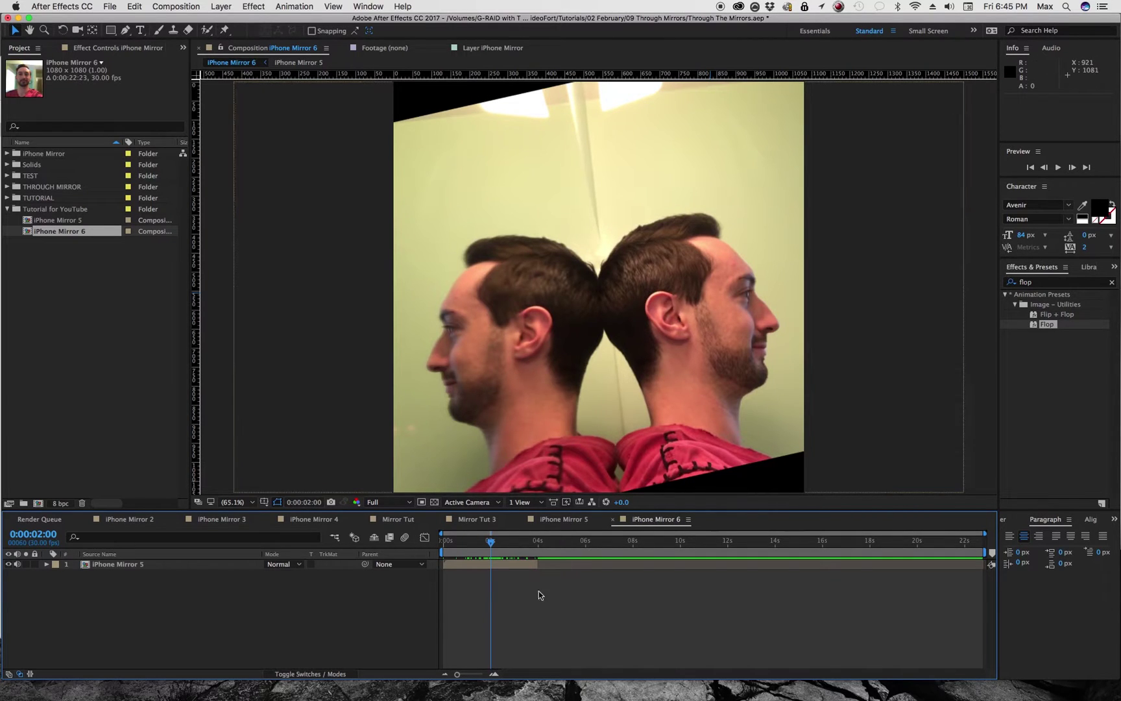
{"action": "left_click", "coordinate": [480, 565]}
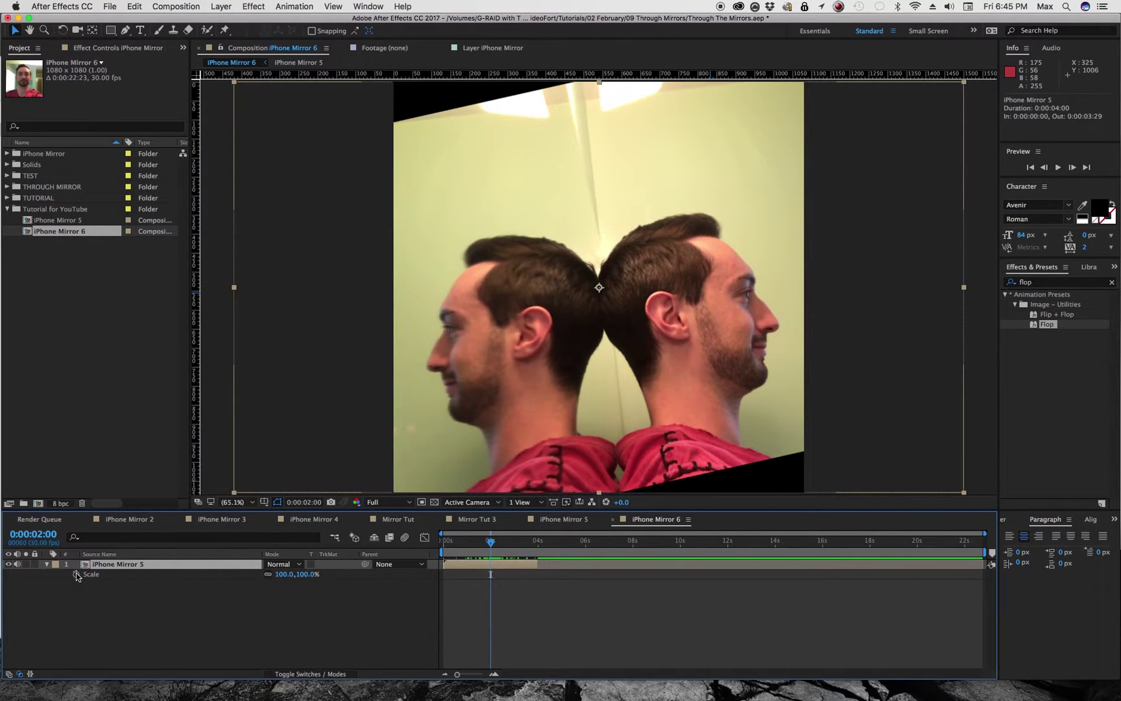
Keyframe the iPhone Mirror 5 layer's Scale, enlarging it around 2 seconds to hide the black corners.
{"action": "left_click", "coordinate": [75, 575]}
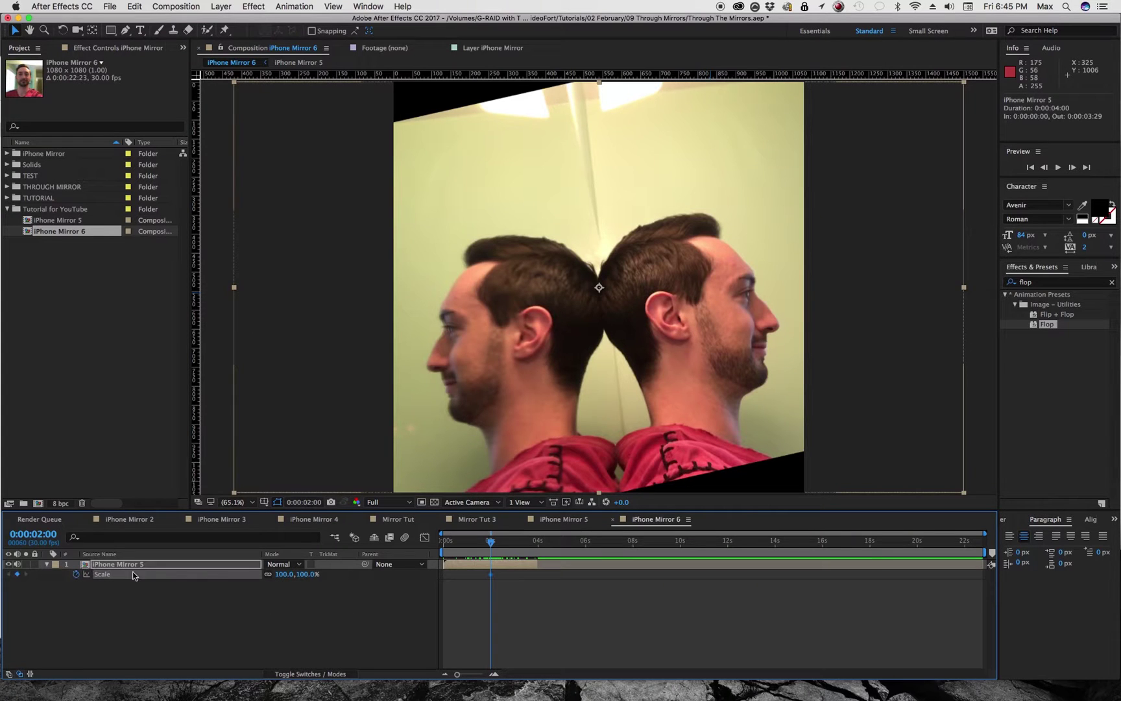
{"action": "left_click_drag", "start_coordinate": [493, 542], "coordinate": [516, 542]}
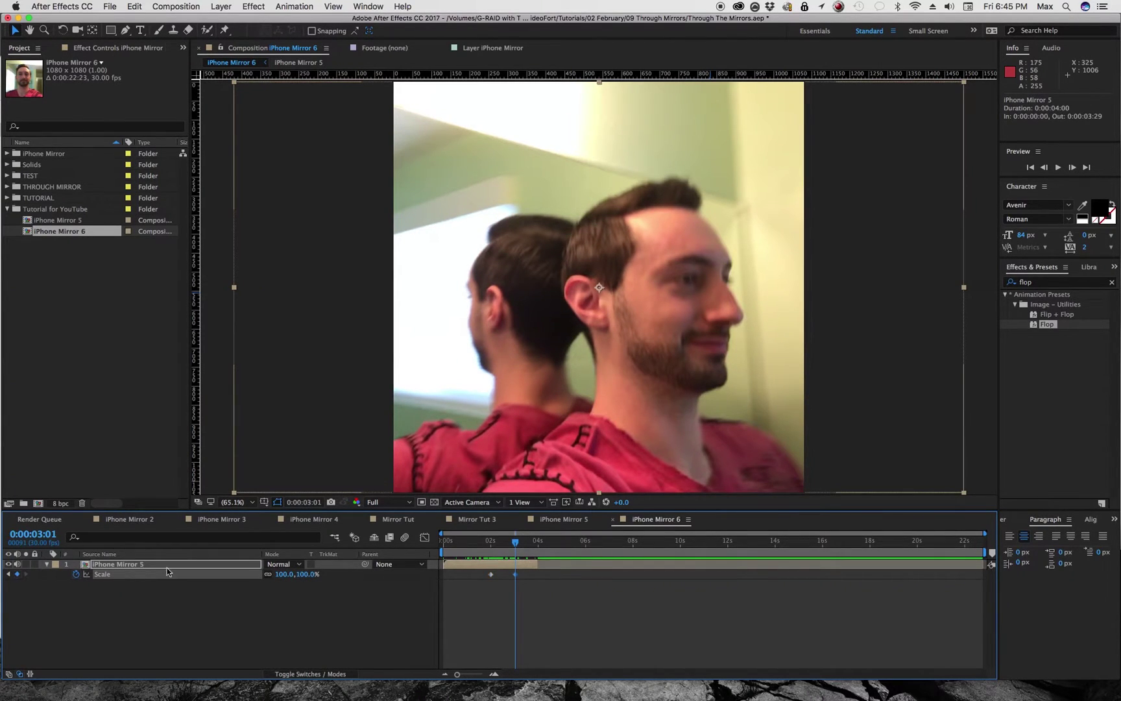
{"action": "left_click_drag", "start_coordinate": [498, 546], "coordinate": [470, 552]}
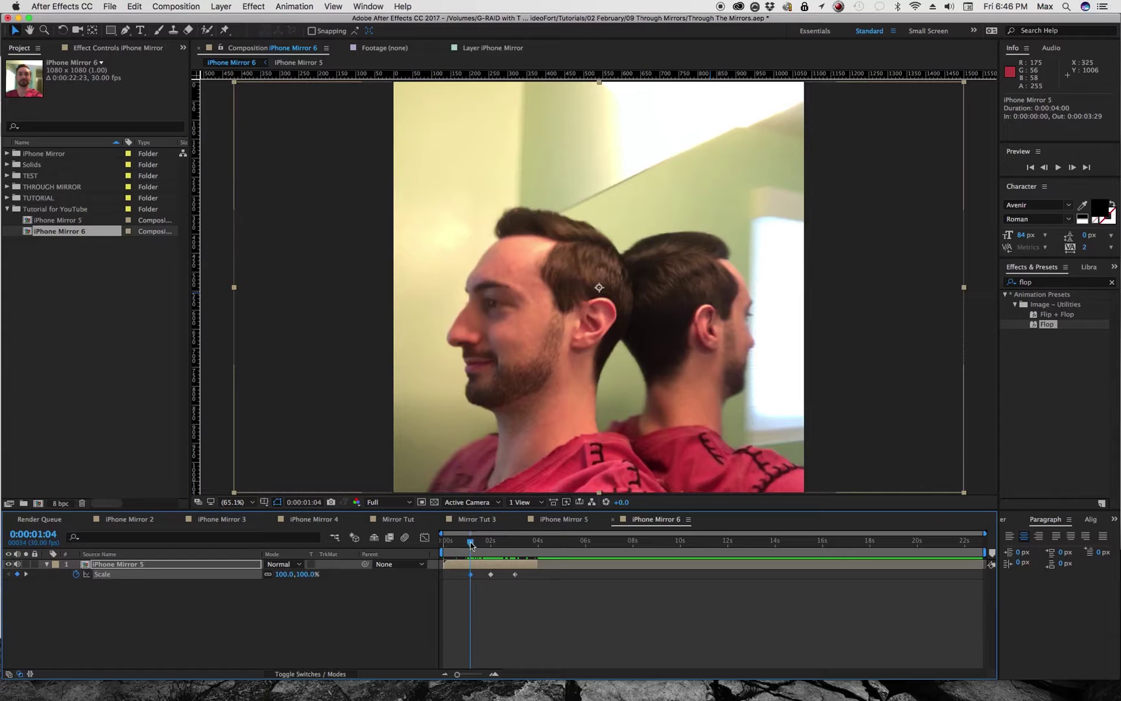
{"action": "left_click_drag", "start_coordinate": [480, 544], "coordinate": [491, 545]}
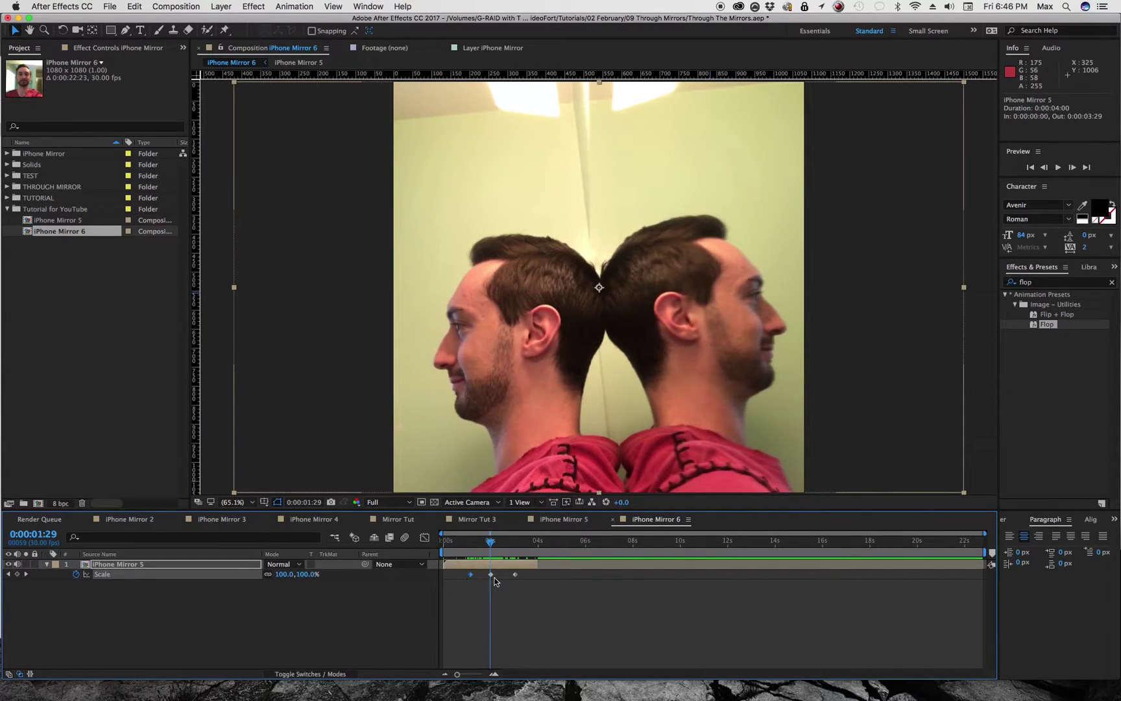
{"action": "left_click", "coordinate": [494, 544]}
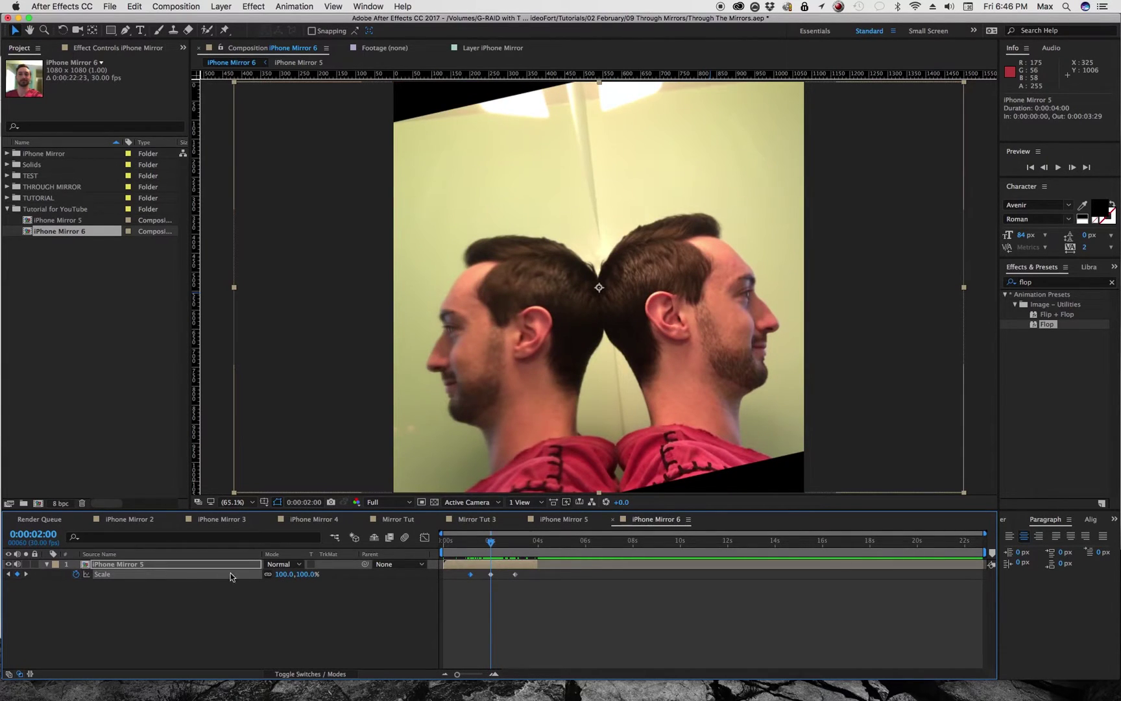
{"action": "left_click_drag", "start_coordinate": [281, 576], "coordinate": [295, 579]}
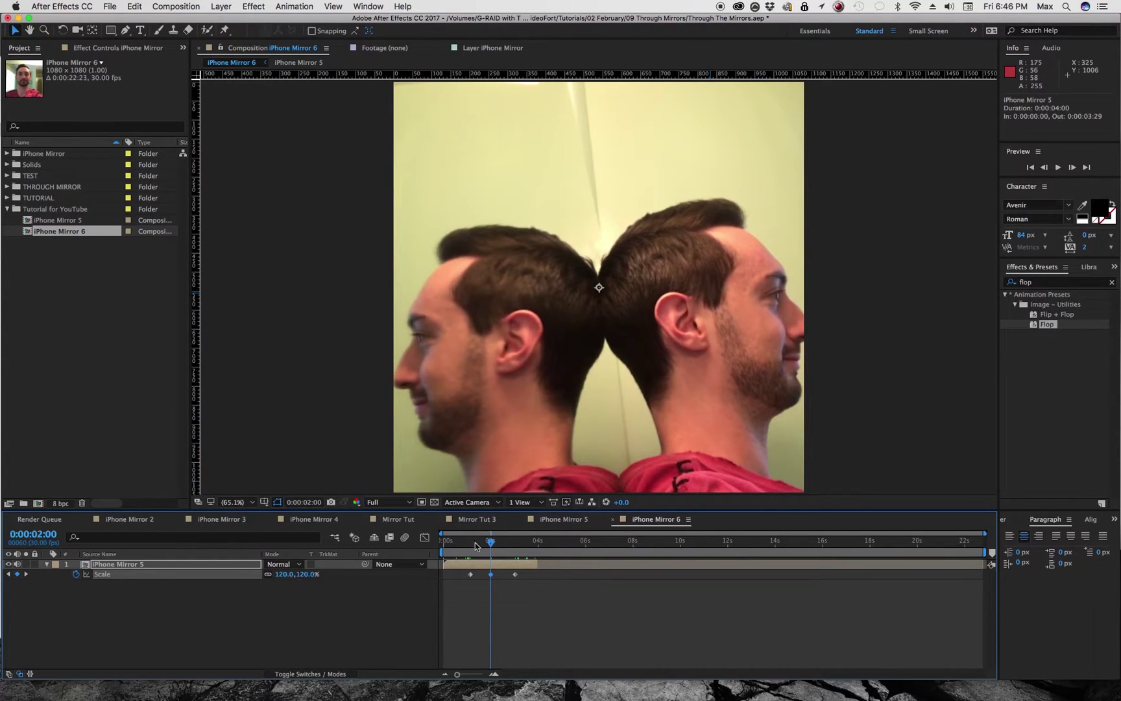
{"action": "left_click_drag", "start_coordinate": [478, 546], "coordinate": [505, 540]}
{"action": "key", "text": "n"}
{"action": "left_click", "coordinate": [1056, 168]}
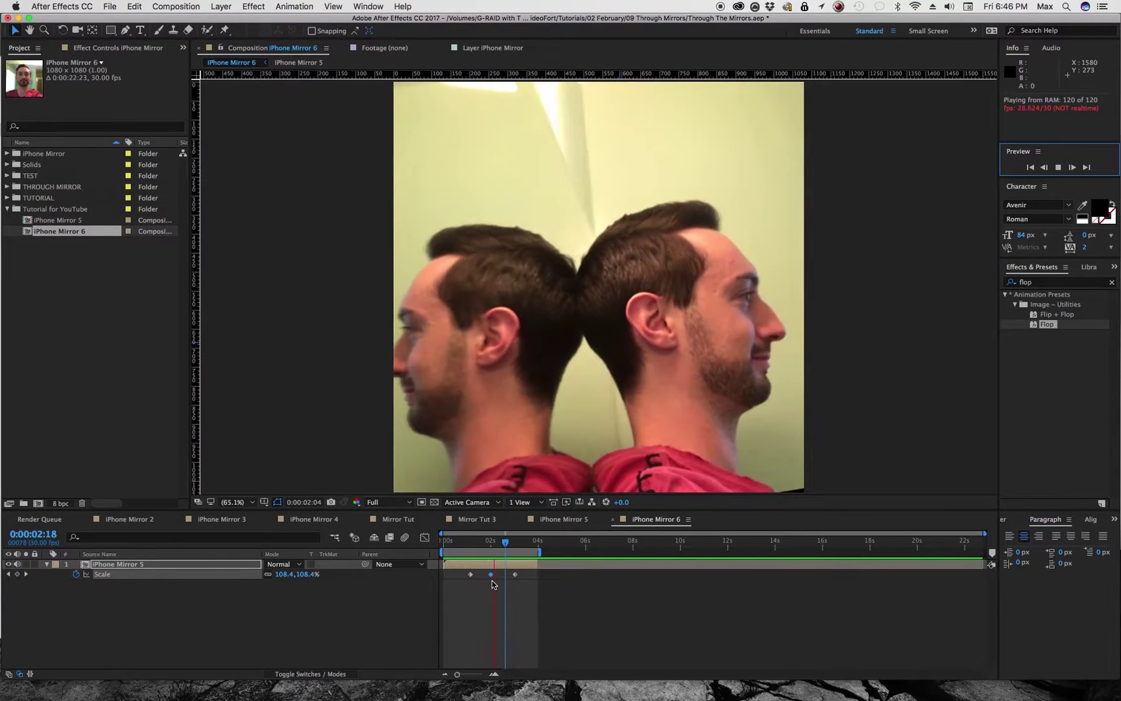
{"action": "left_click_drag", "start_coordinate": [492, 542], "coordinate": [491, 544]}
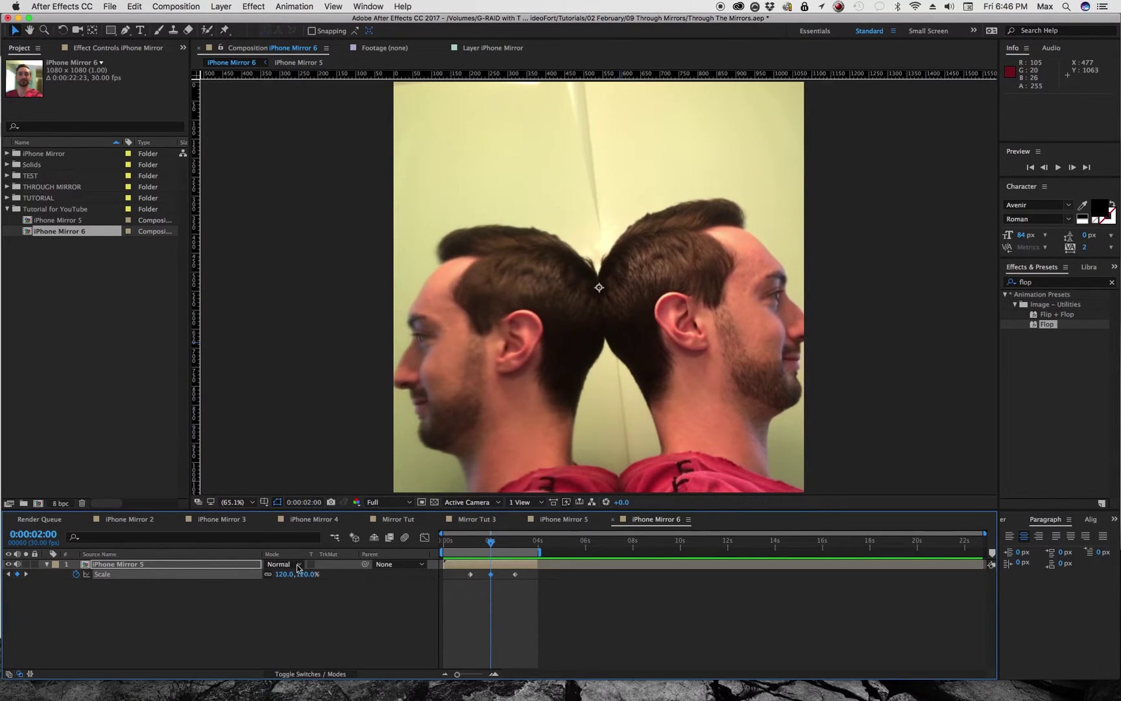
{"action": "left_click_drag", "start_coordinate": [496, 538], "coordinate": [531, 557]}
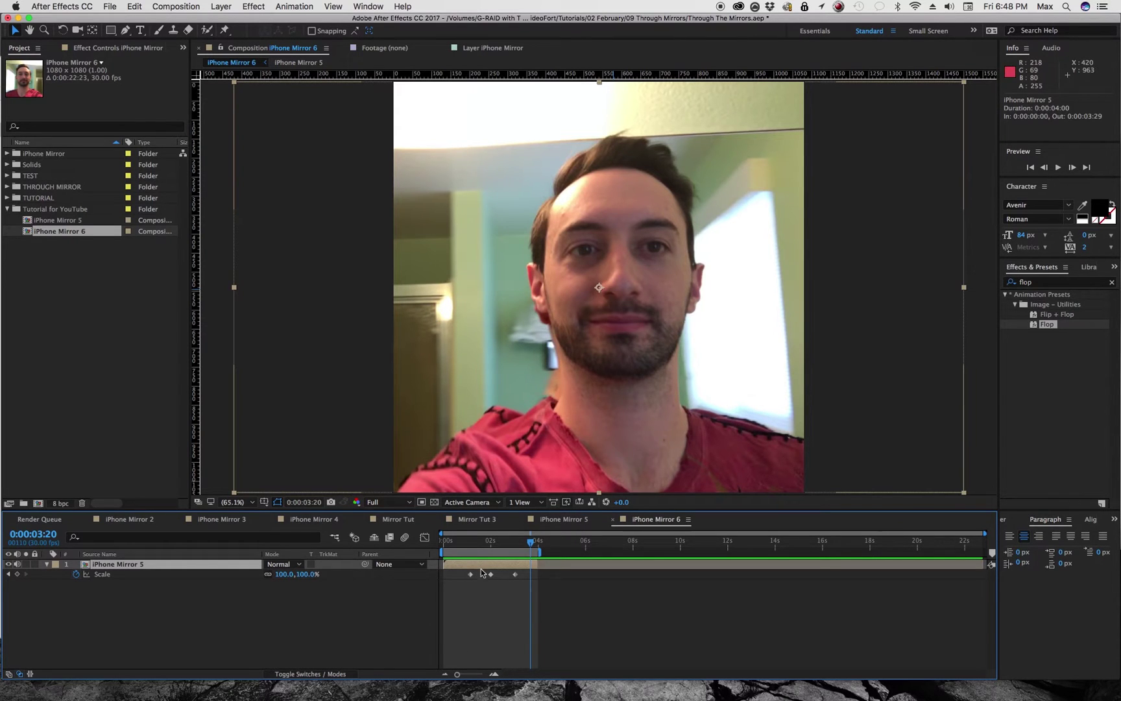
{"action": "left_click_drag", "start_coordinate": [501, 540], "coordinate": [513, 565]}
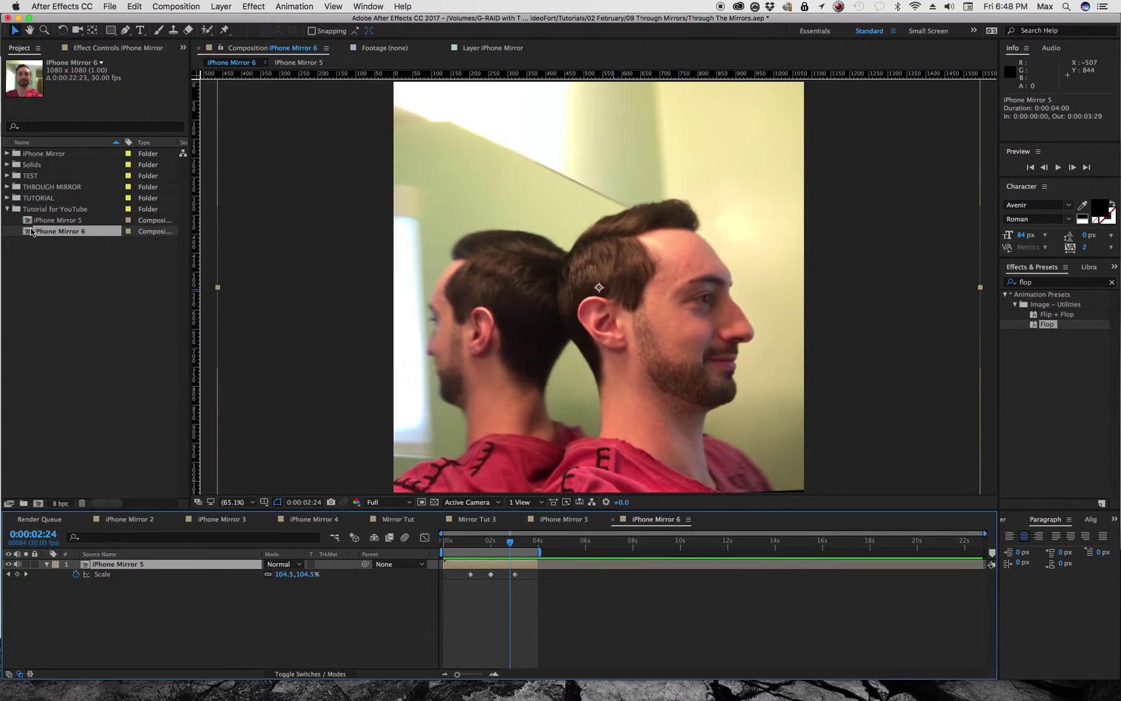
Nest iPhone Mirror 6 in a new composition, iPhone Mirror 7, trimming the layer to the footage's end.
{"action": "left_click_drag", "start_coordinate": [31, 231], "coordinate": [39, 504]}
{"action": "left_click_drag", "start_coordinate": [454, 542], "coordinate": [538, 544]}
{"action": "left_click_drag", "start_coordinate": [981, 566], "coordinate": [532, 564]}
{"action": "key", "text": "Page_Up"}
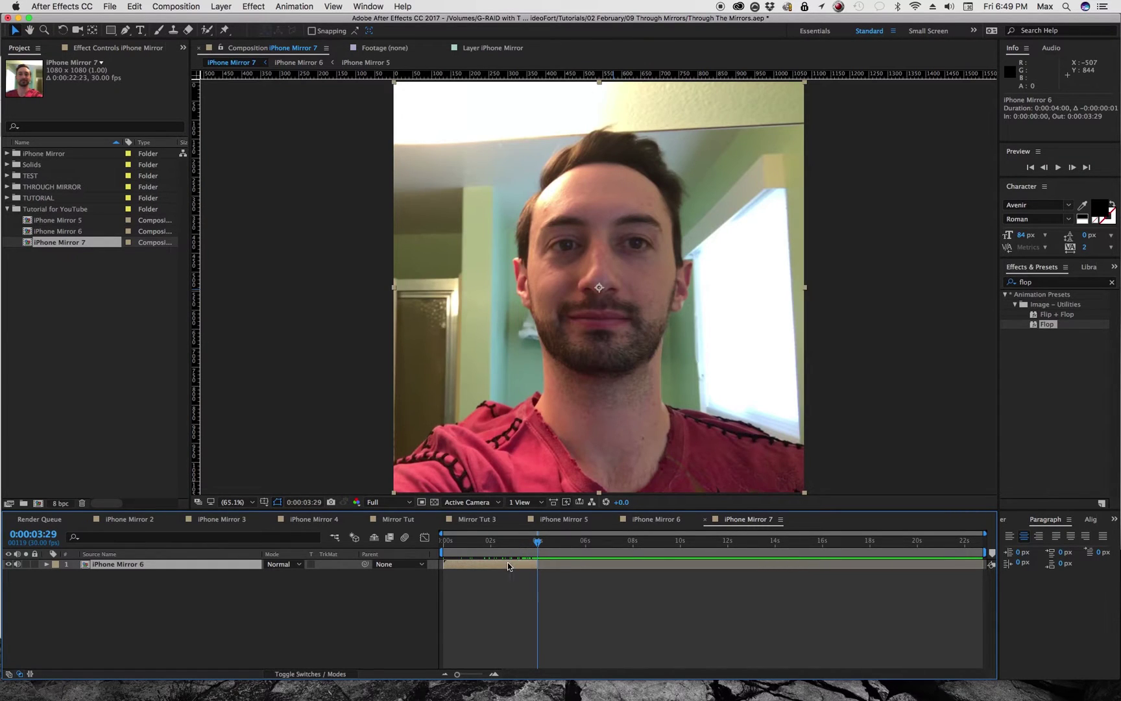
Enable Time Remapping on the layer and add keyframes at the current frame and 0:00:02:23.
{"action": "right_click", "coordinate": [507, 561]}
{"action": "mouse_move", "coordinate": [593, 333]}
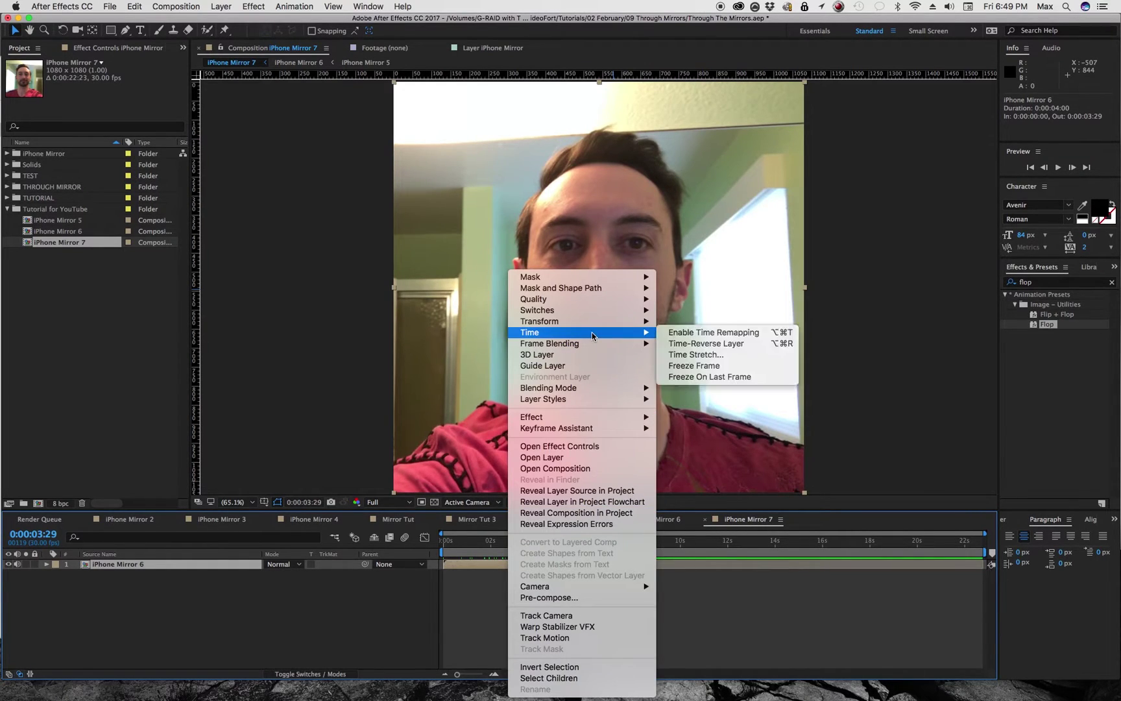
{"action": "left_click", "coordinate": [696, 333]}
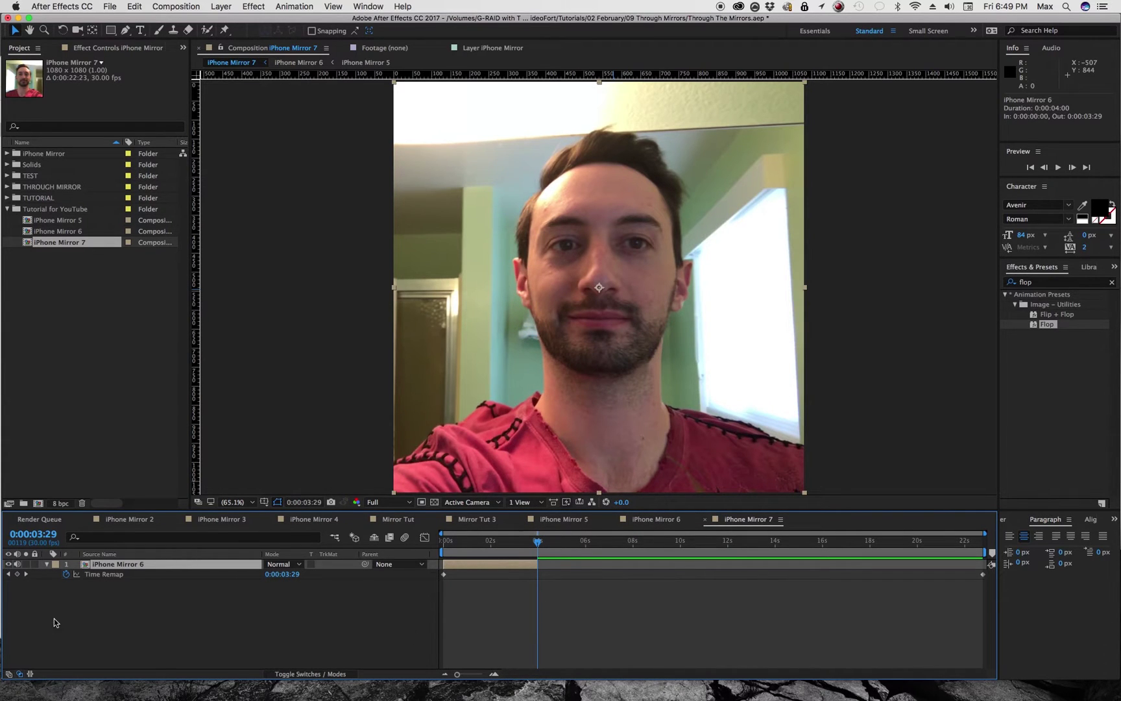
{"action": "left_click", "coordinate": [16, 575]}
{"action": "left_click_drag", "start_coordinate": [538, 545], "coordinate": [472, 552]}
{"action": "left_click", "coordinate": [17, 573]}
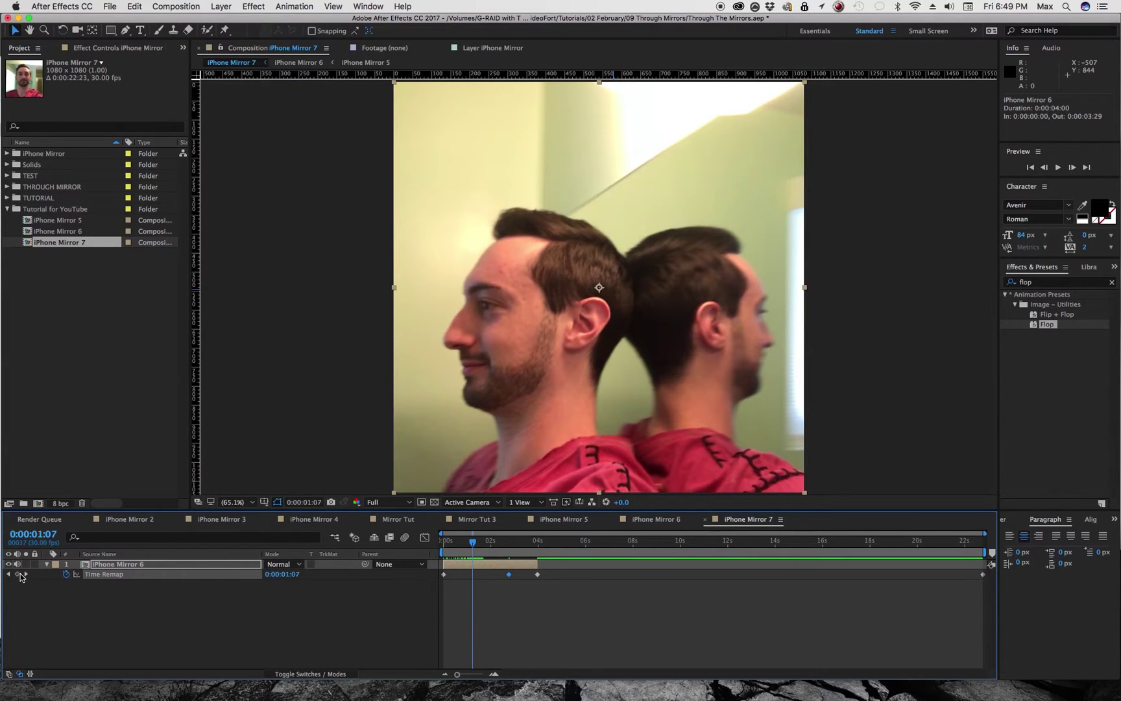
Adjust the later Time Remap keyframes, end the work area there, and preview the speed ramp.
{"action": "left_click_drag", "start_coordinate": [491, 589], "coordinate": [515, 542]}
{"action": "left_click", "coordinate": [523, 566]}
{"action": "key", "text": "n"}
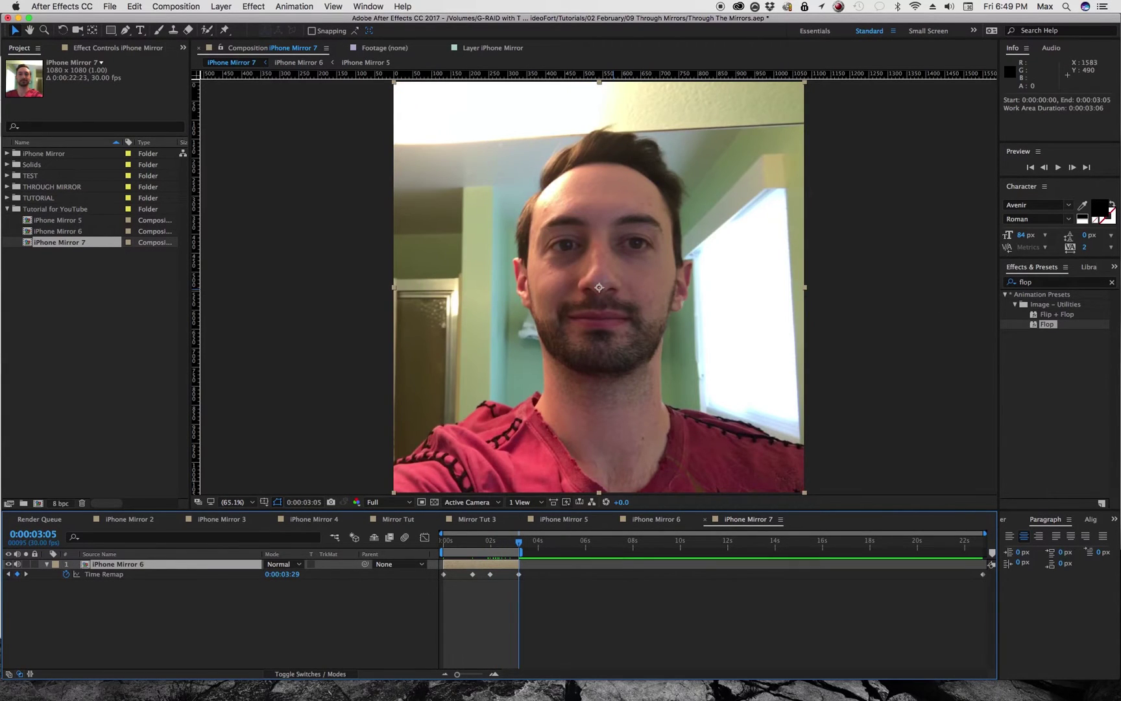
{"action": "left_click", "coordinate": [1059, 170]}
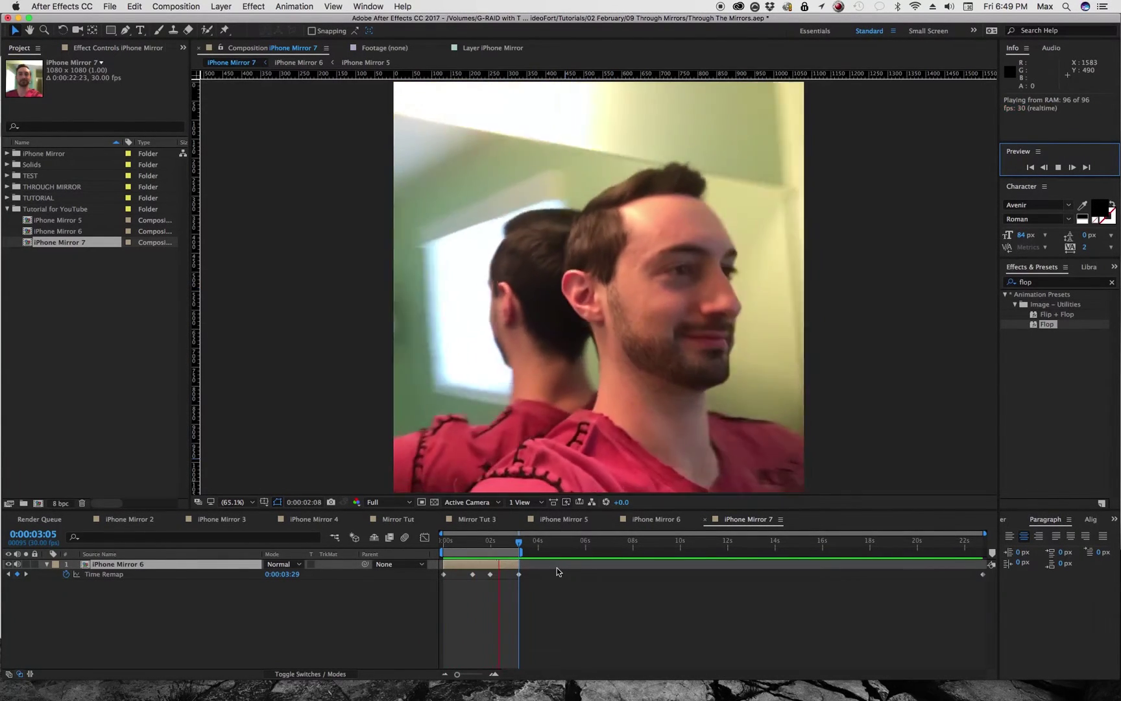
{"action": "left_click_drag", "start_coordinate": [498, 544], "coordinate": [475, 547]}
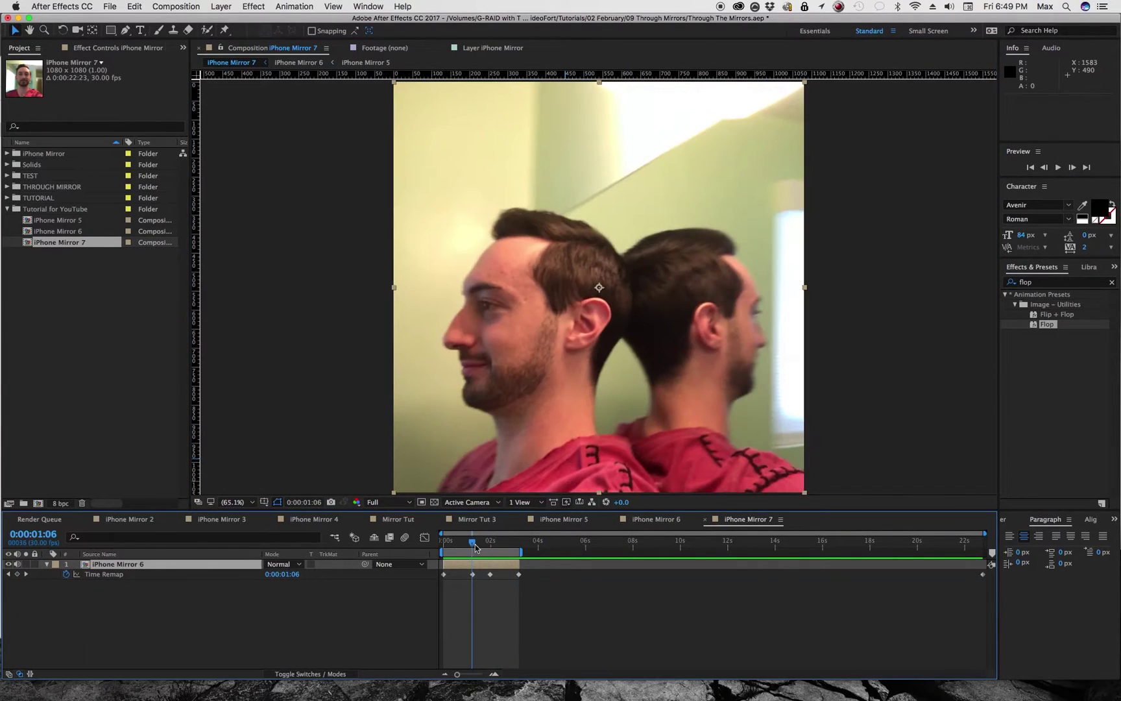
Delete the last Scale keyframe in iPhone Mirror 6 so the enlarged scale holds.
{"action": "left_click", "coordinate": [656, 520]}
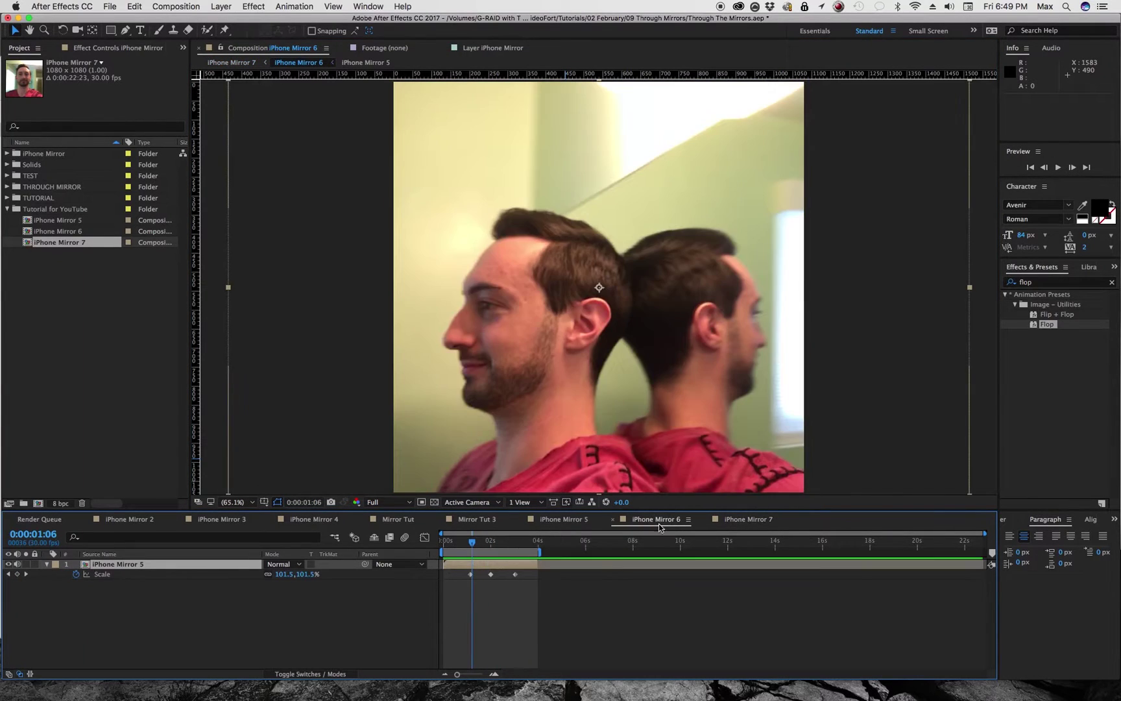
{"action": "left_click", "coordinate": [514, 576]}
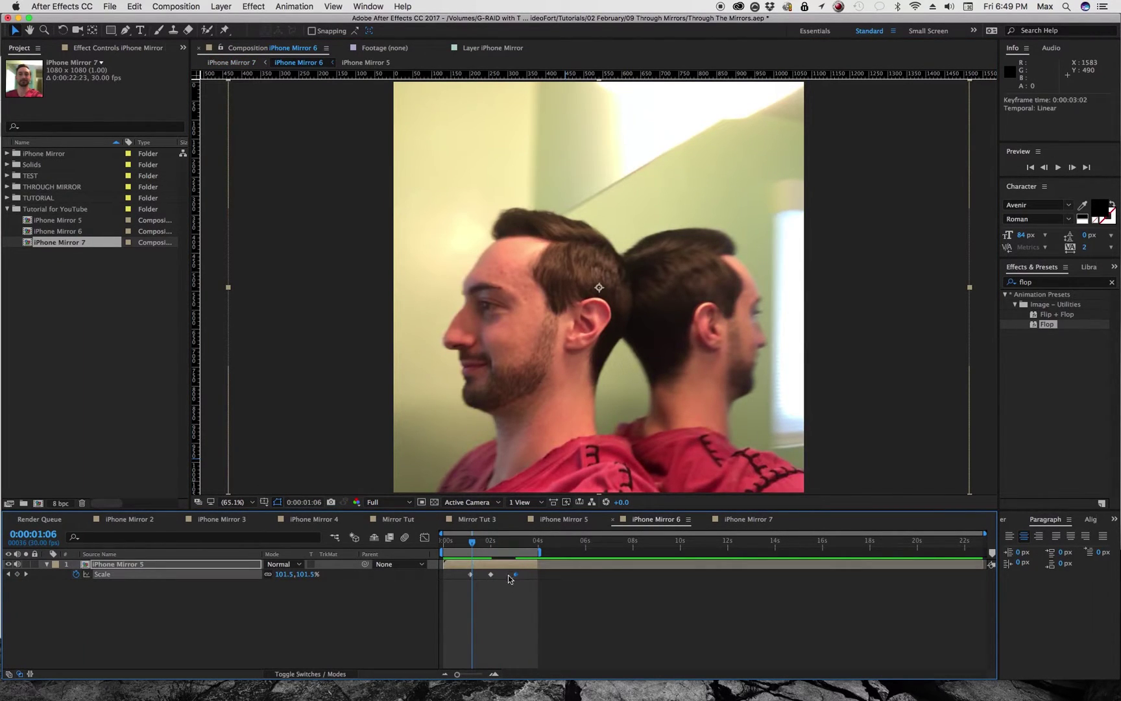
{"action": "key", "text": "Delete"}
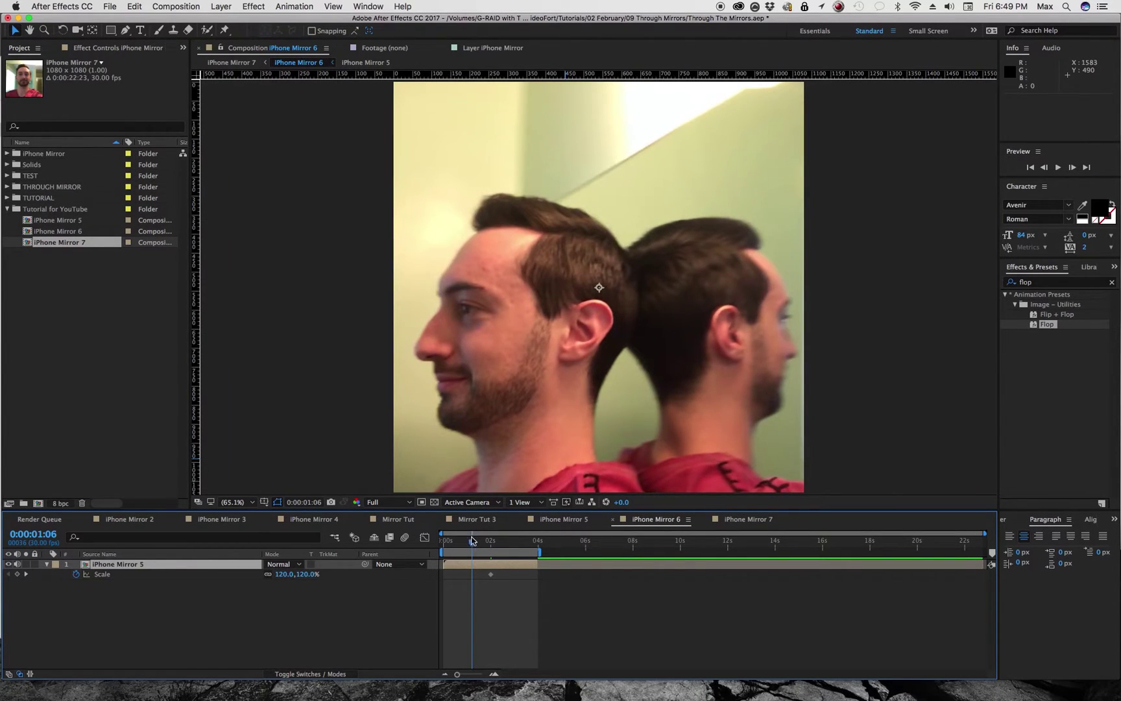
{"action": "left_click_drag", "start_coordinate": [473, 542], "coordinate": [533, 552]}
Preview iPhone Mirror 7 from the start and extend its work area to about 14 seconds.
{"action": "left_click", "coordinate": [761, 521]}
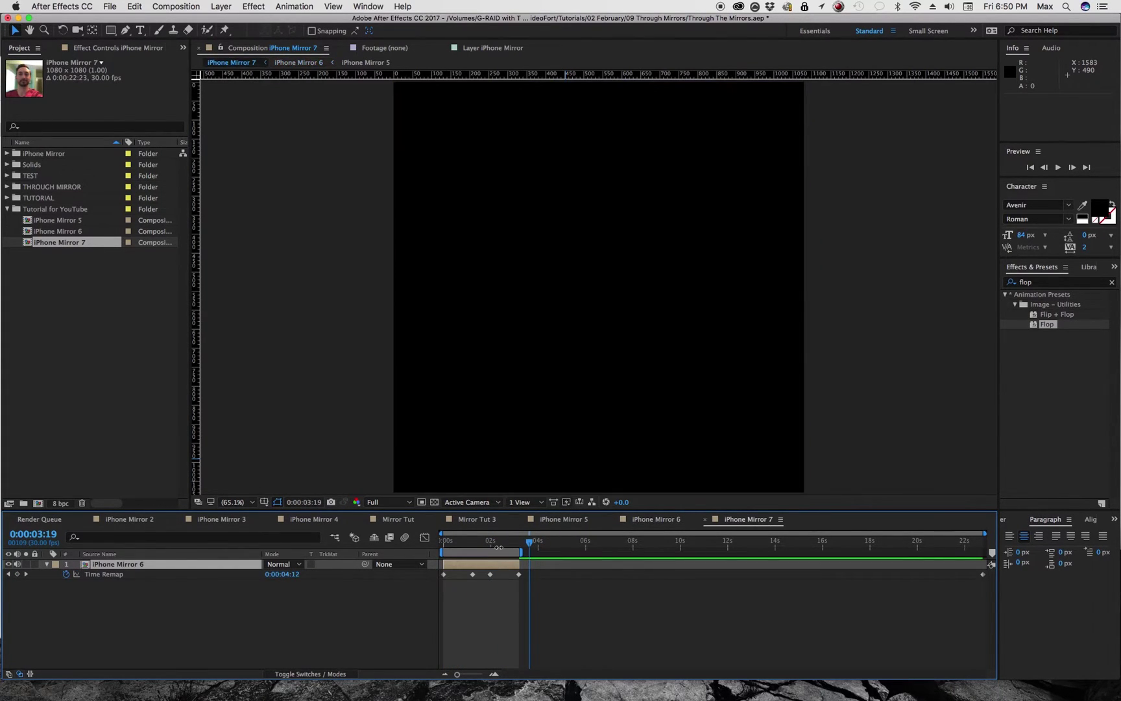
{"action": "key", "text": "space"}
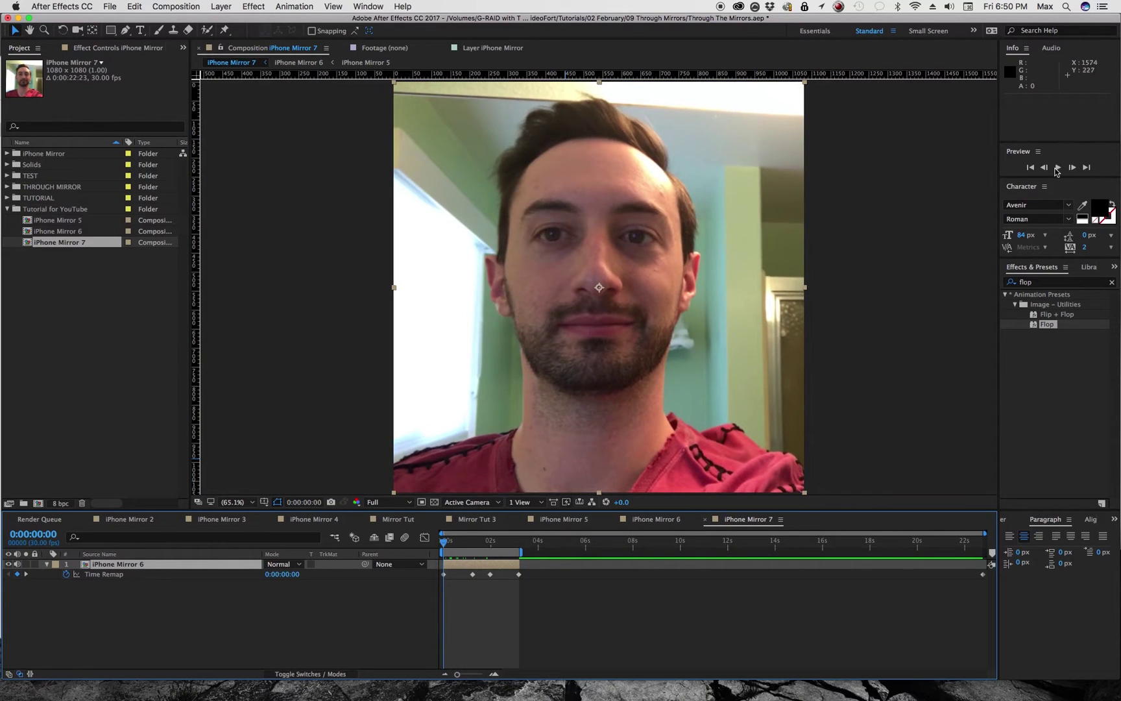
{"action": "left_click", "coordinate": [1057, 168]}
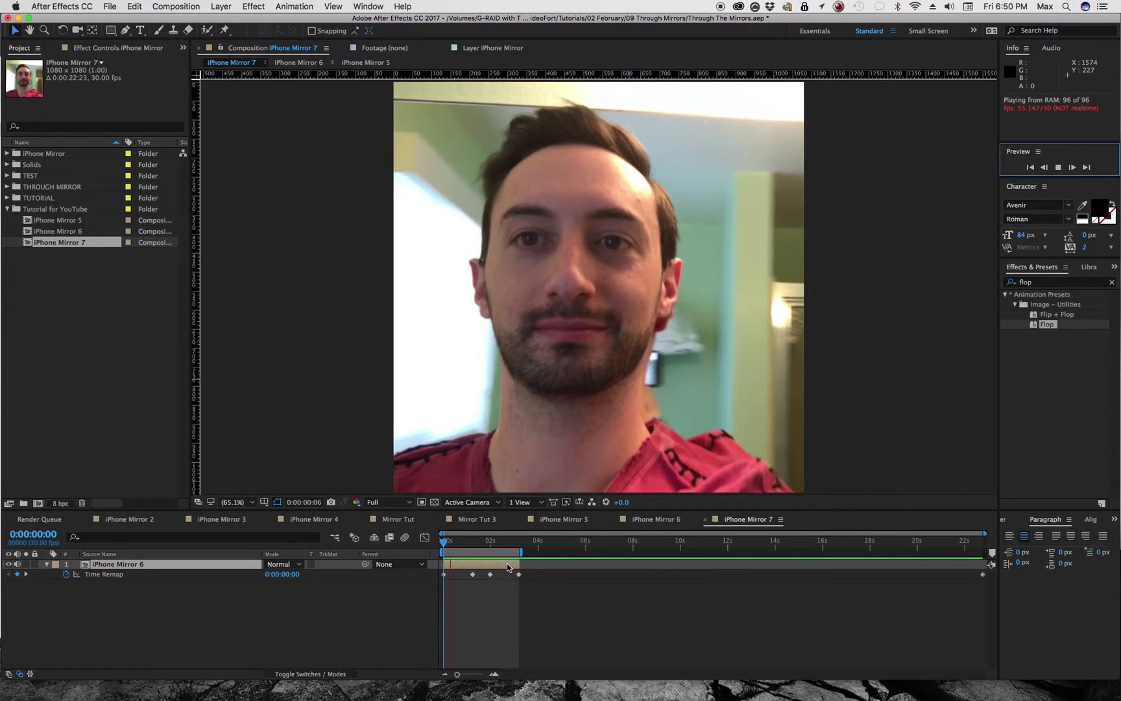
{"action": "left_click", "coordinate": [488, 541]}
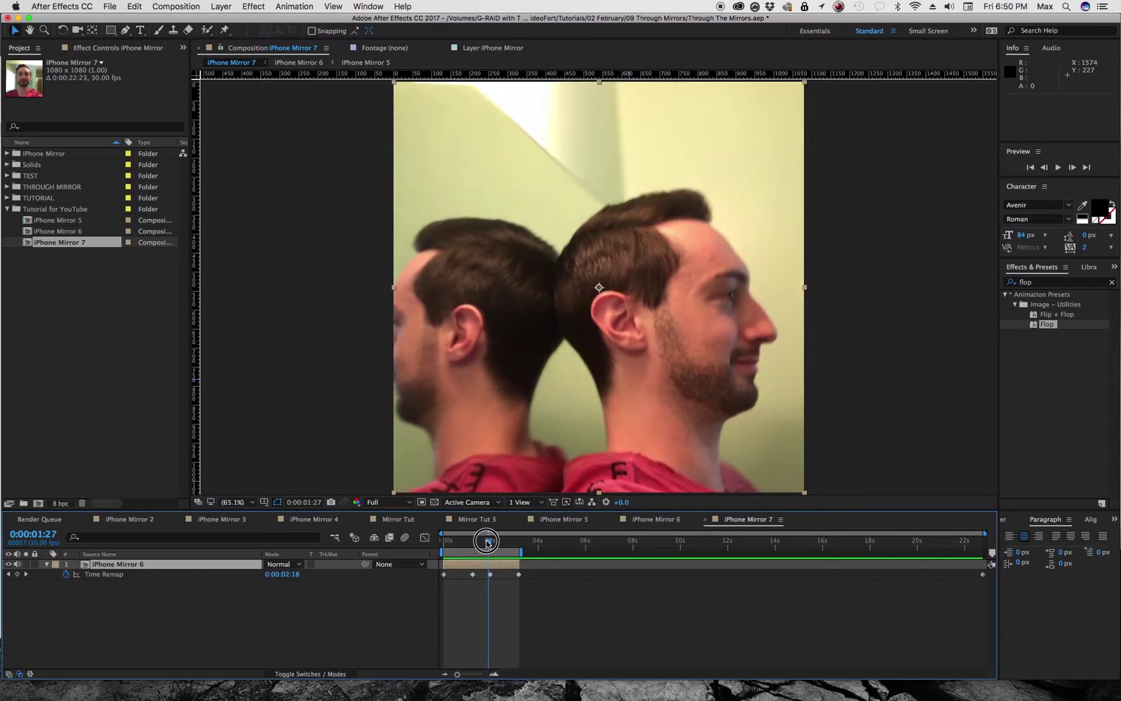
{"action": "left_click_drag", "start_coordinate": [488, 541], "coordinate": [779, 552]}
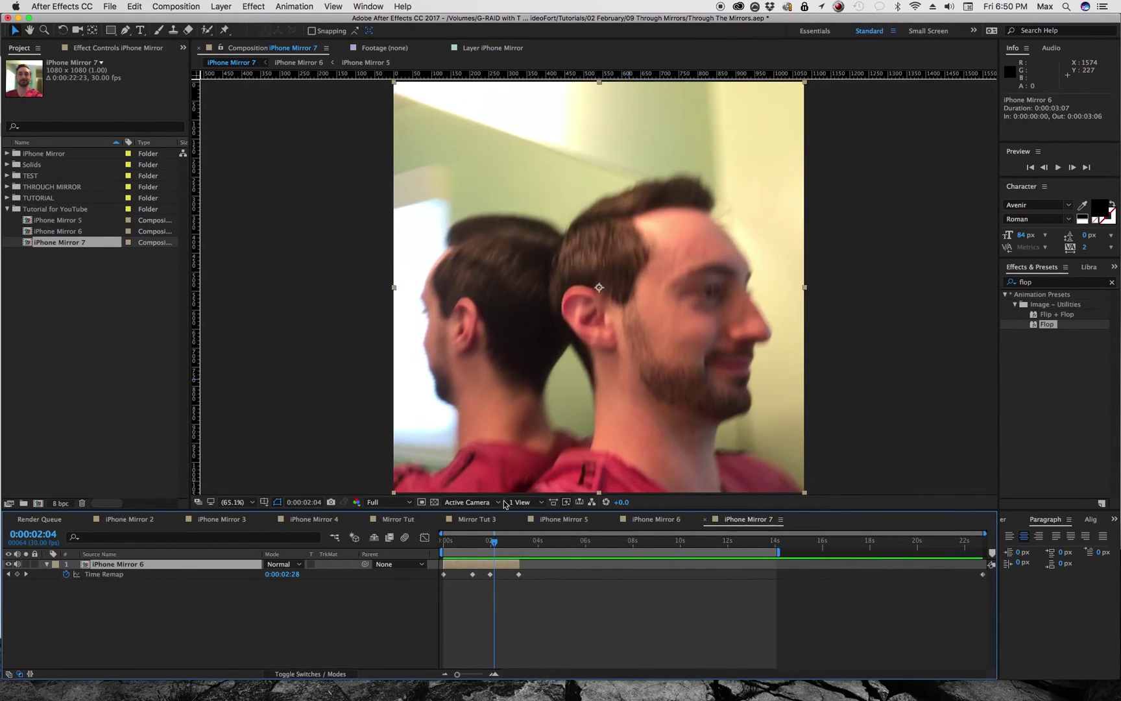
{"action": "left_click", "coordinate": [501, 608]}
{"action": "left_click", "coordinate": [497, 569]}
Duplicate the iPhone Mirror 6 layer and move the copy to start where the original ends.
{"action": "right_click", "coordinate": [498, 567]}
{"action": "left_click", "coordinate": [487, 569]}
{"action": "key", "text": "super+d"}
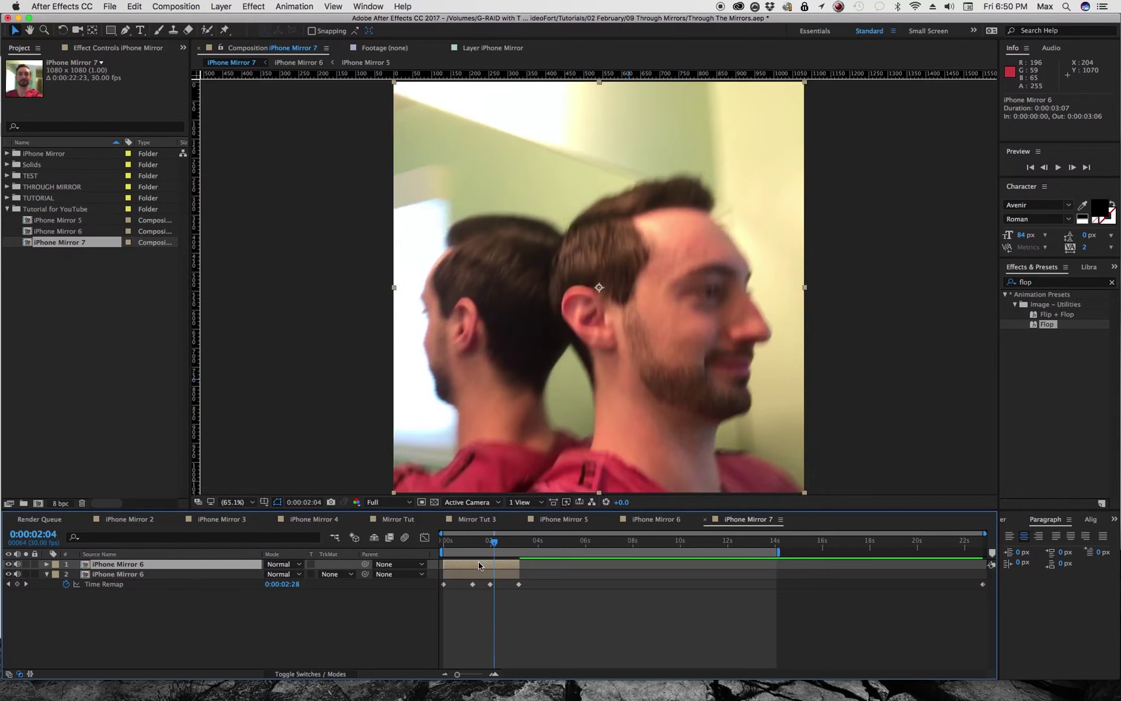
{"action": "left_click_drag", "start_coordinate": [466, 564], "coordinate": [543, 566]}
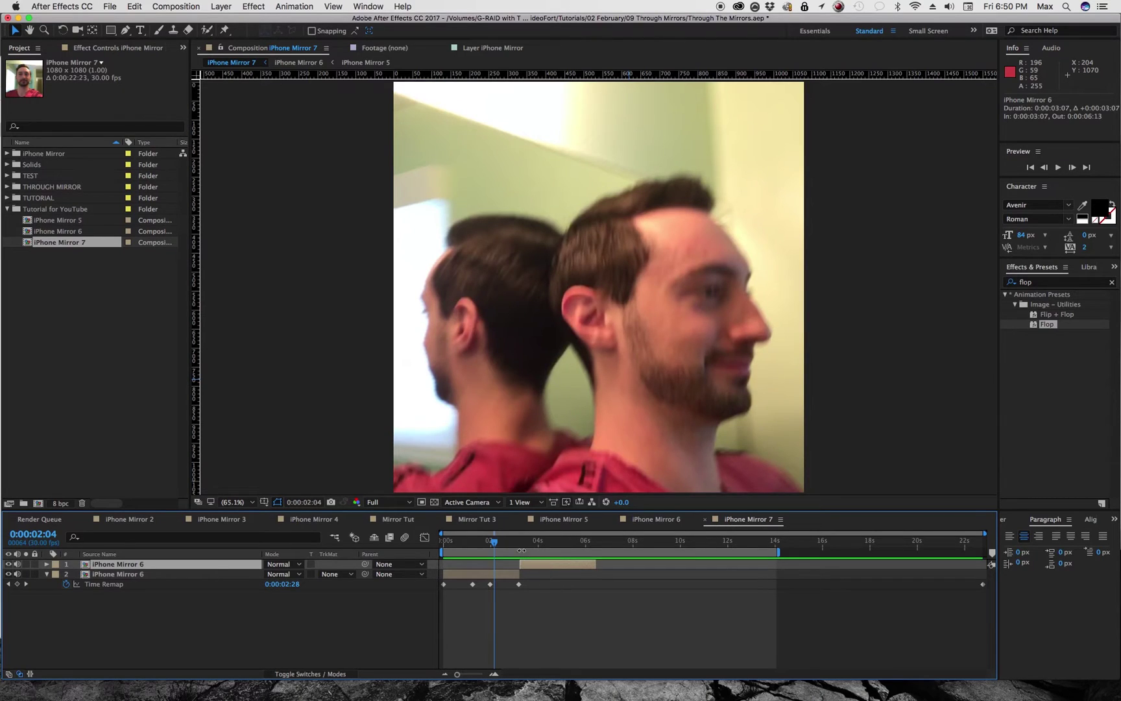
Time-reverse the copied layer and review the reversed section.
{"action": "right_click", "coordinate": [549, 563]}
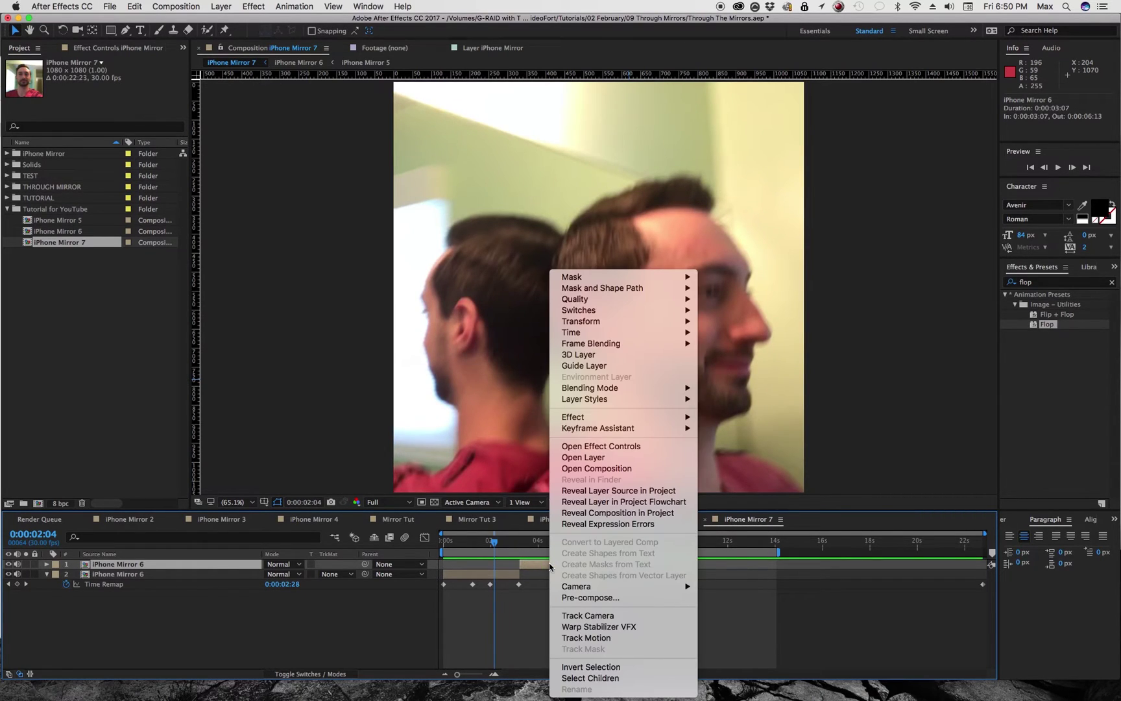
{"action": "mouse_move", "coordinate": [623, 333]}
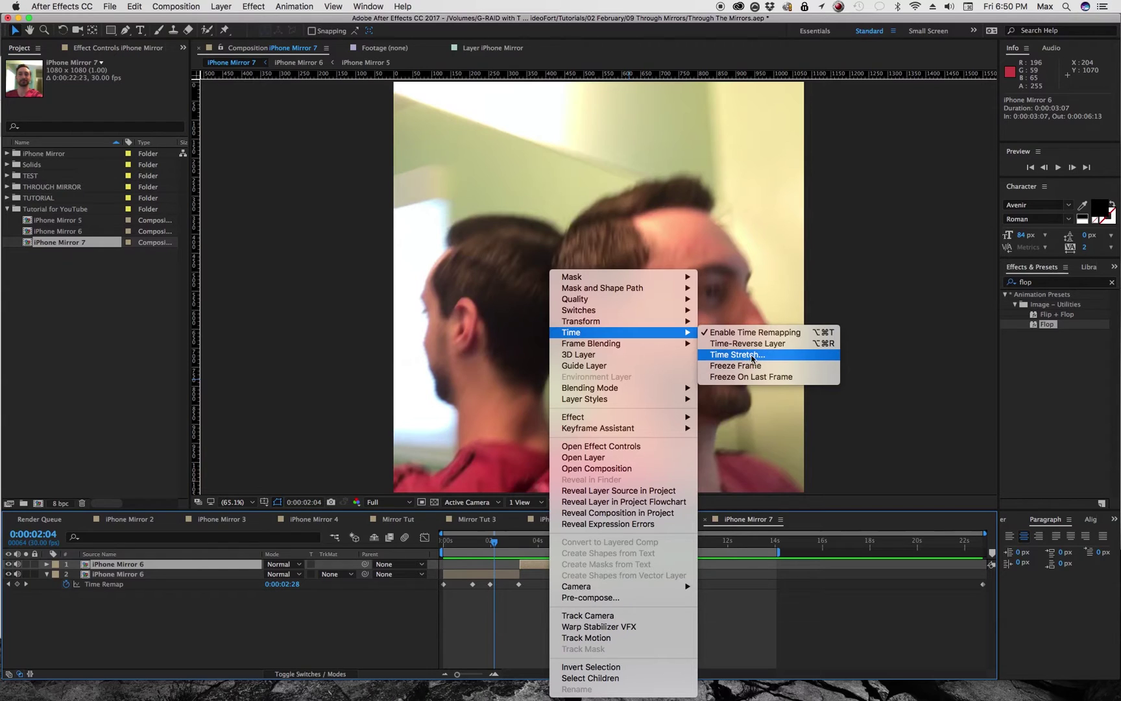
{"action": "left_click", "coordinate": [753, 344]}
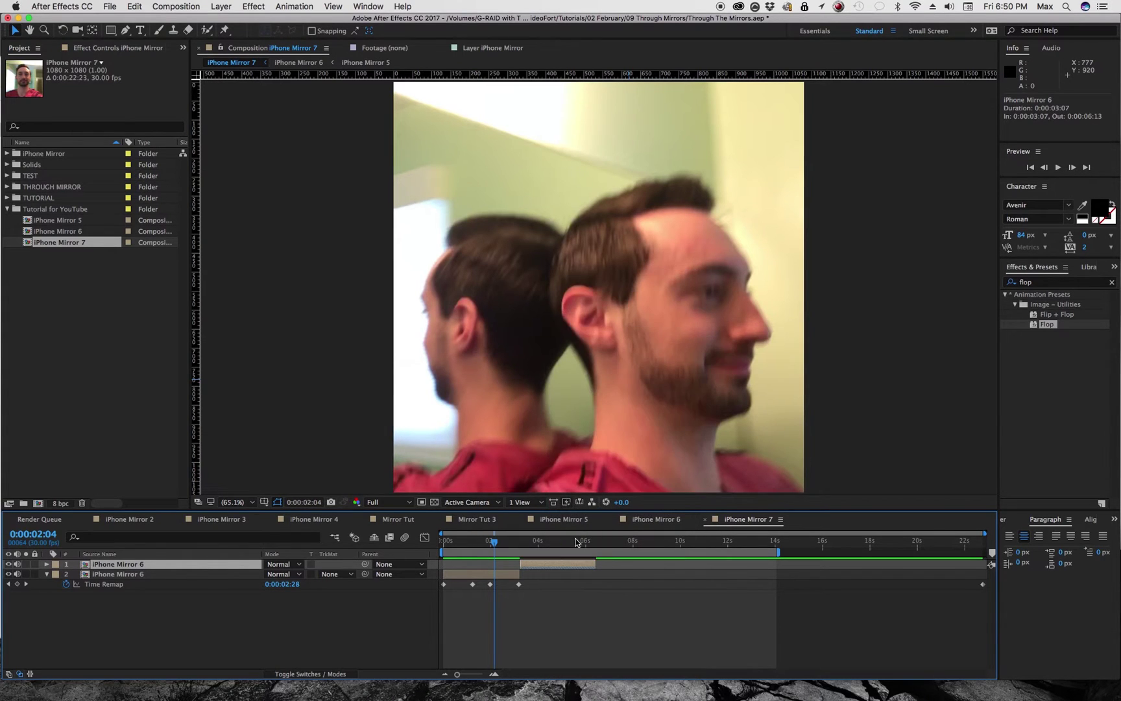
{"action": "left_click_drag", "start_coordinate": [491, 542], "coordinate": [582, 547]}
Zoom the timeline to single frames and trim the original layer's out-point to 0:00:03:05.
{"action": "left_click", "coordinate": [517, 541]}
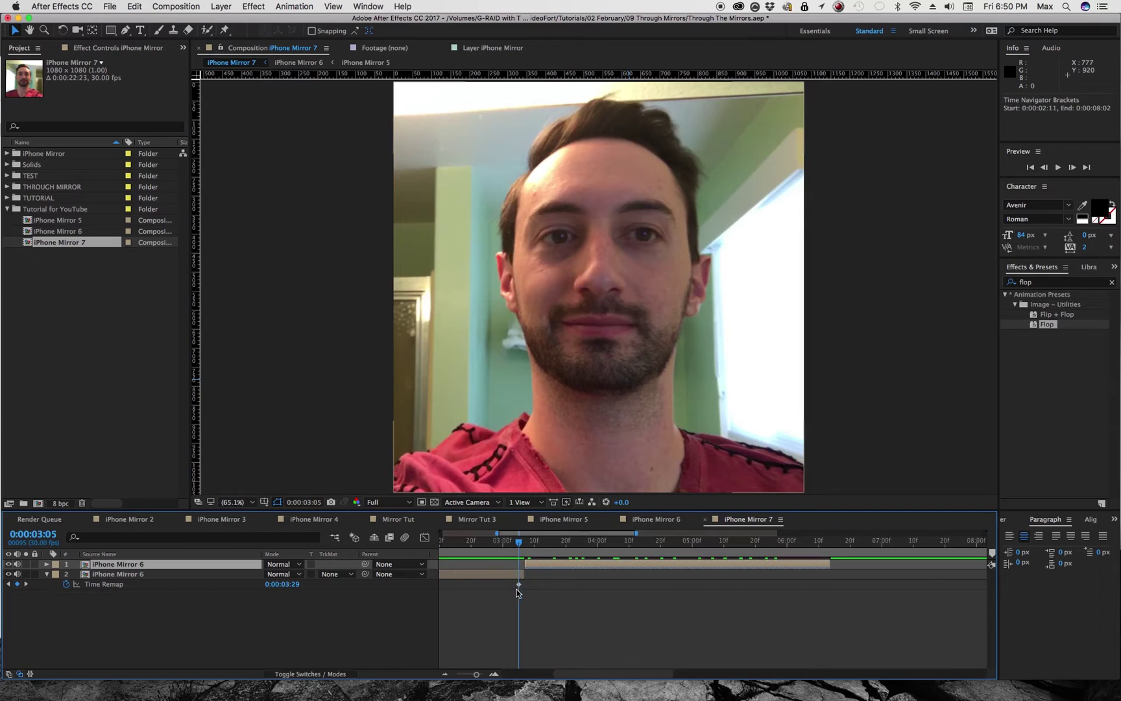
{"action": "key", "text": ";"}
{"action": "left_click", "coordinate": [530, 541]}
{"action": "left_click", "coordinate": [518, 540]}
{"action": "left_click_drag", "start_coordinate": [543, 574], "coordinate": [530, 573]}
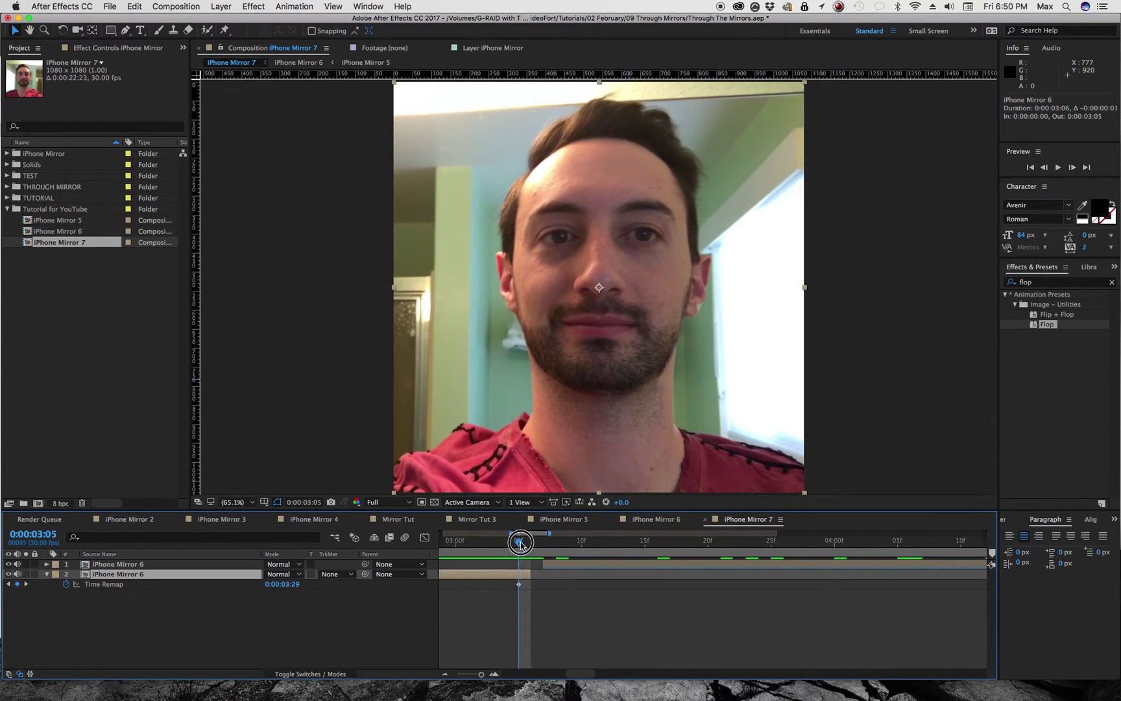
{"action": "left_click", "coordinate": [520, 542]}
Extend the reversed copy's in-point back to 0:00:03:05 so it meets the original.
{"action": "left_click", "coordinate": [556, 542]}
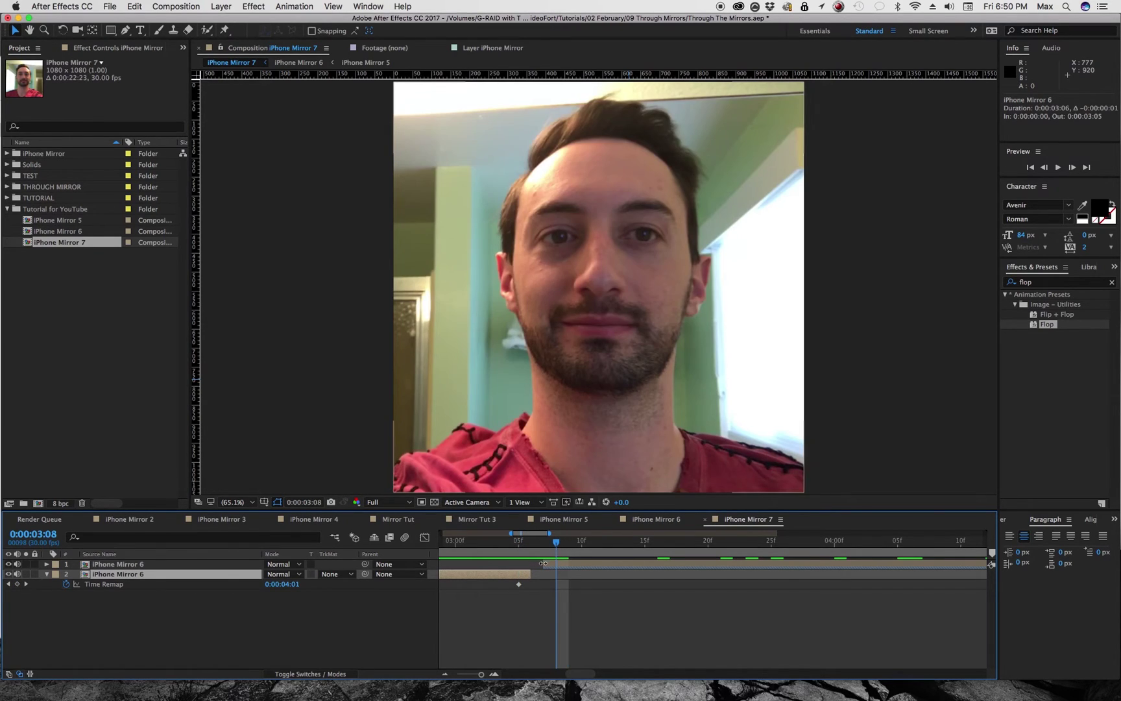
{"action": "left_click", "coordinate": [550, 564]}
{"action": "left_click_drag", "start_coordinate": [550, 565], "coordinate": [531, 565]}
{"action": "left_click", "coordinate": [522, 543]}
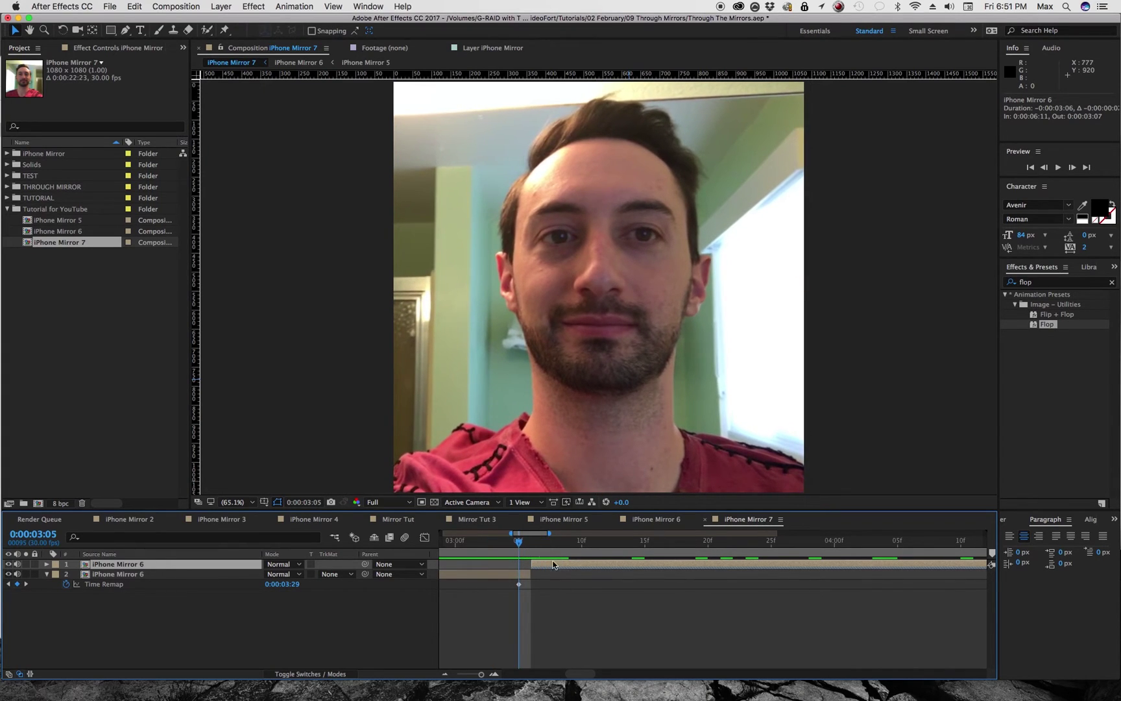
Zoom out, end the work area after the reversed copy, and preview the boomerang.
{"action": "key", "text": "semicolon"}
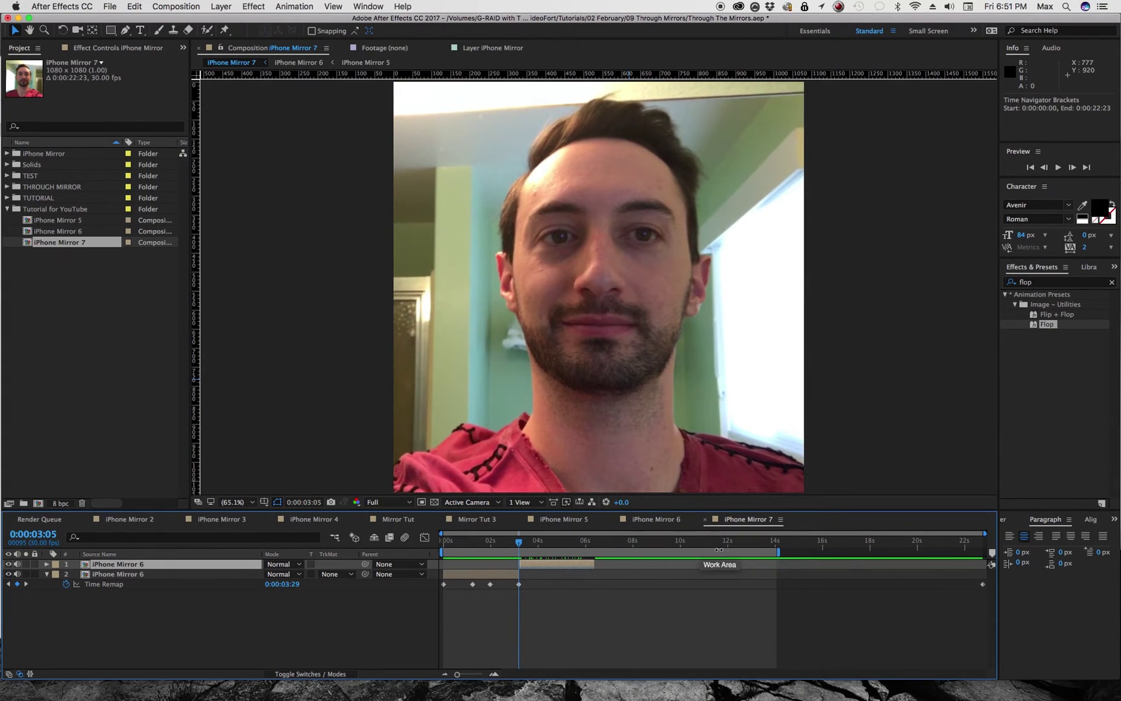
{"action": "left_click_drag", "start_coordinate": [780, 551], "coordinate": [600, 557]}
{"action": "left_click", "coordinate": [1062, 169]}
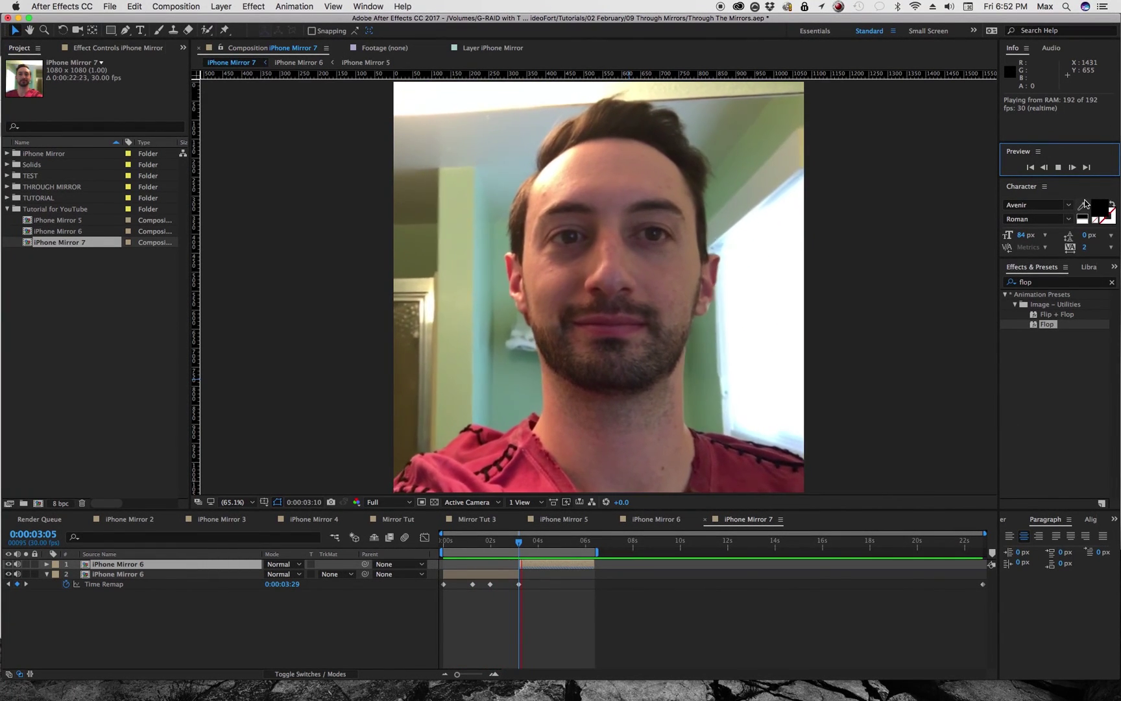
{"action": "left_click", "coordinate": [830, 325]}
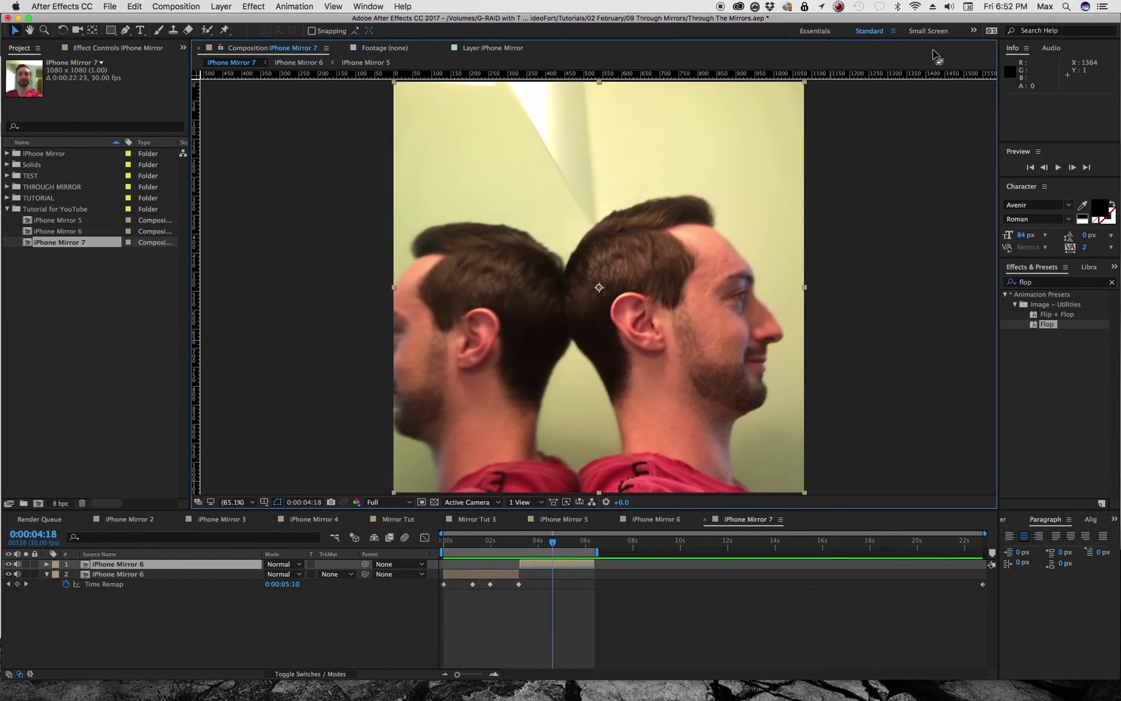